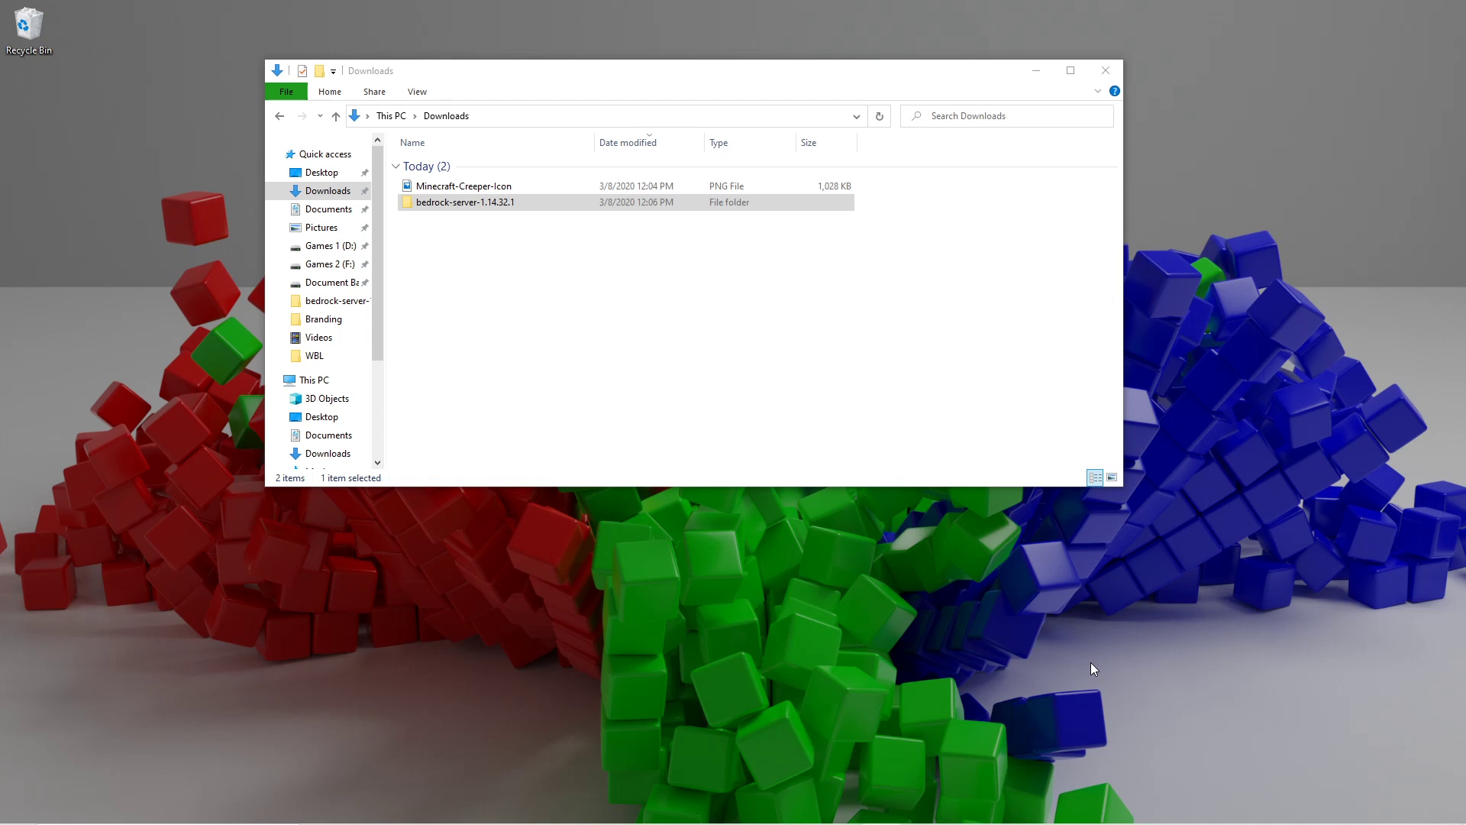
Step: Move the bedrock-server-1.14.32.1 folder from Downloads to the desktop and close the Downloads window
left_click(501, 88)
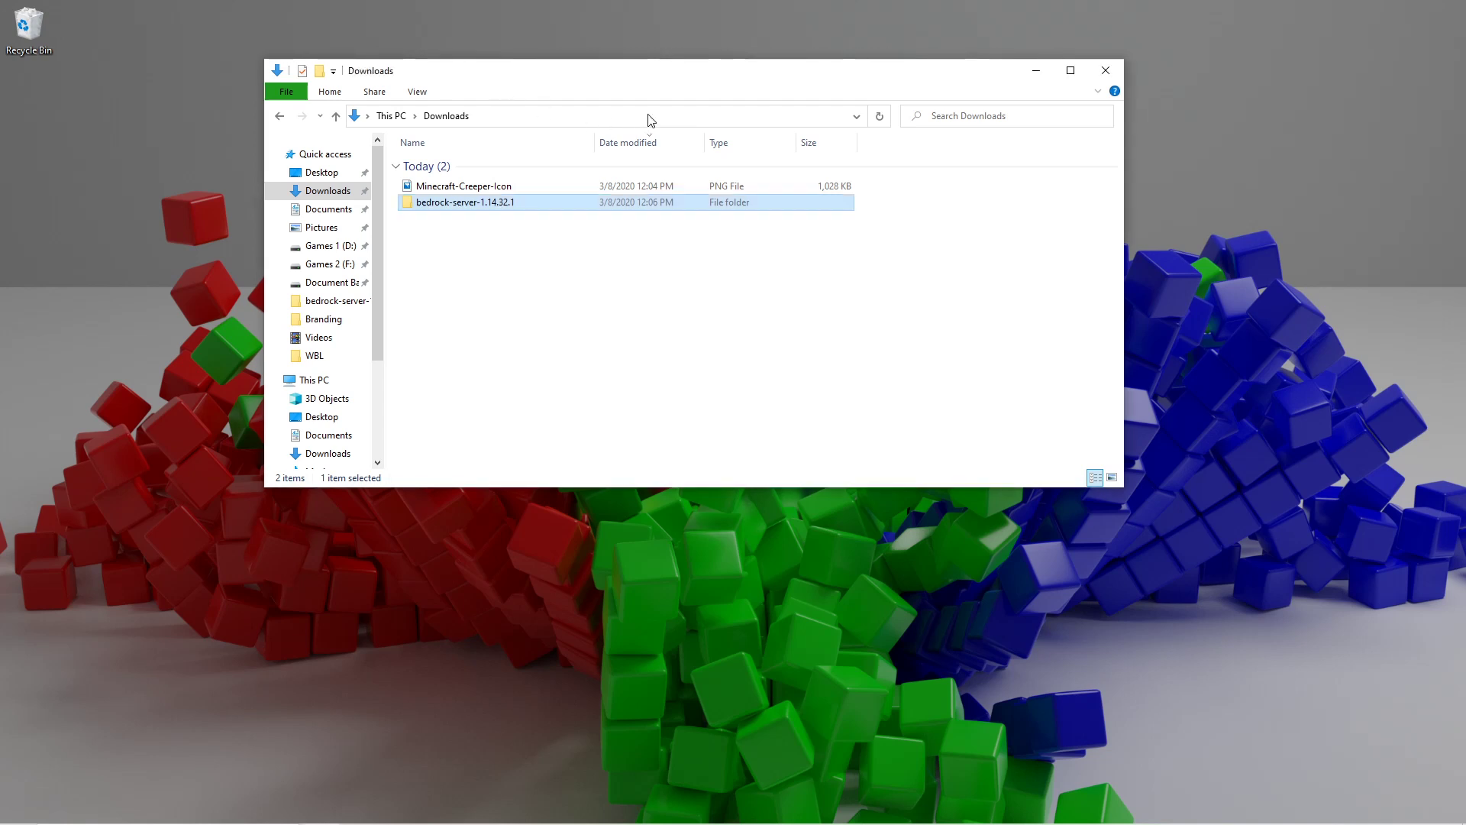
left_click_drag(665, 71, 885, 105)
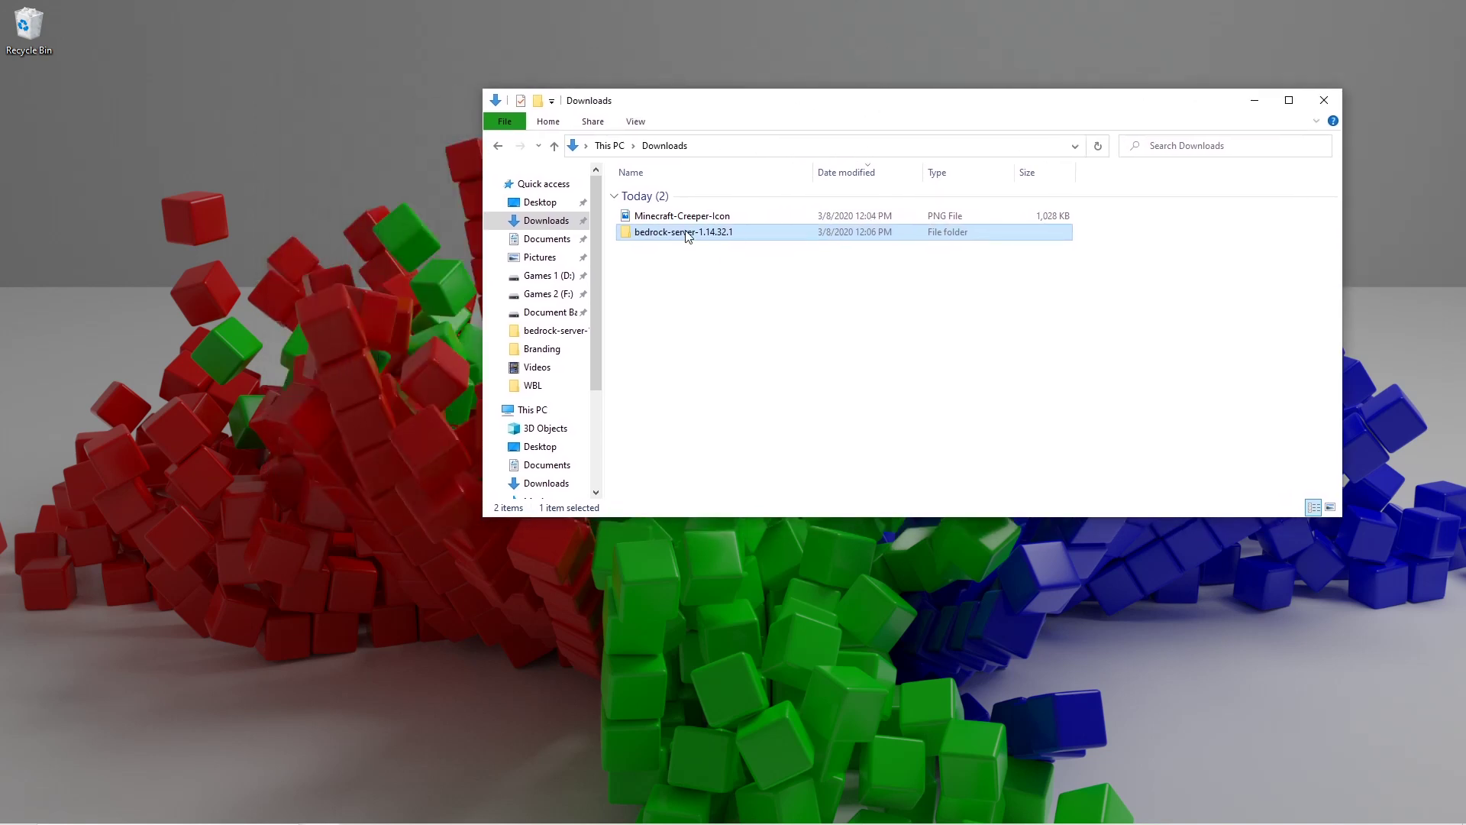
left_click_drag(691, 232, 46, 134)
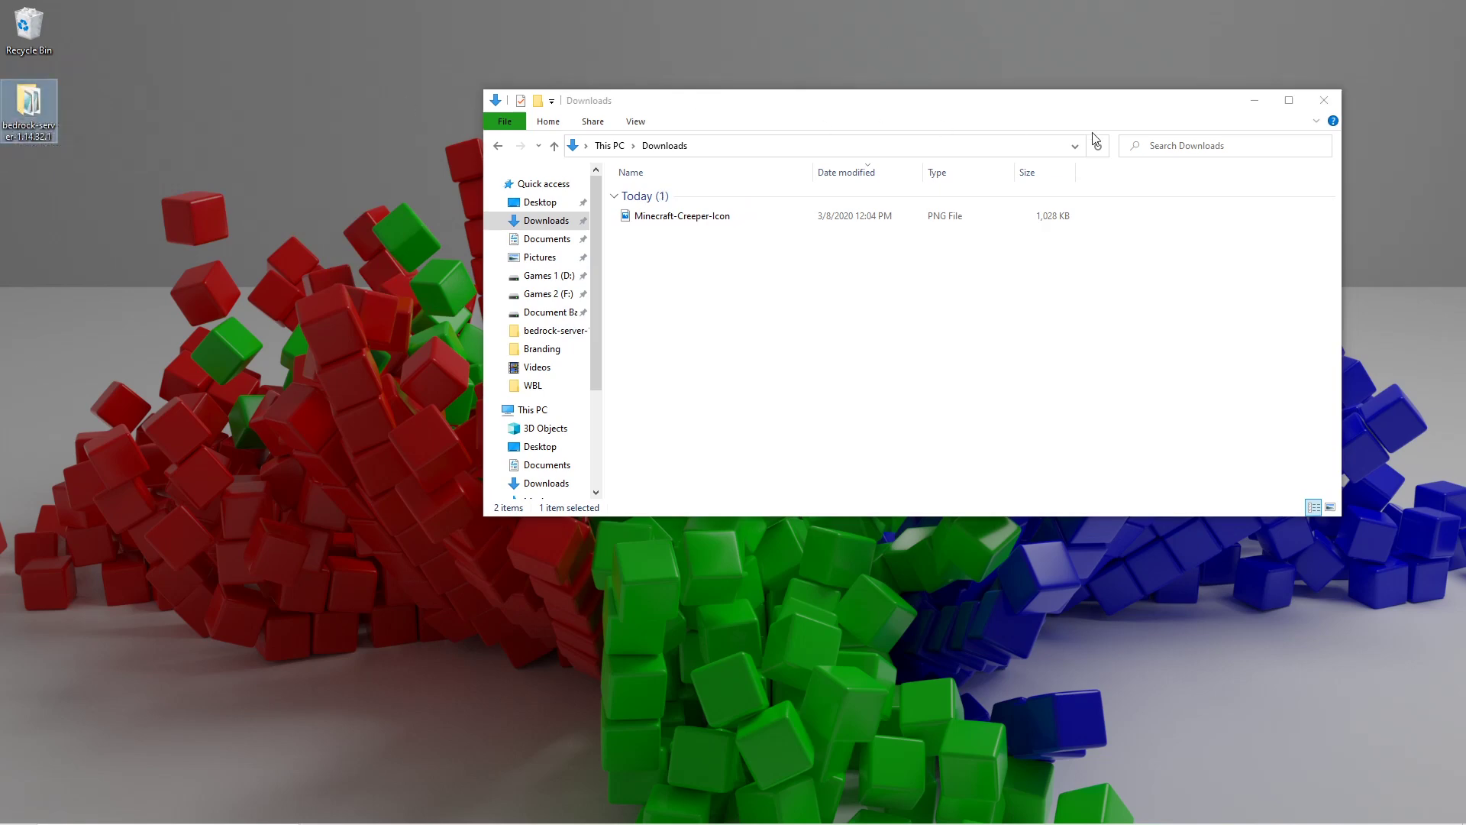
left_click(1324, 100)
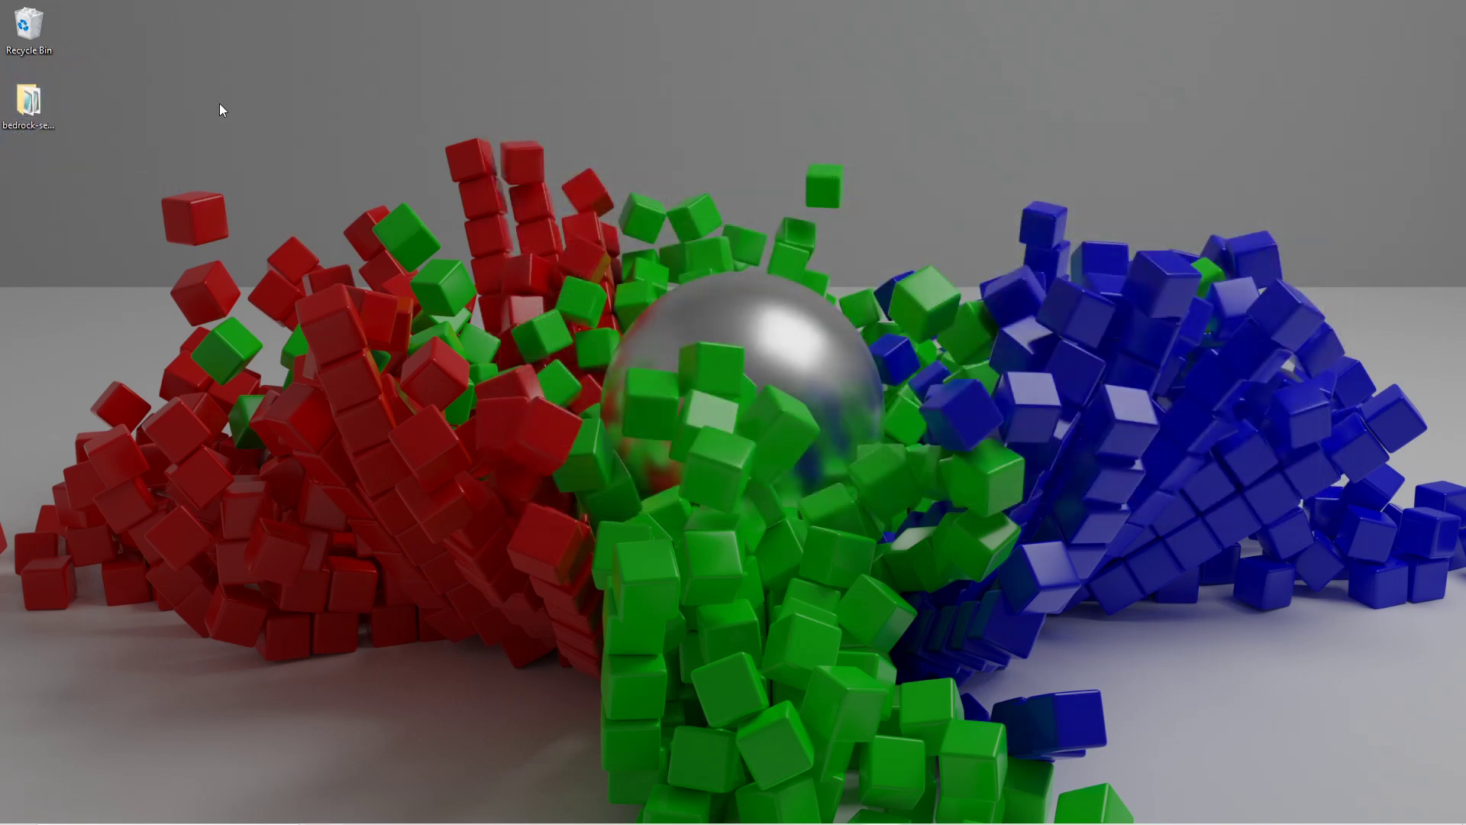
Step: Open the bedrock-server-1.14.32.1 folder on the desktop and look over the files and folders inside
double_click(45, 102)
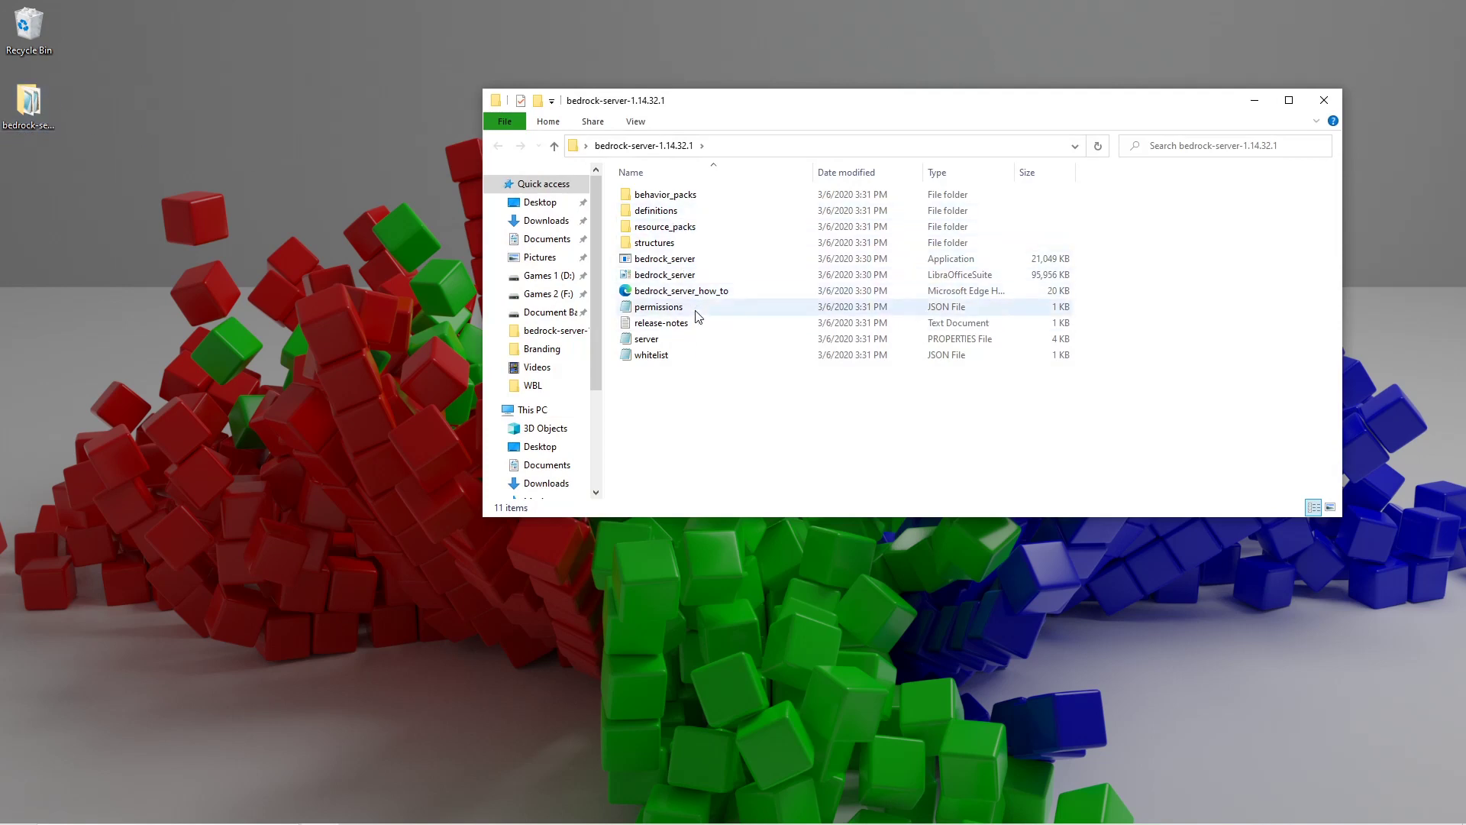
left_click_drag(733, 392, 1091, 196)
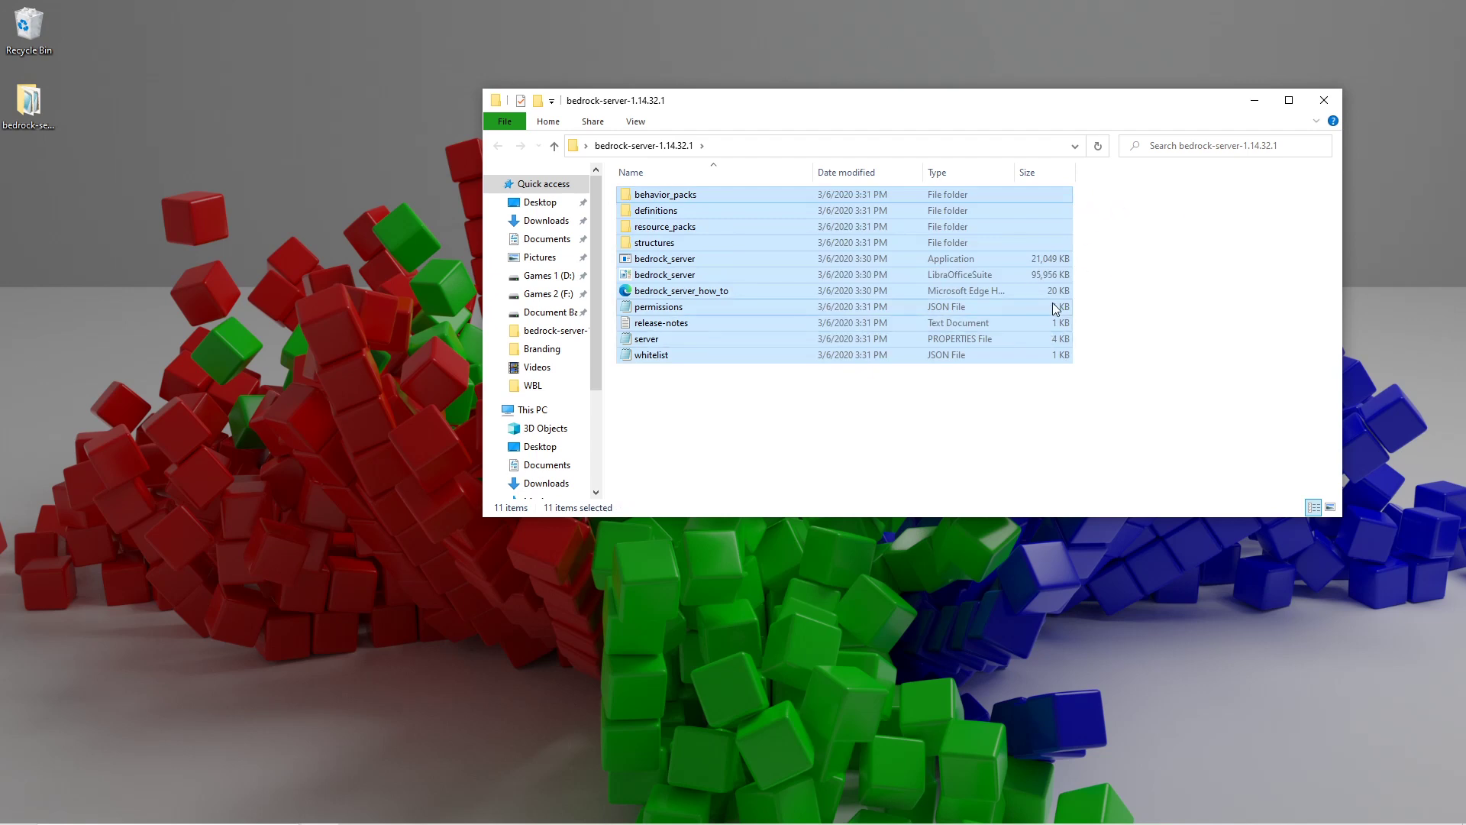
left_click(1147, 240)
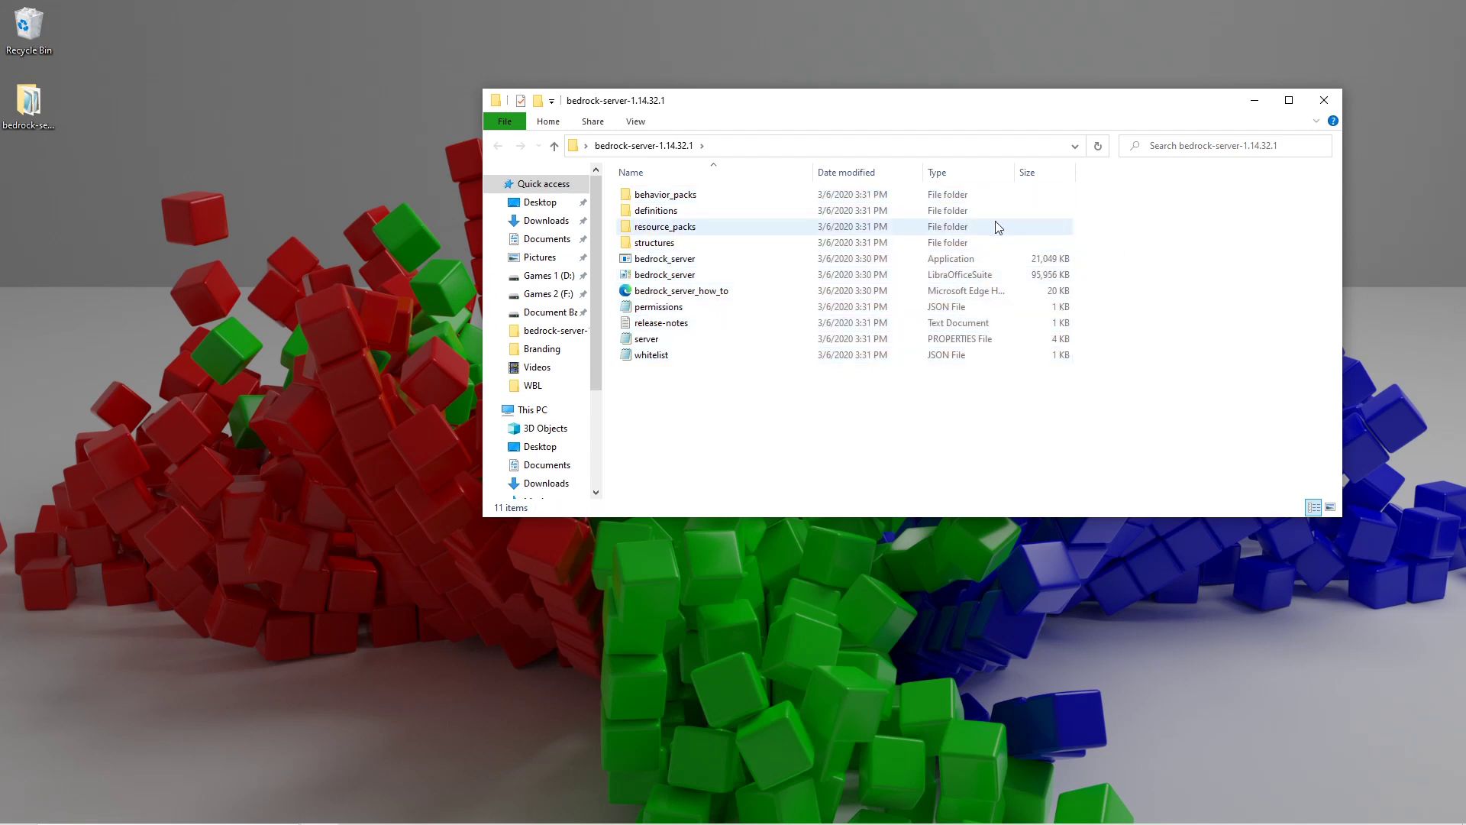
left_click_drag(726, 393, 648, 262)
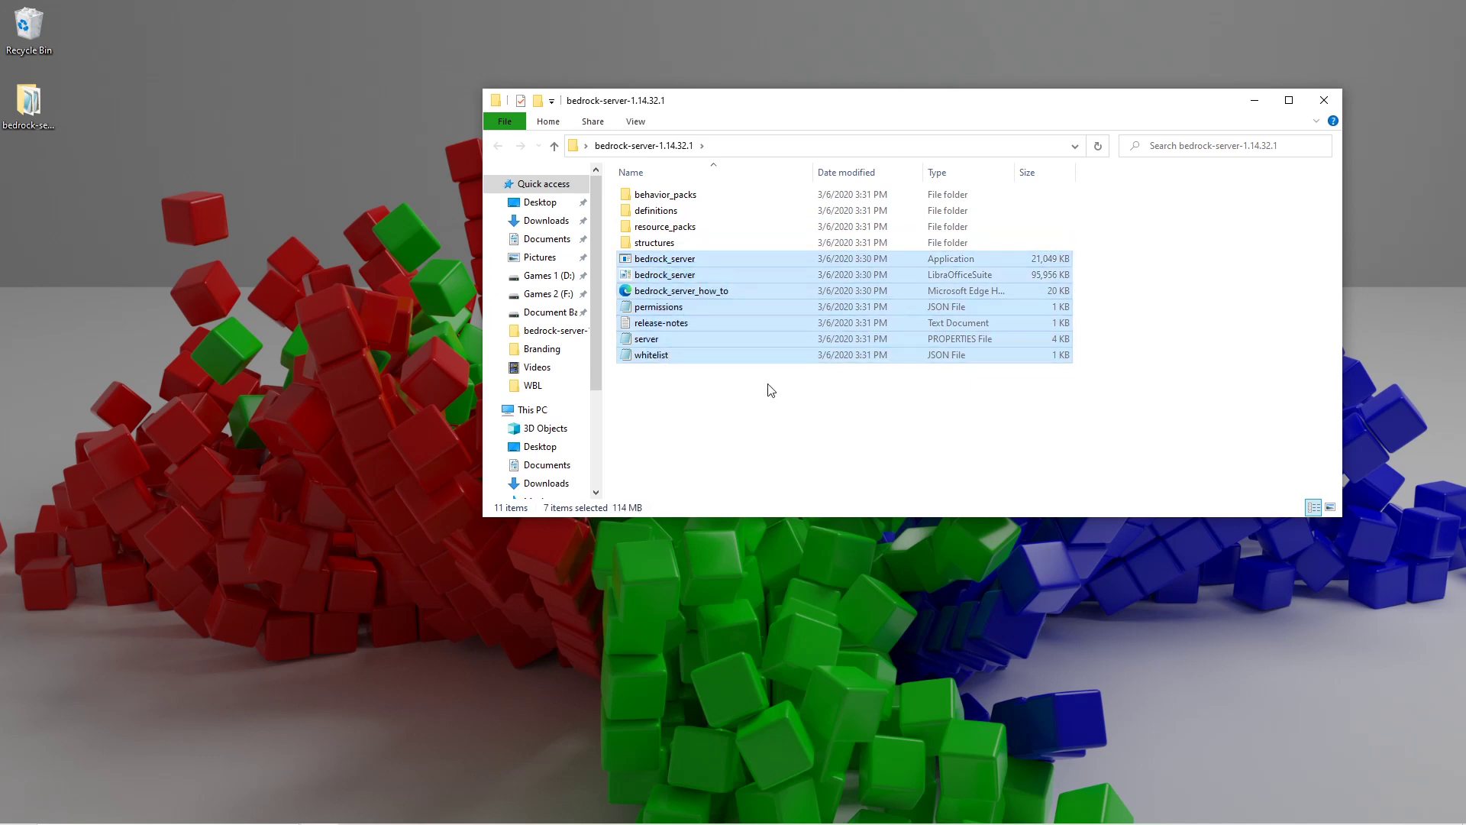
left_click(840, 442)
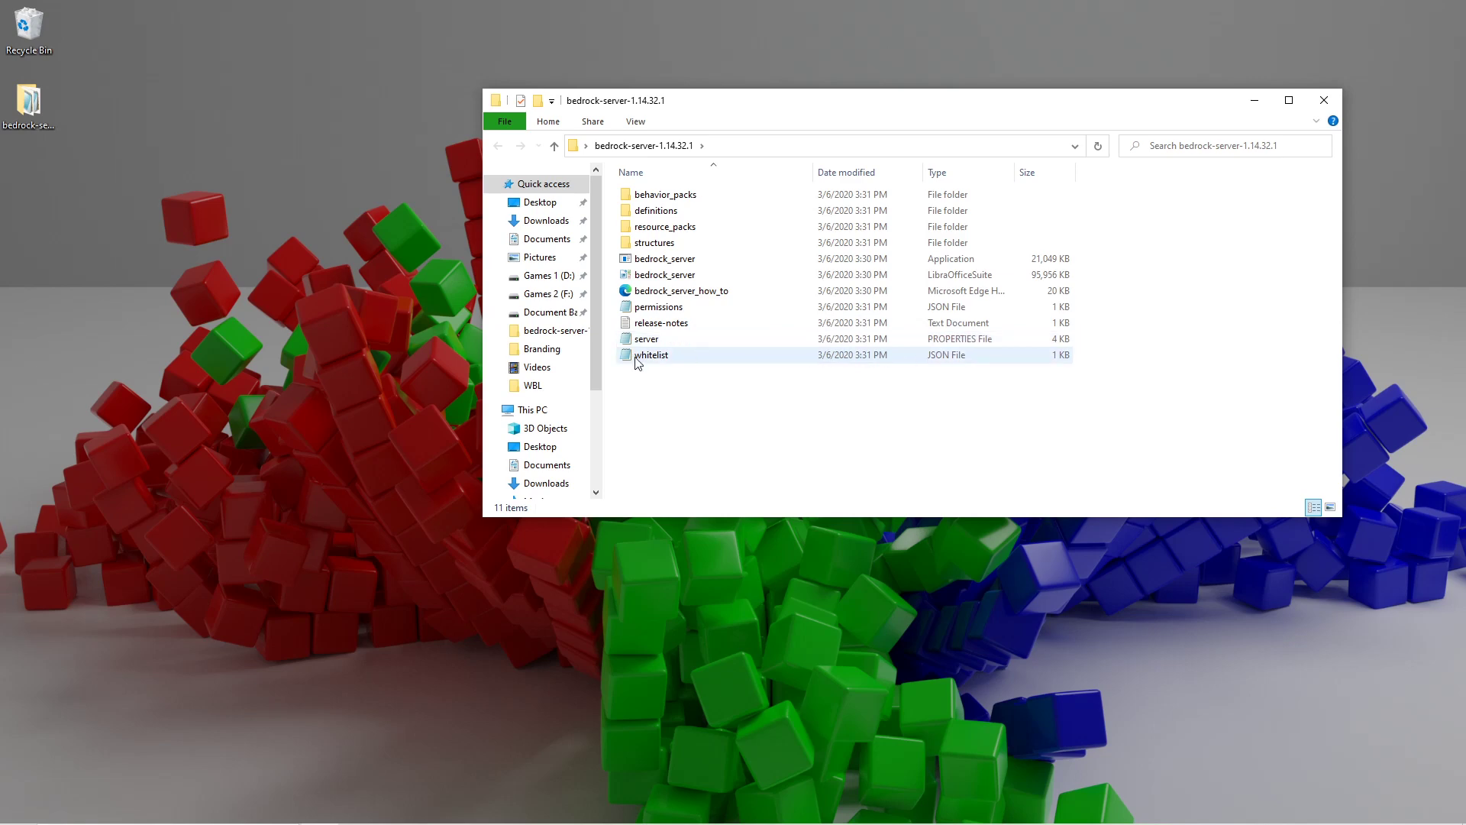
Step: Open the server properties file in Notepad, maximize it and skim through its settings
double_click(667, 341)
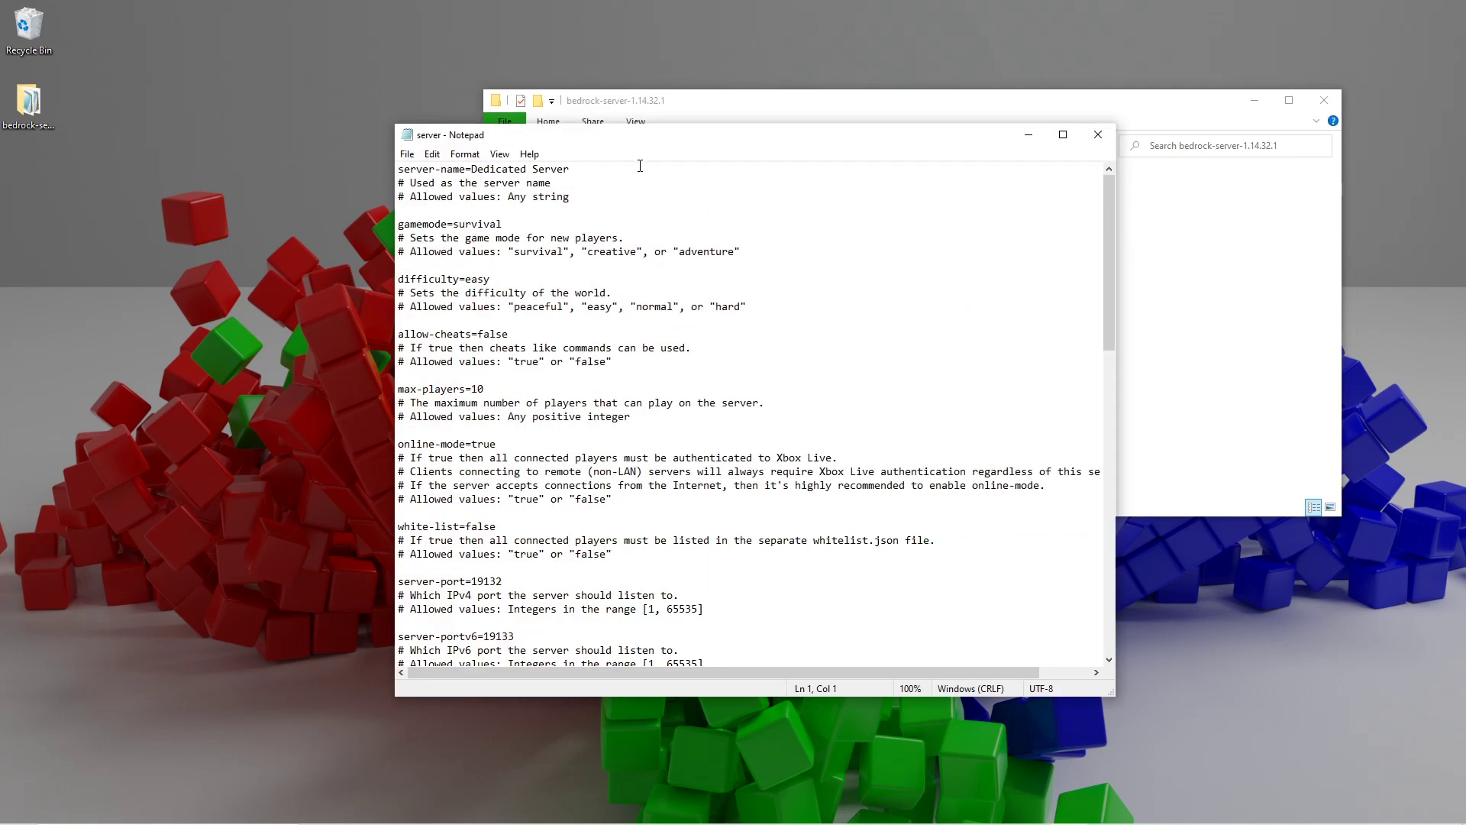
left_click_drag(646, 134, 764, 2)
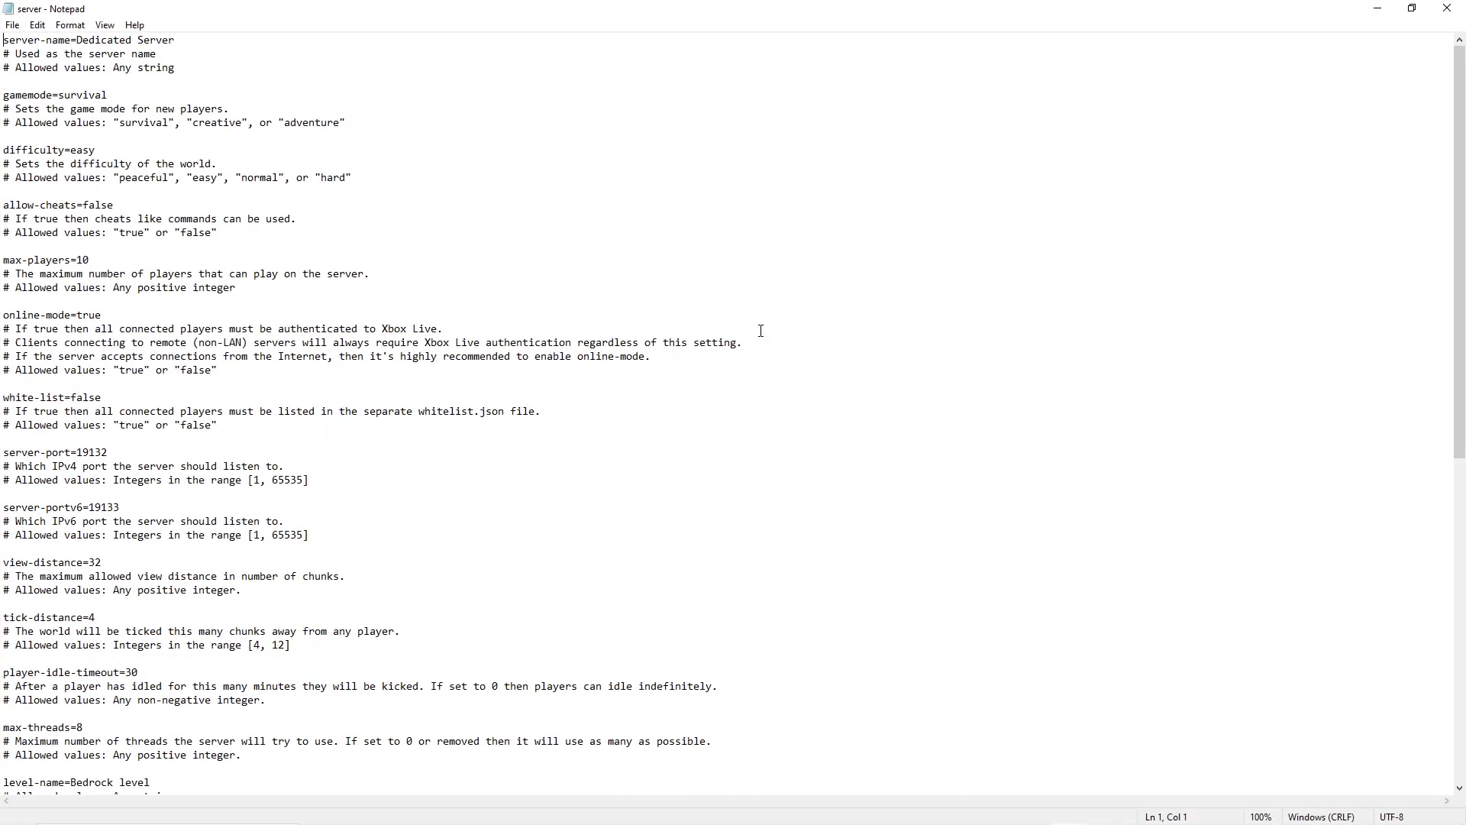
scroll(289, 781, "down", 14)
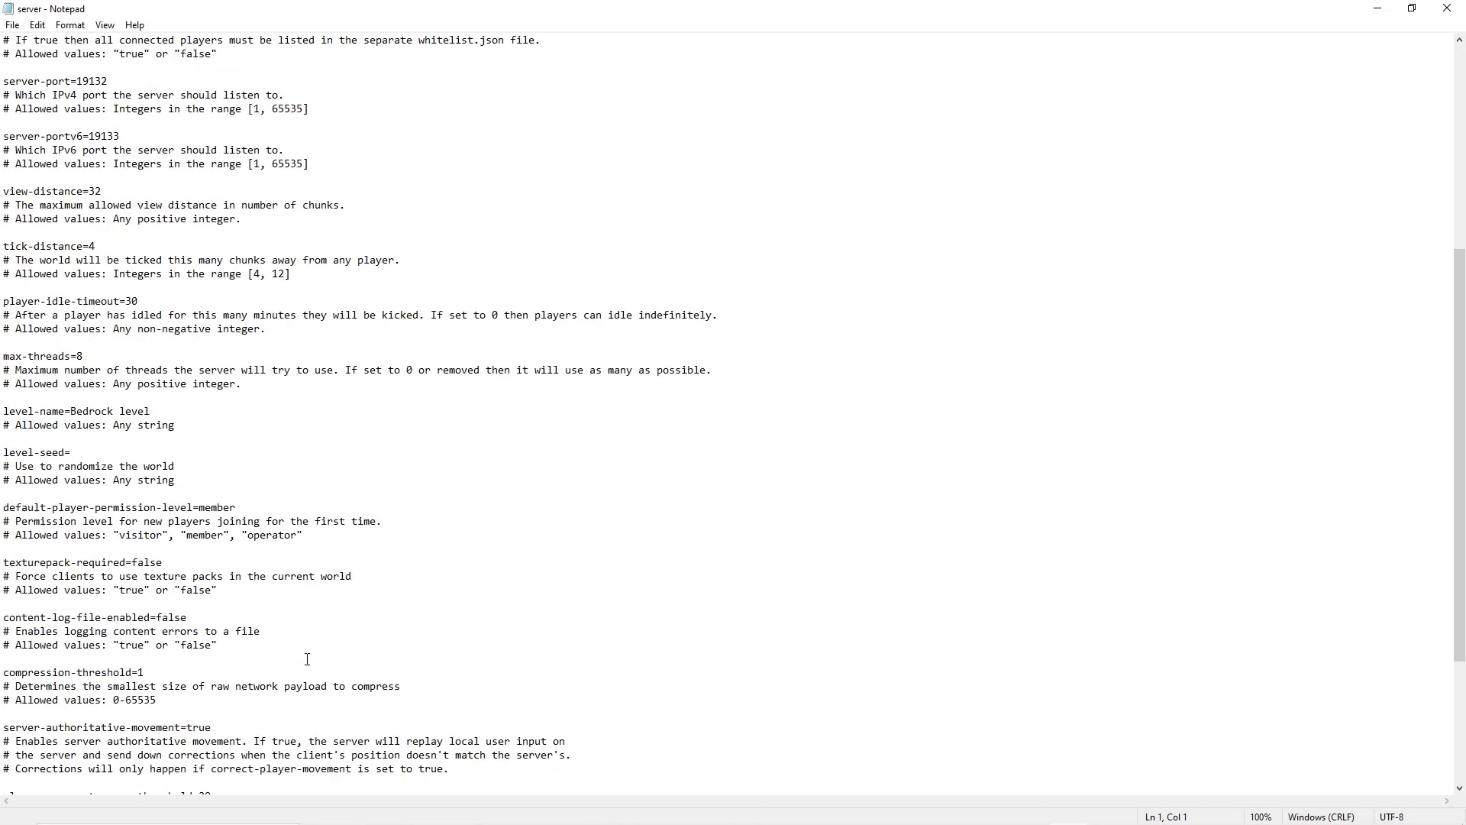
scroll(347, 656, "up", 9)
scroll(347, 657, "up", 5)
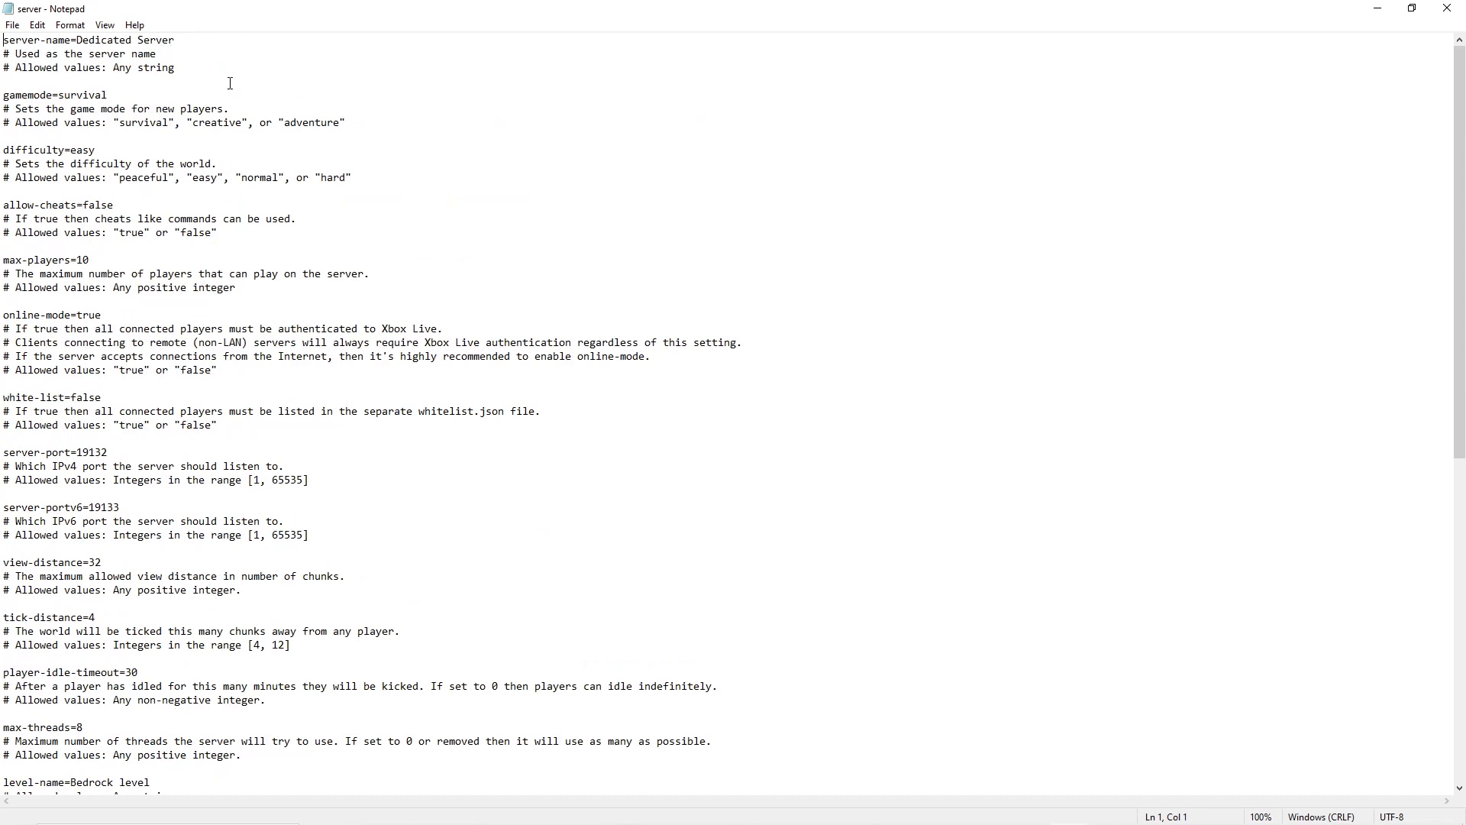
Step: Set the server-name value to Tutorial Server
left_click_drag(184, 70, 3, 40)
left_click(197, 44)
left_click(183, 76)
left_click_drag(96, 76, 196, 47)
left_click(197, 49)
left_click_drag(176, 41, 78, 42)
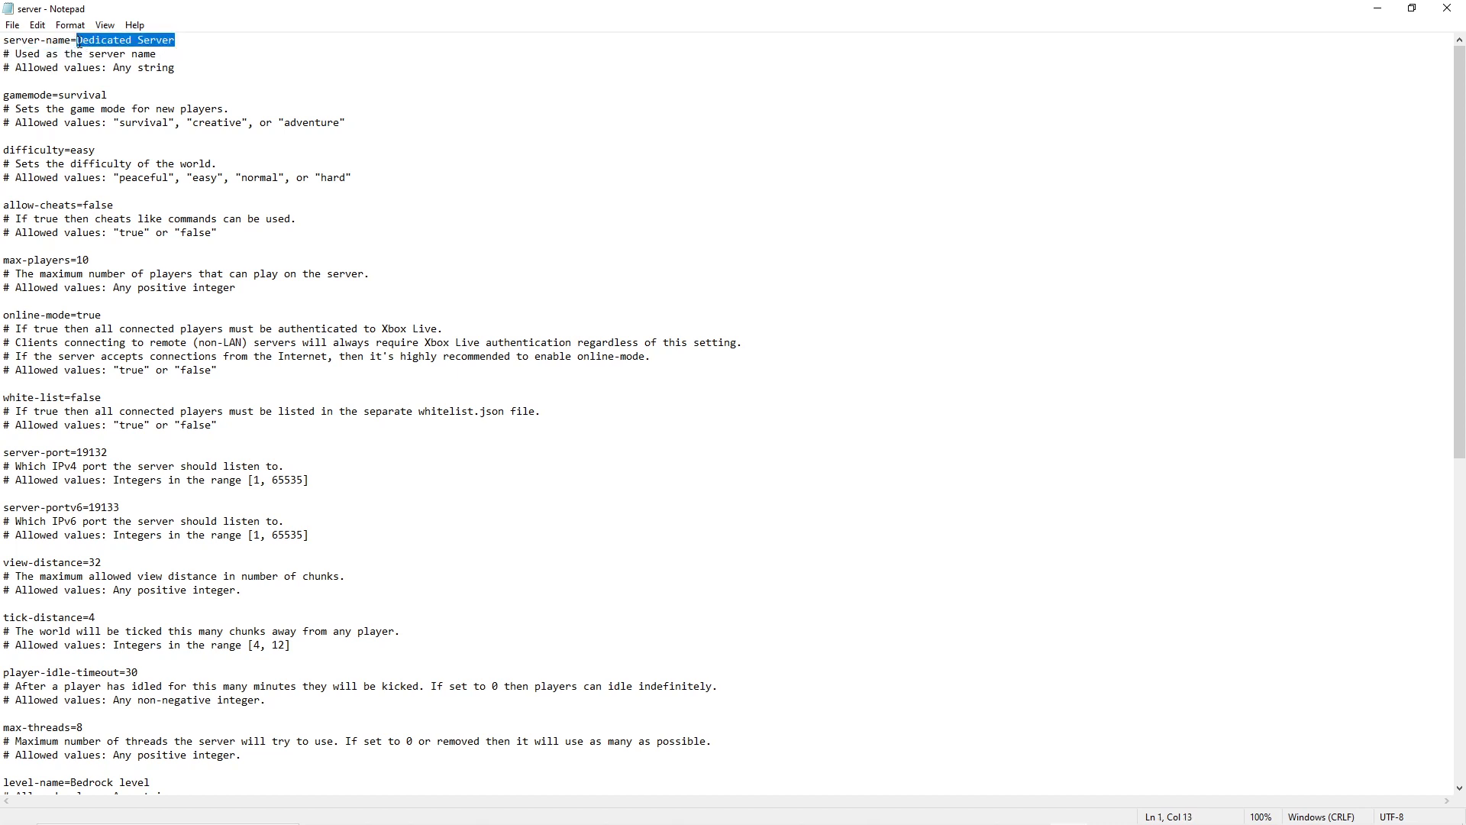
key("BackSpace")
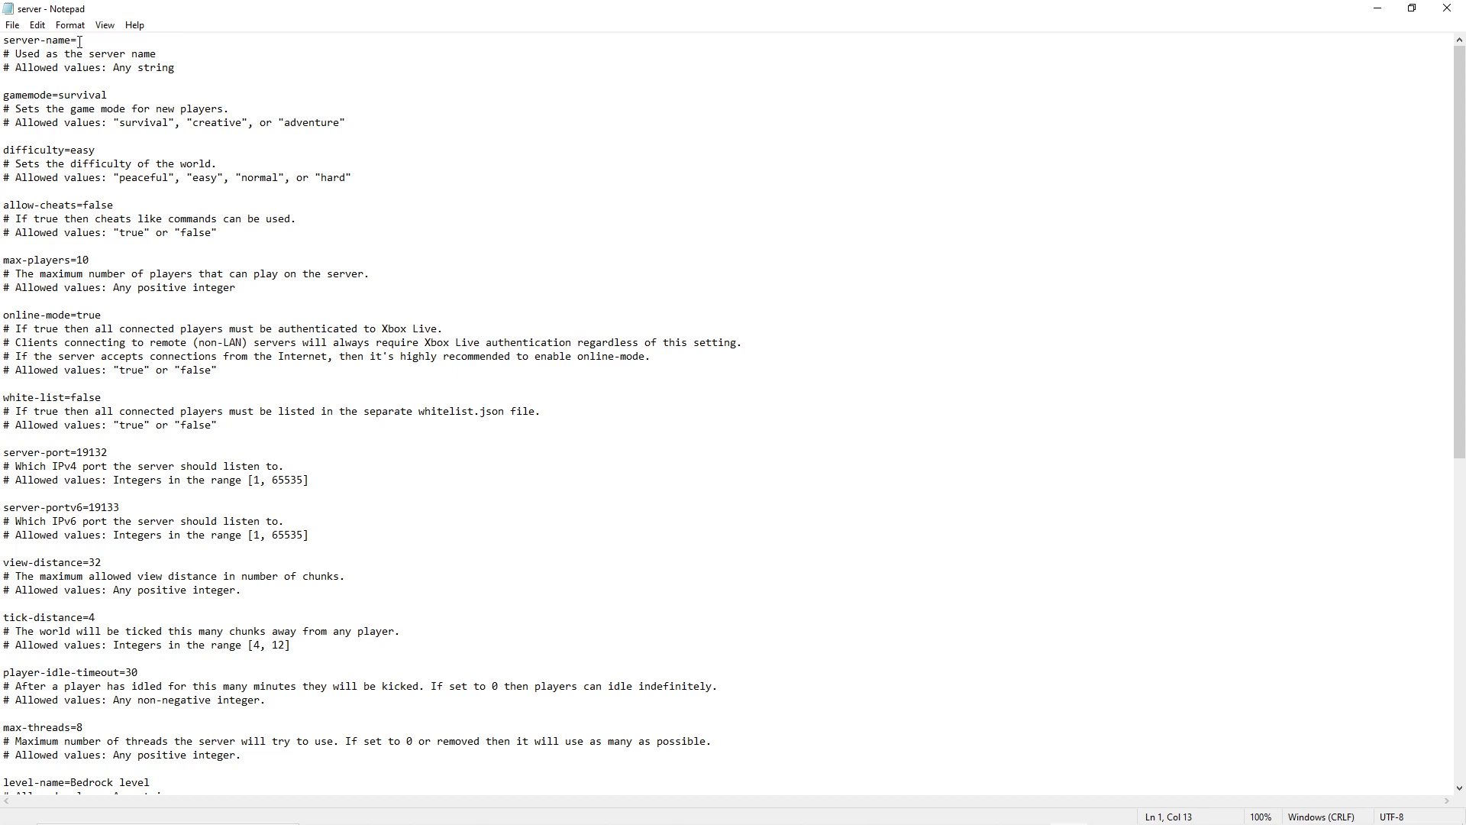
type("Tutorial Server")
Step: Delete the comment lines and blank lines between the server-name and gamemode settings
left_click_drag(3, 95, 355, 123)
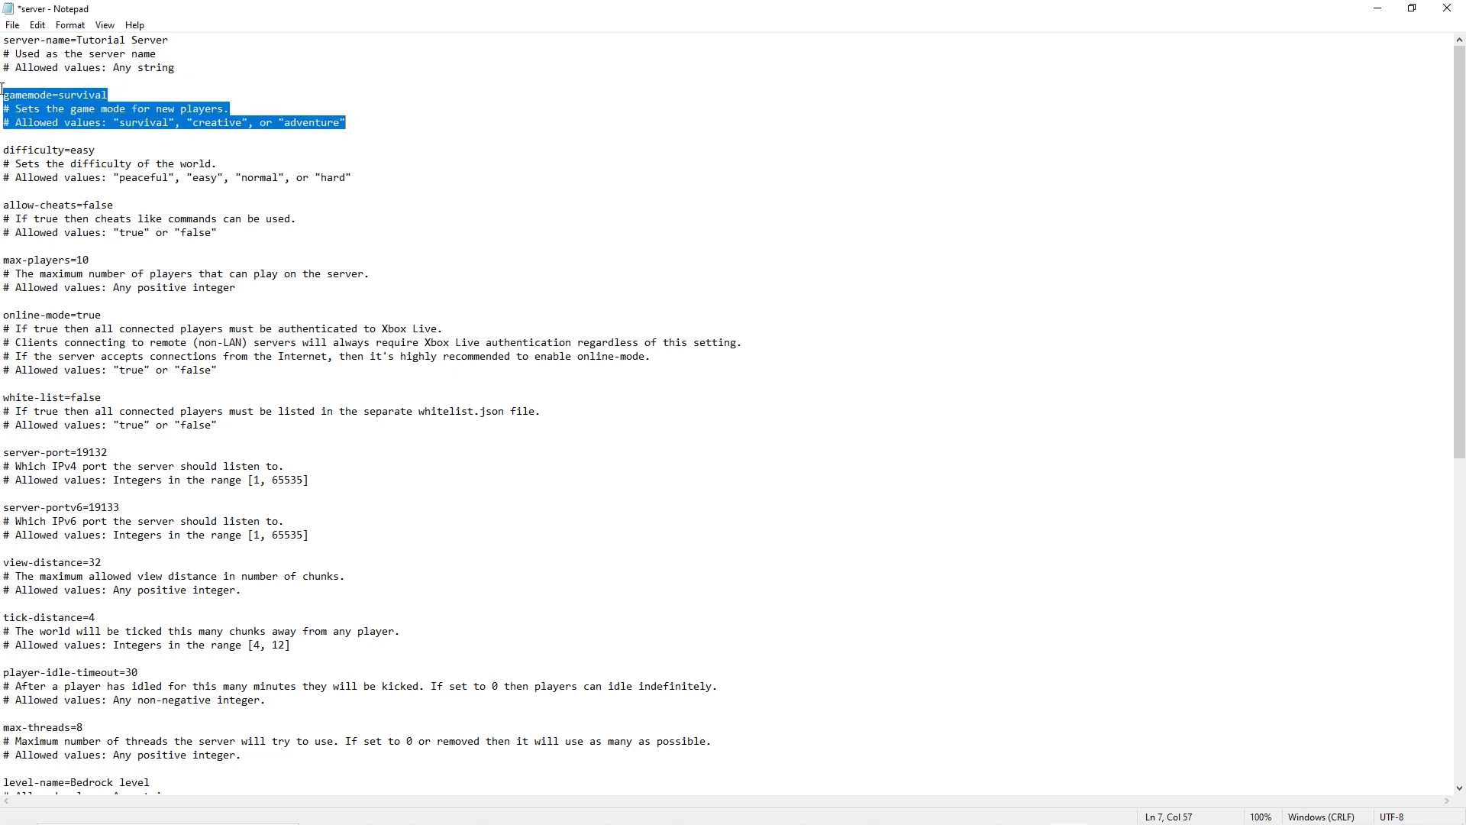
left_click_drag(102, 95, 3, 98)
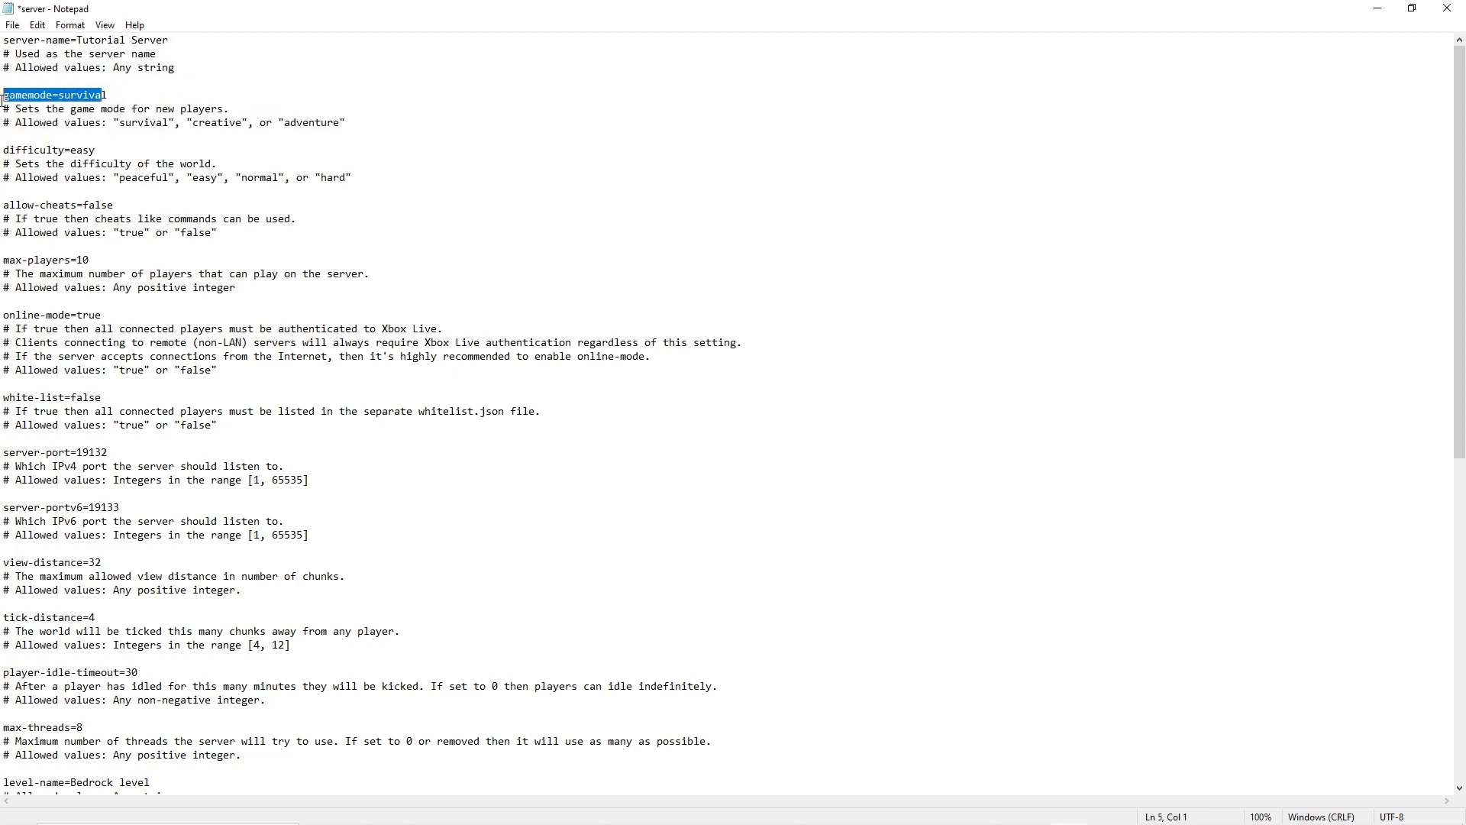
left_click_drag(135, 97, 3, 96)
left_click(90, 96)
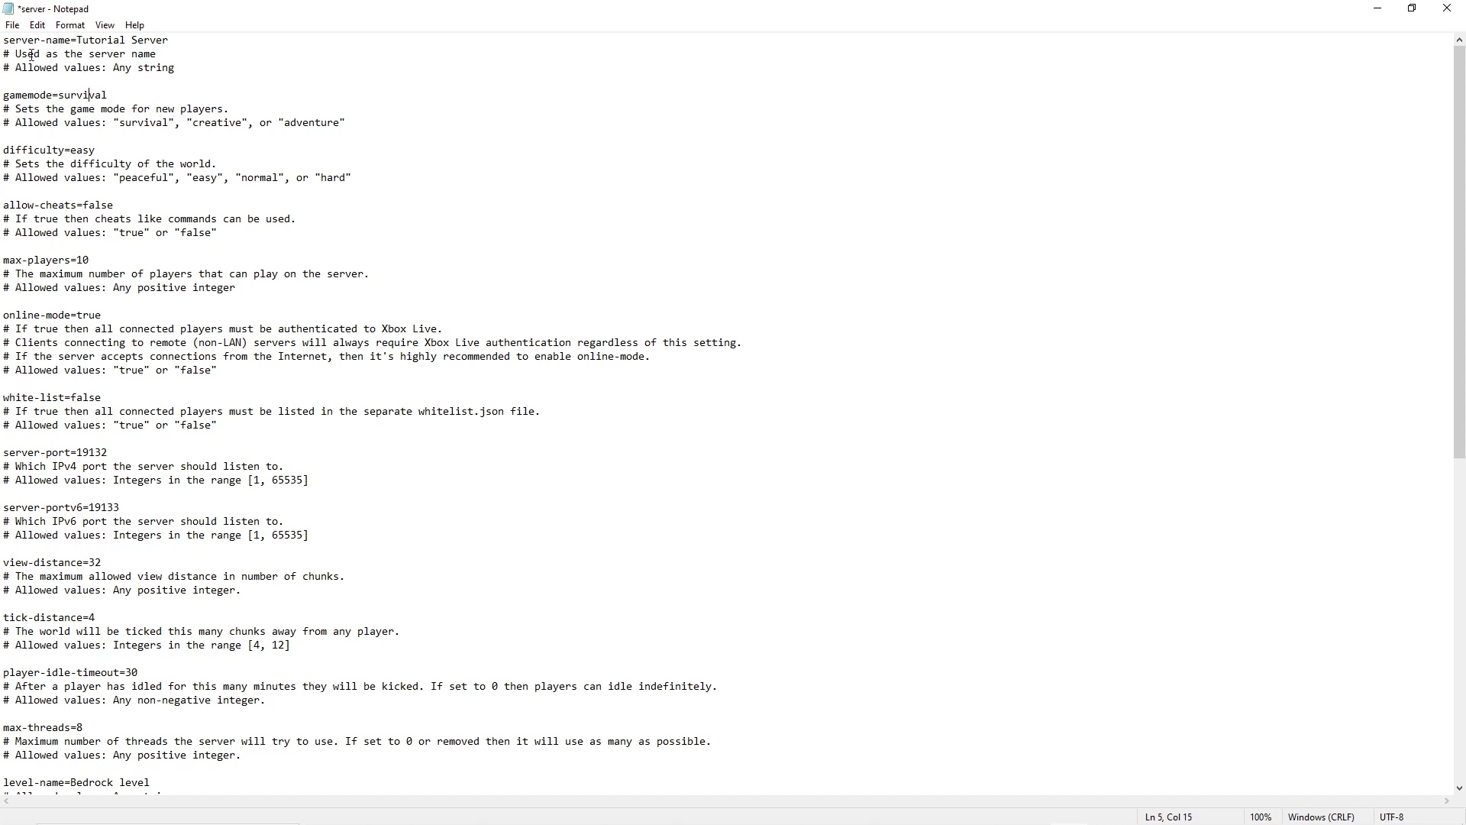
mouse_move(4, 62)
left_mouse_down()
mouse_move(66, 55)
mouse_move(27, 55)
left_mouse_up()
left_click_drag(176, 68, 3, 54)
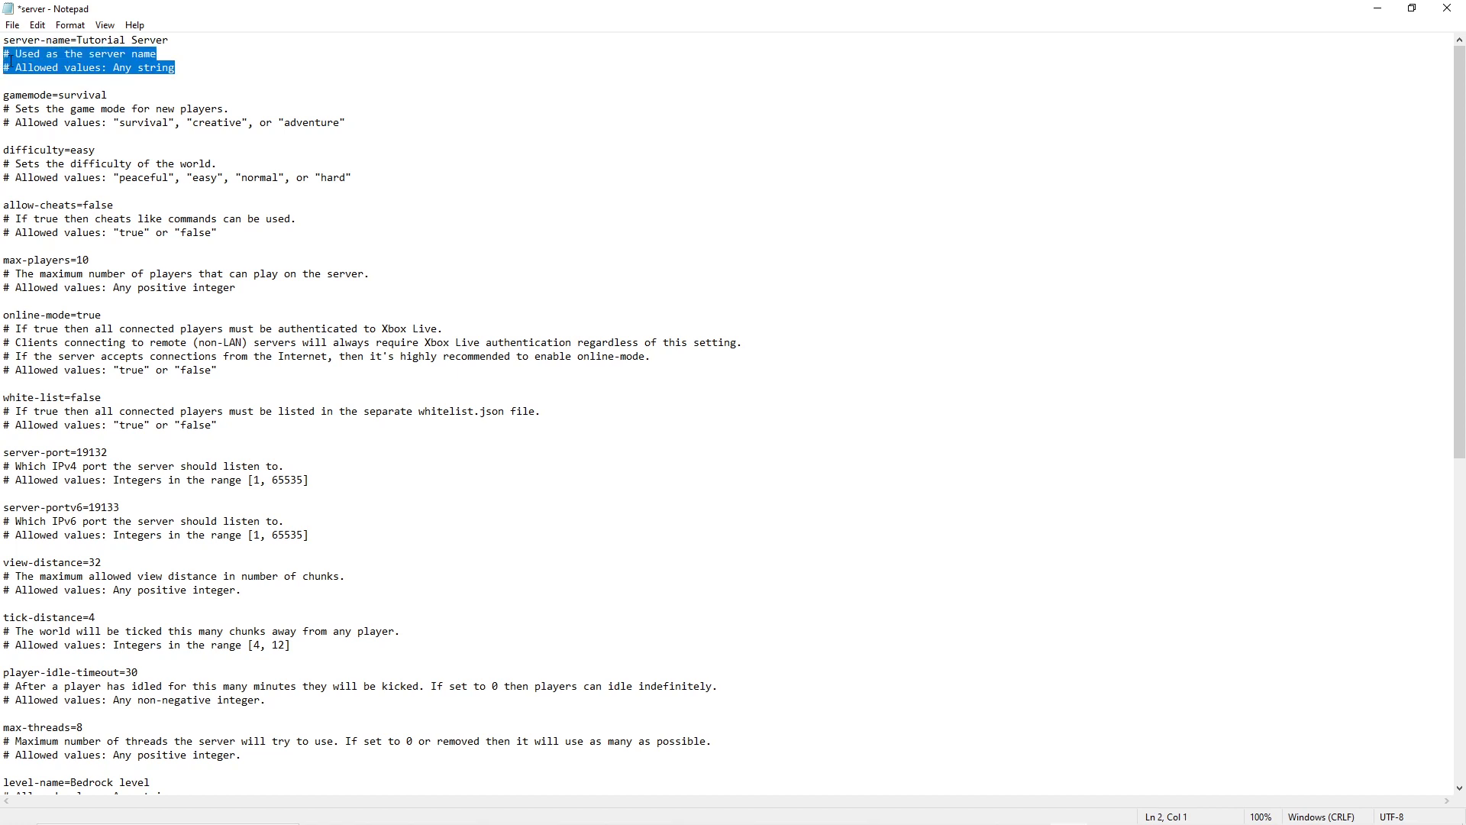
key("Delete")
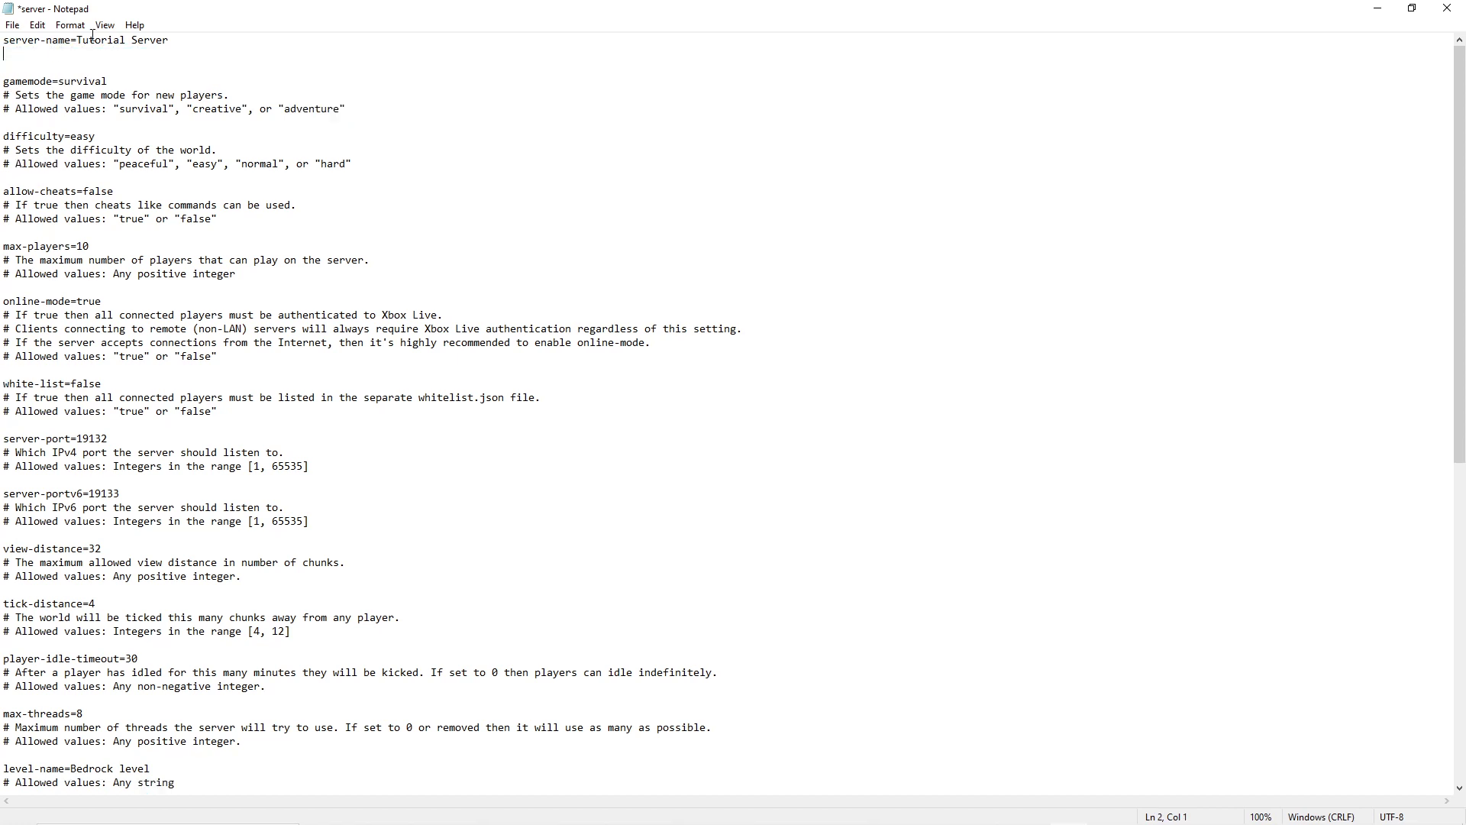
key("Delete")
key("Delete")
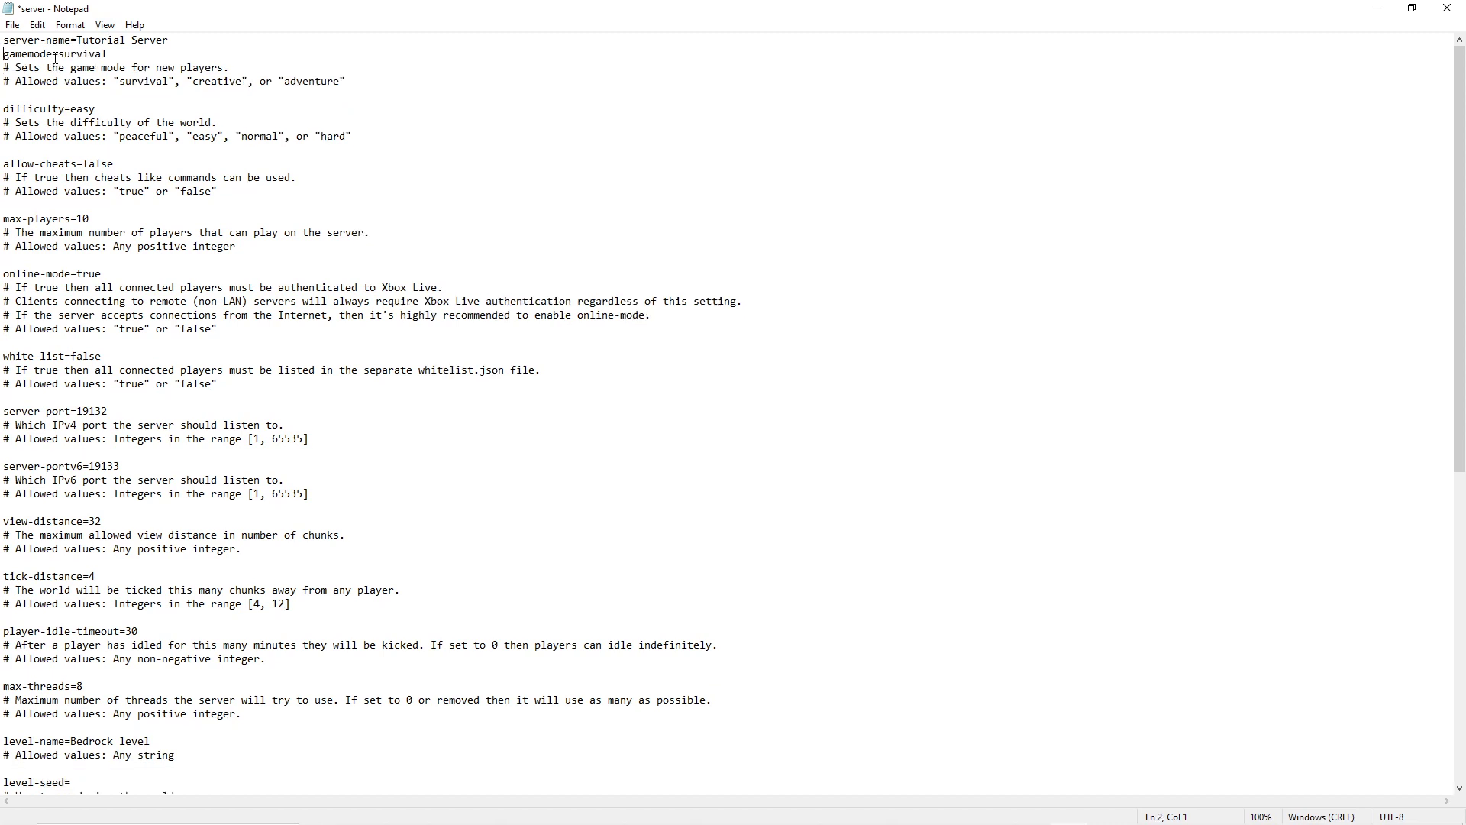
Step: Remove the comment and blank lines beneath the gamemode and difficulty settings
left_click_drag(109, 54, 350, 98)
left_click(350, 97)
left_click_drag(3, 109, 101, 109)
left_click(102, 109)
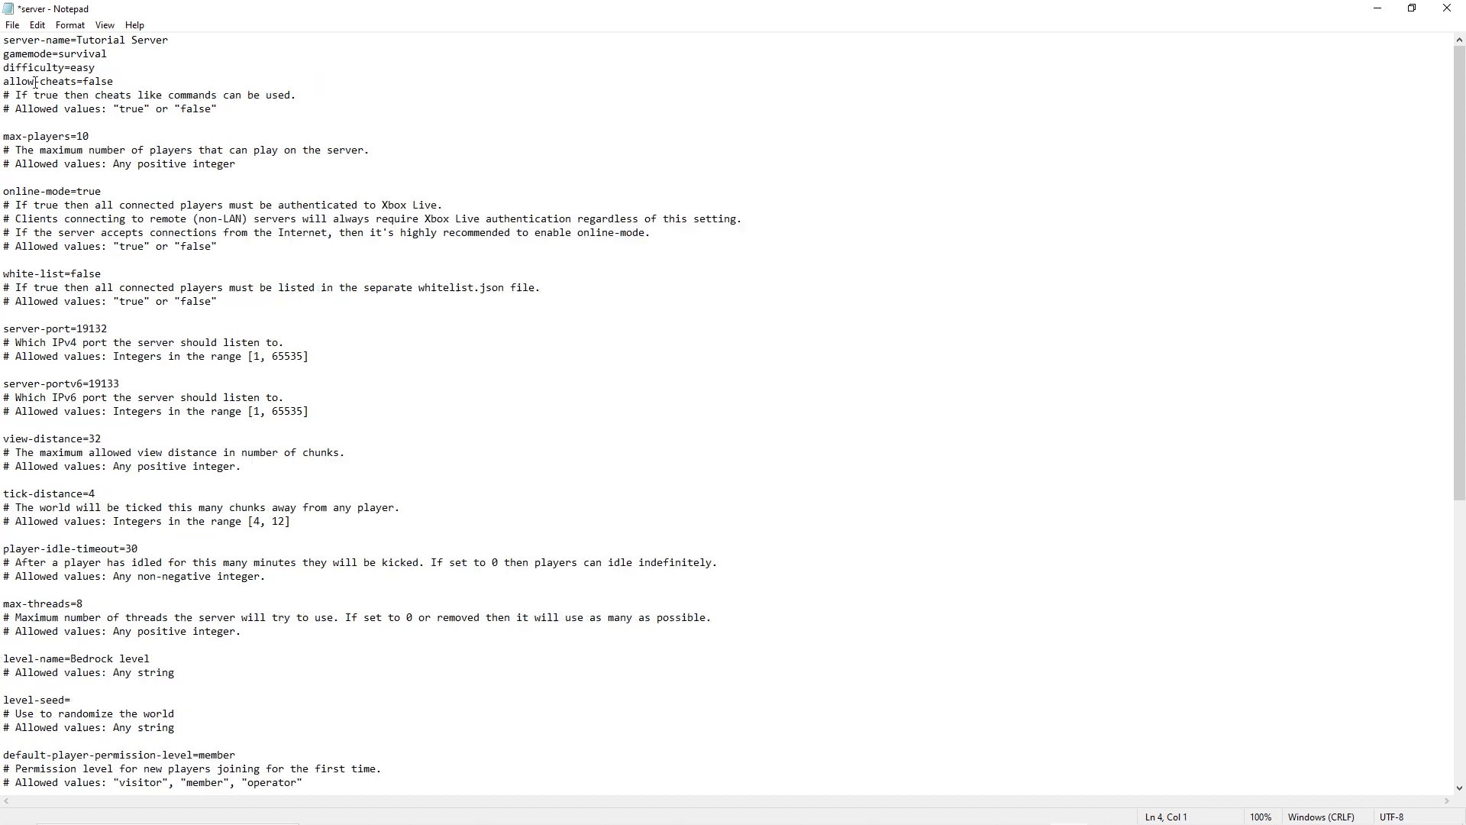
Step: Set allow-cheats to true
left_click_drag(3, 81, 219, 108)
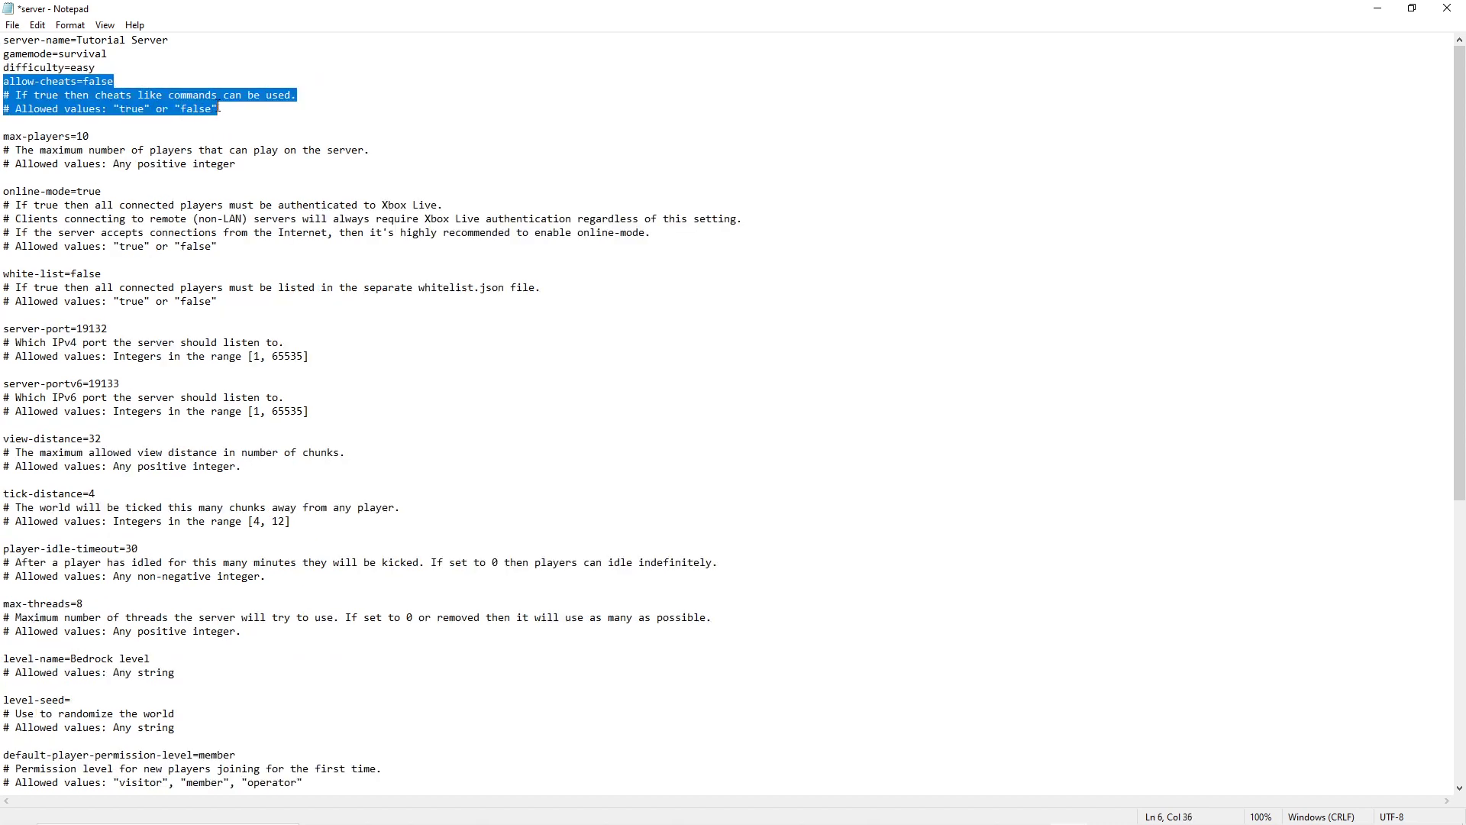
left_click(244, 110)
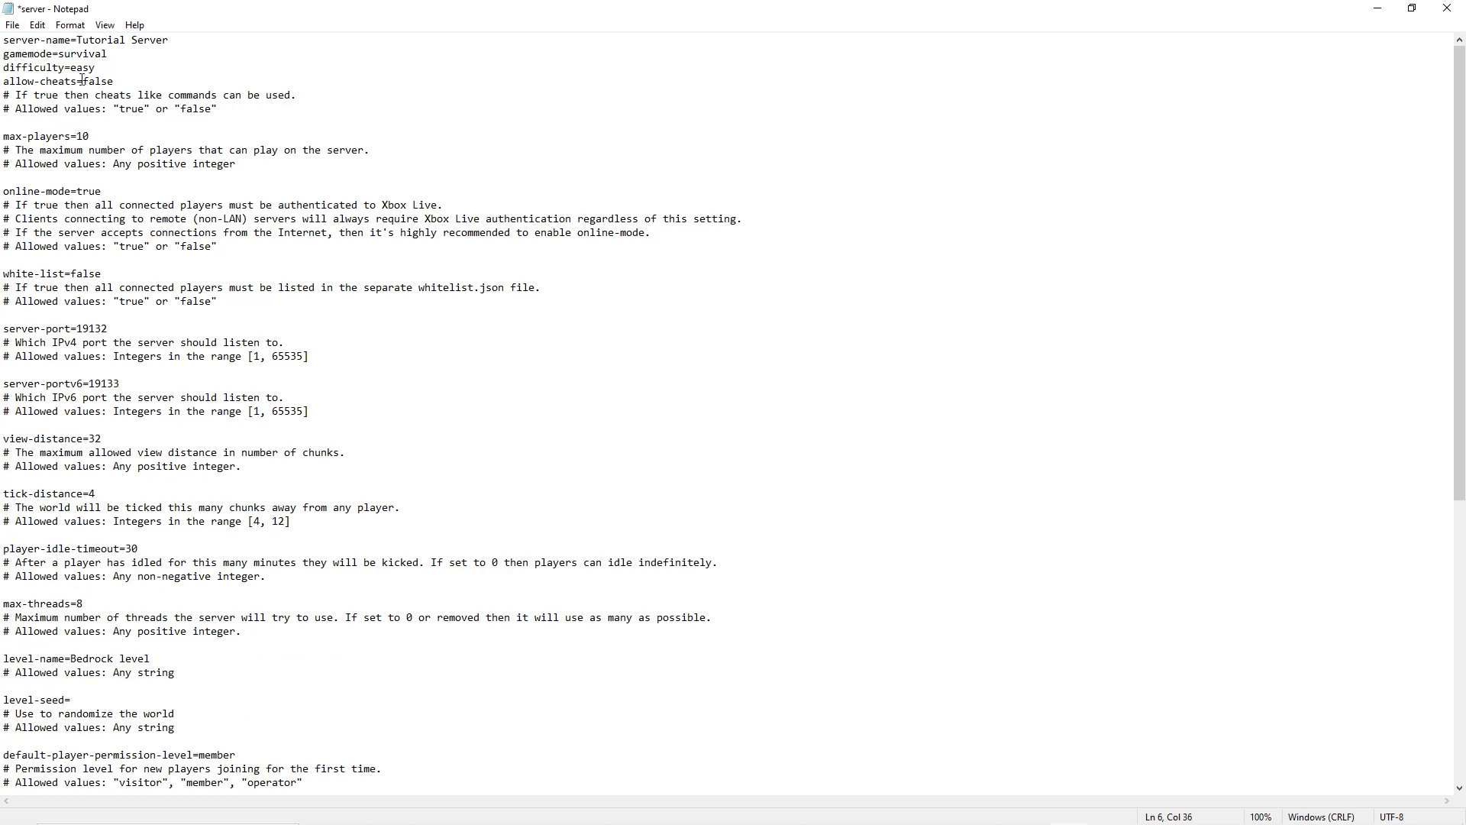
left_click_drag(82, 81, 118, 81)
key("BackSpace")
type("true")
Step: Delete the comment and blank lines between allow-cheats and max-players
mouse_move(3, 109)
left_mouse_down()
mouse_move(181, 94)
mouse_move(2, 91)
left_mouse_up()
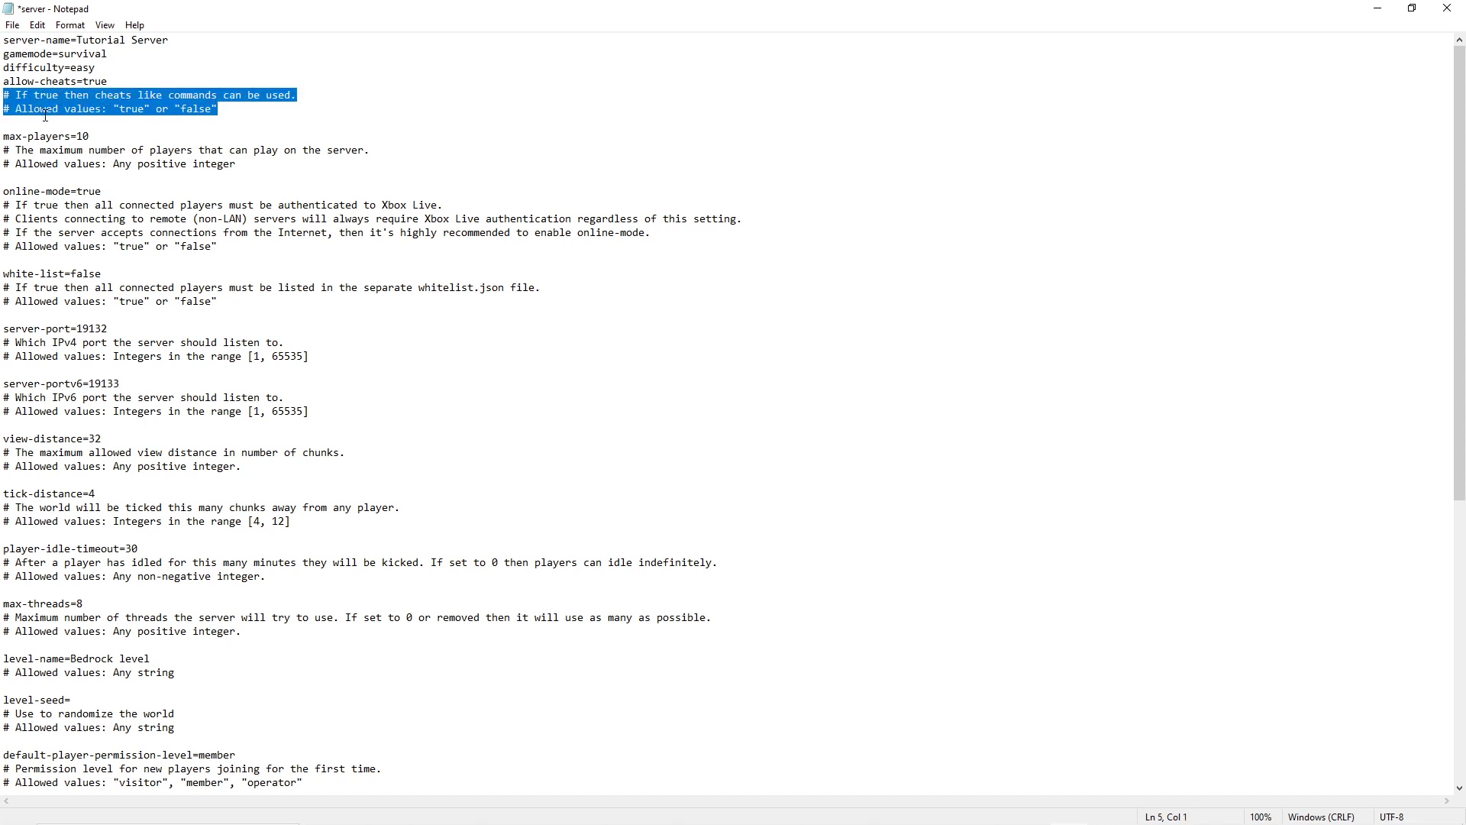
key("Delete")
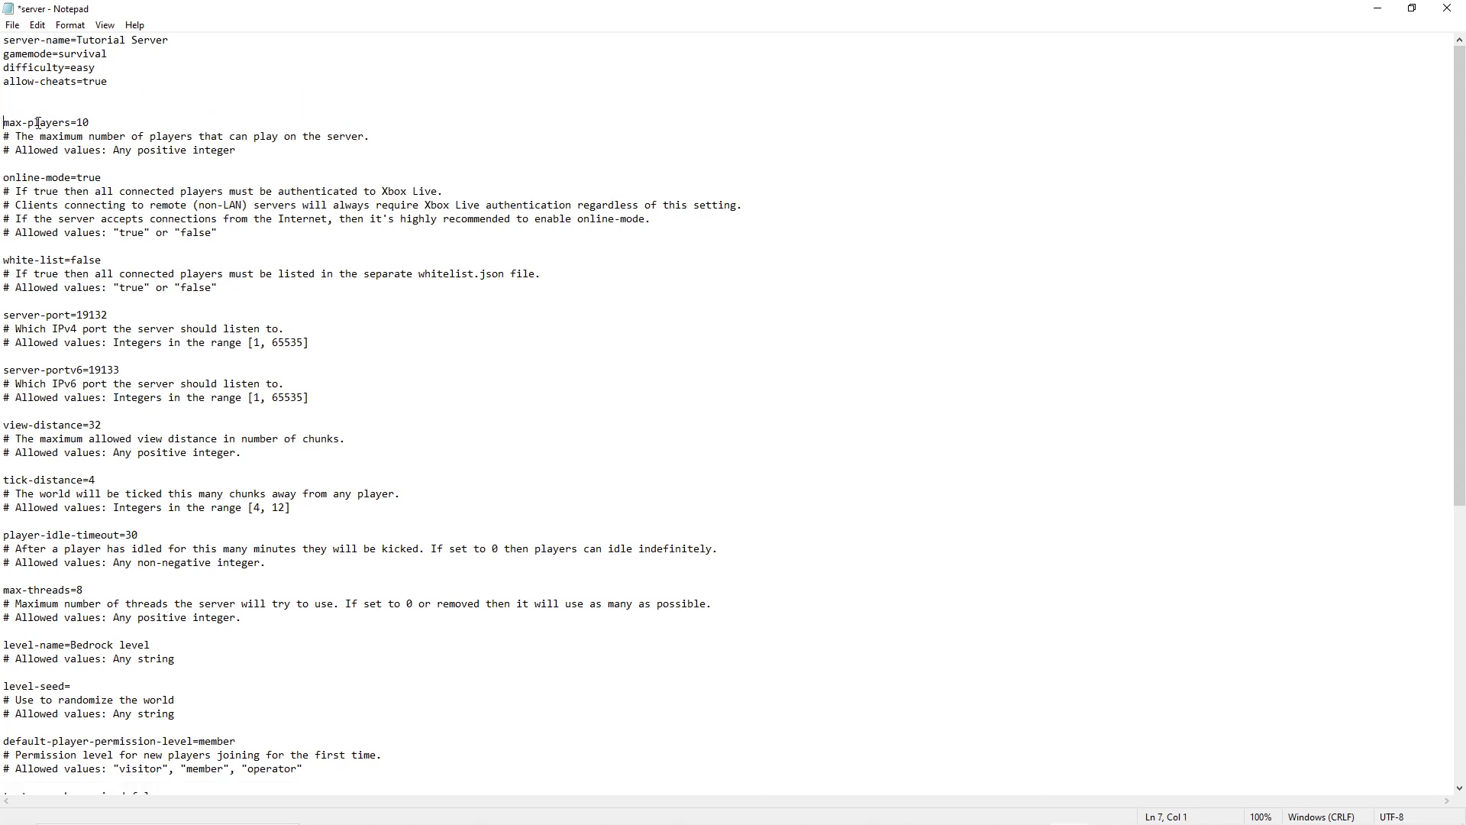
key("BackSpace")
key("BackSpace")
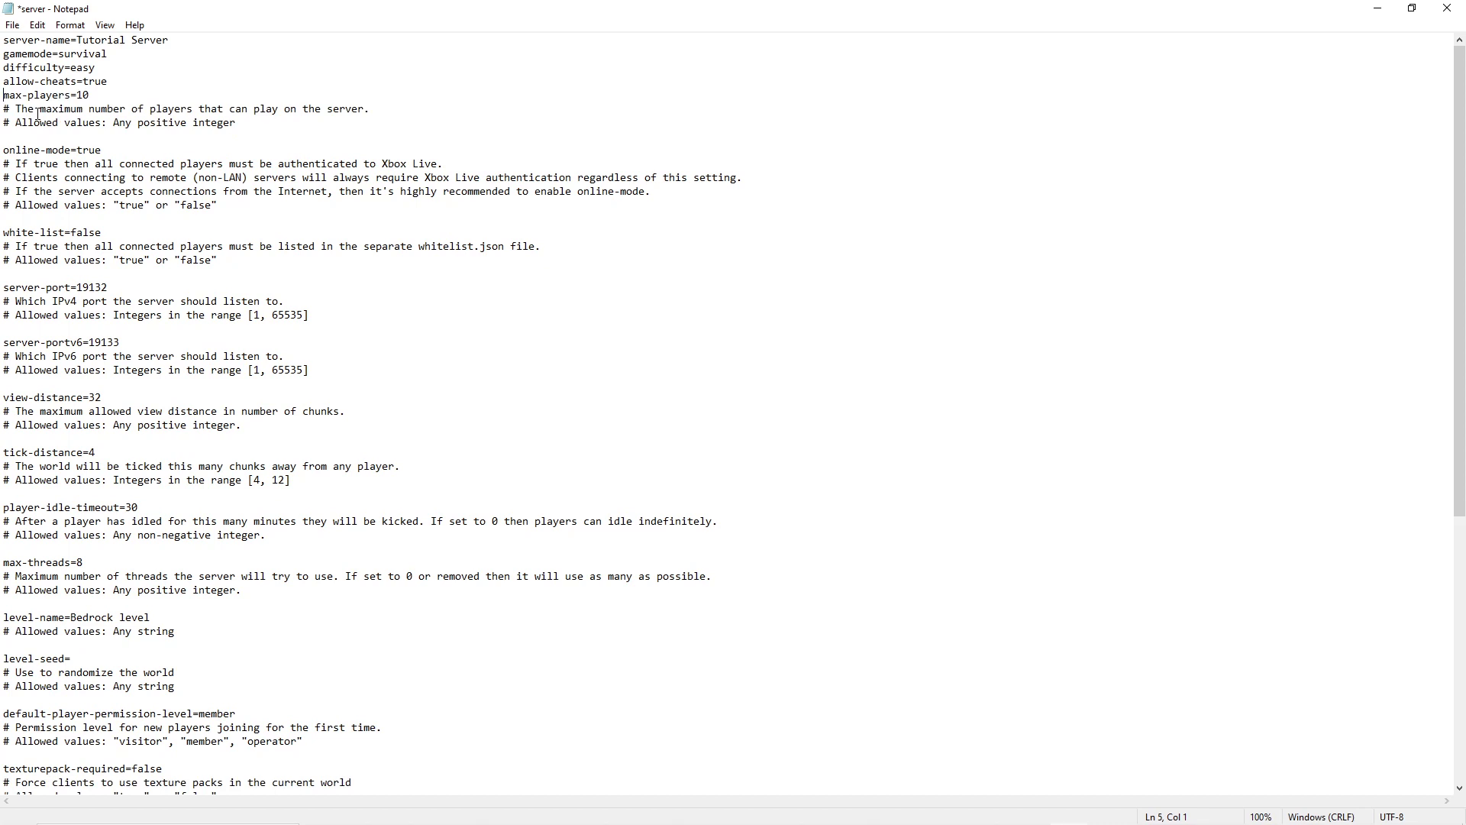
Step: Set the max-players value to 30
left_click_drag(4, 97, 175, 124)
left_click(237, 123)
left_click(94, 97)
key("BackSpace")
key("BackSpace")
type("340")
key("BackSpace")
key("BackSpace")
type("0")
Step: Delete the comment and blank lines between max-players and online-mode
left_click_drag(236, 123, 3, 108)
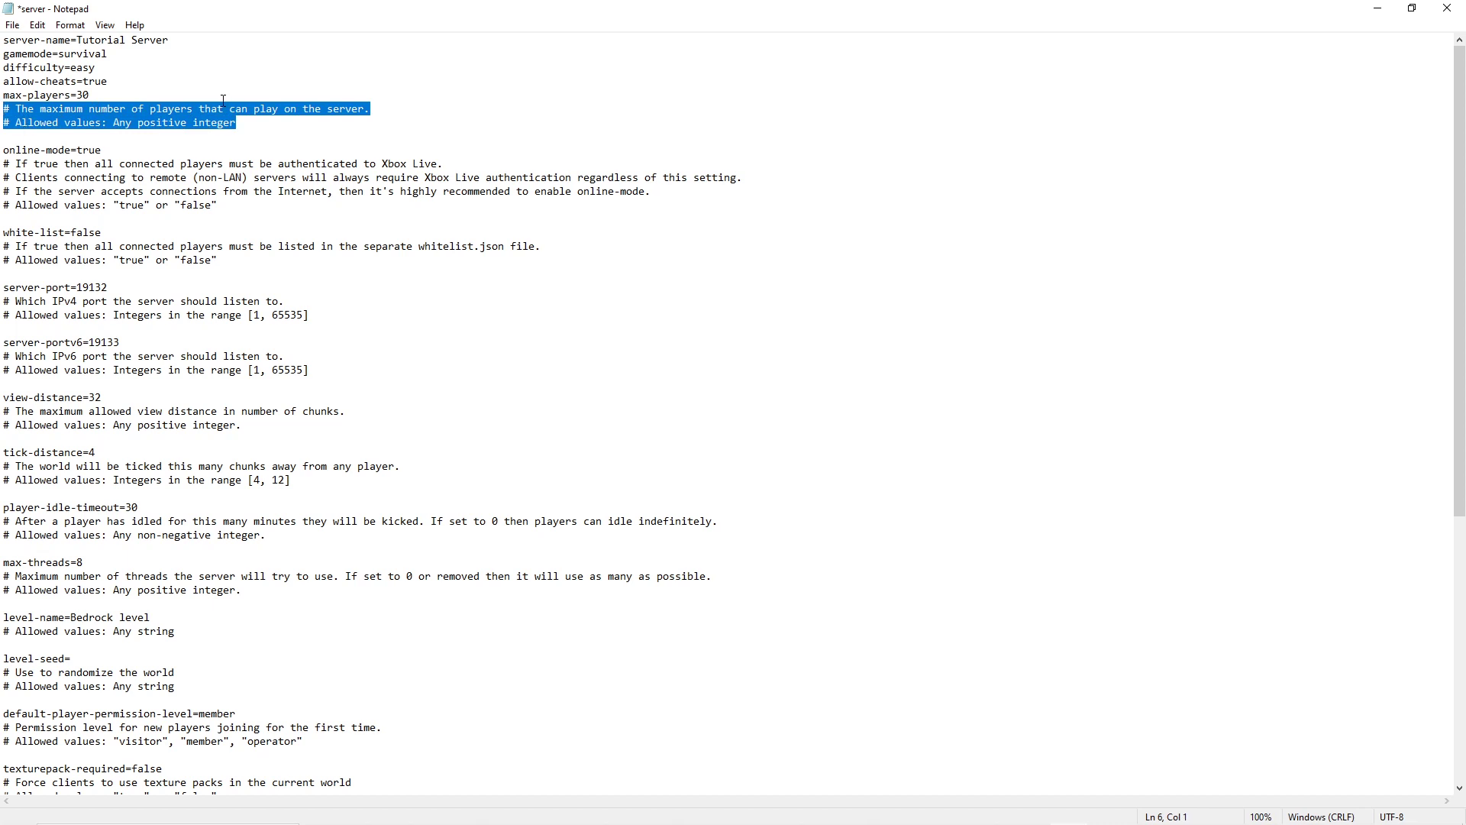
key("Delete")
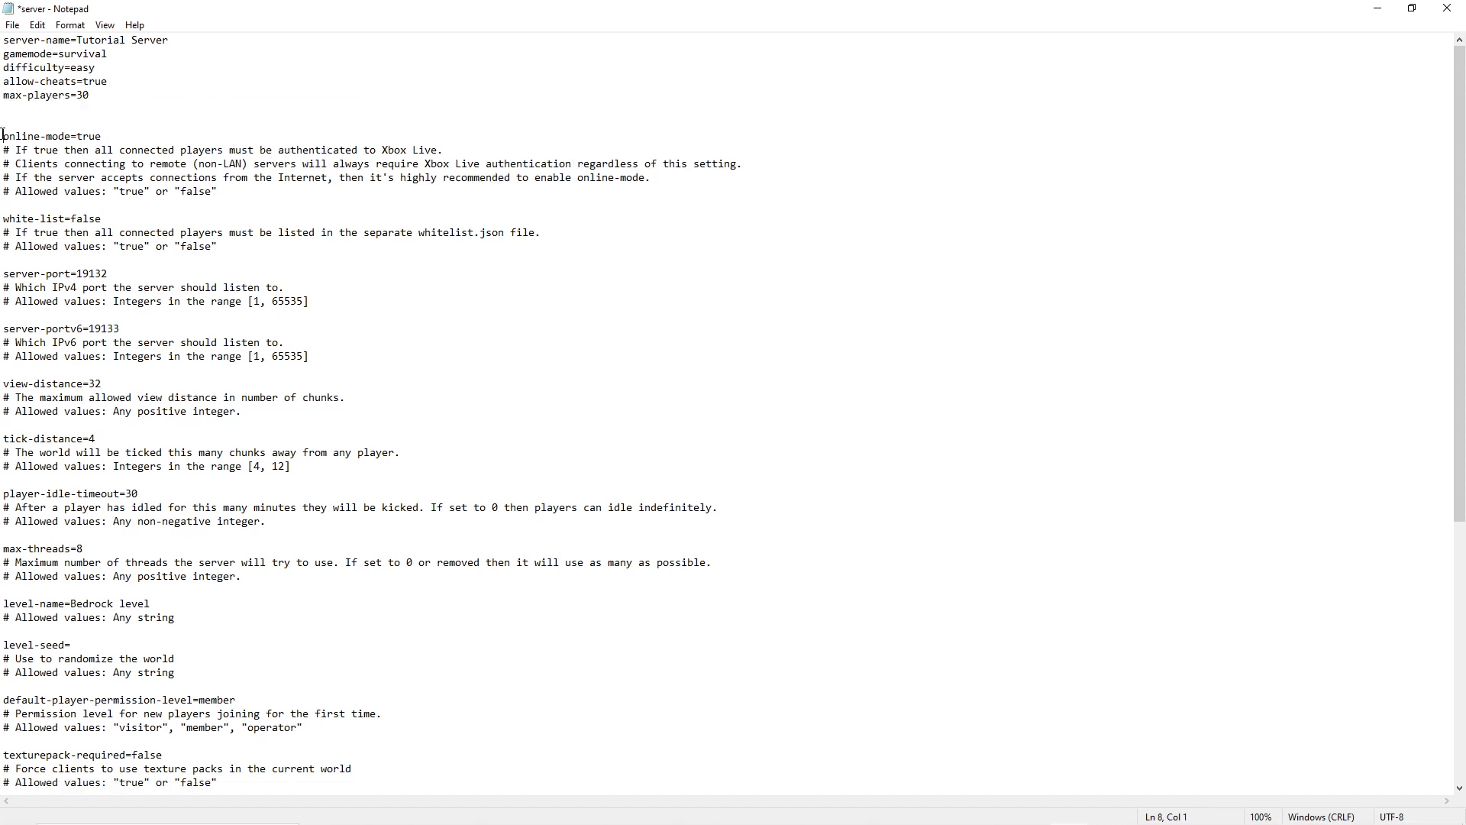
key("BackSpace")
key("BackSpace")
Step: Read the online-mode explanation, then delete its comment lines and the blank line before white-list
key("End")
key("ctrl+shift+Left")
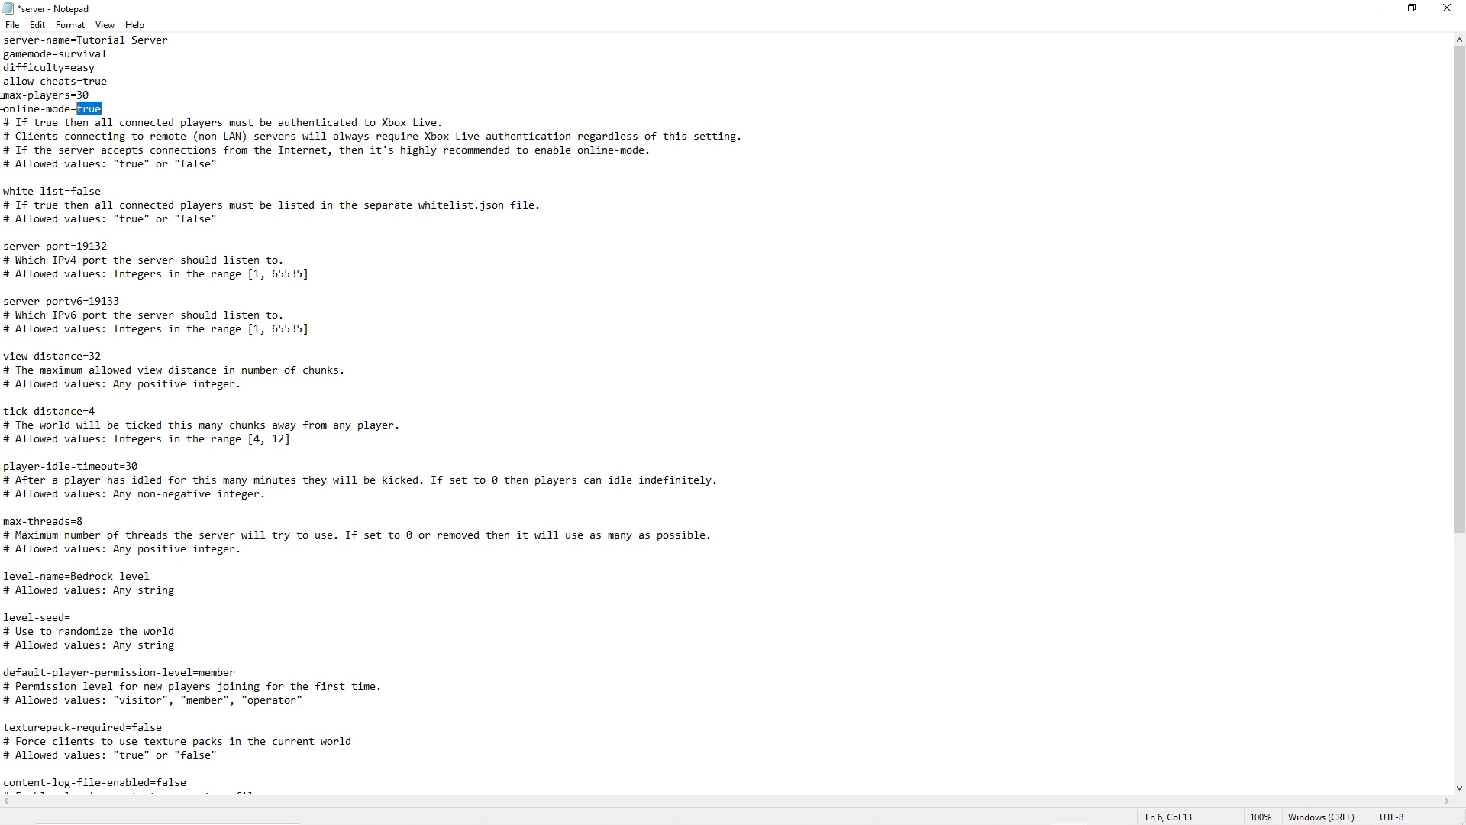
left_click_drag(2, 108, 101, 108)
left_click_drag(16, 122, 438, 123)
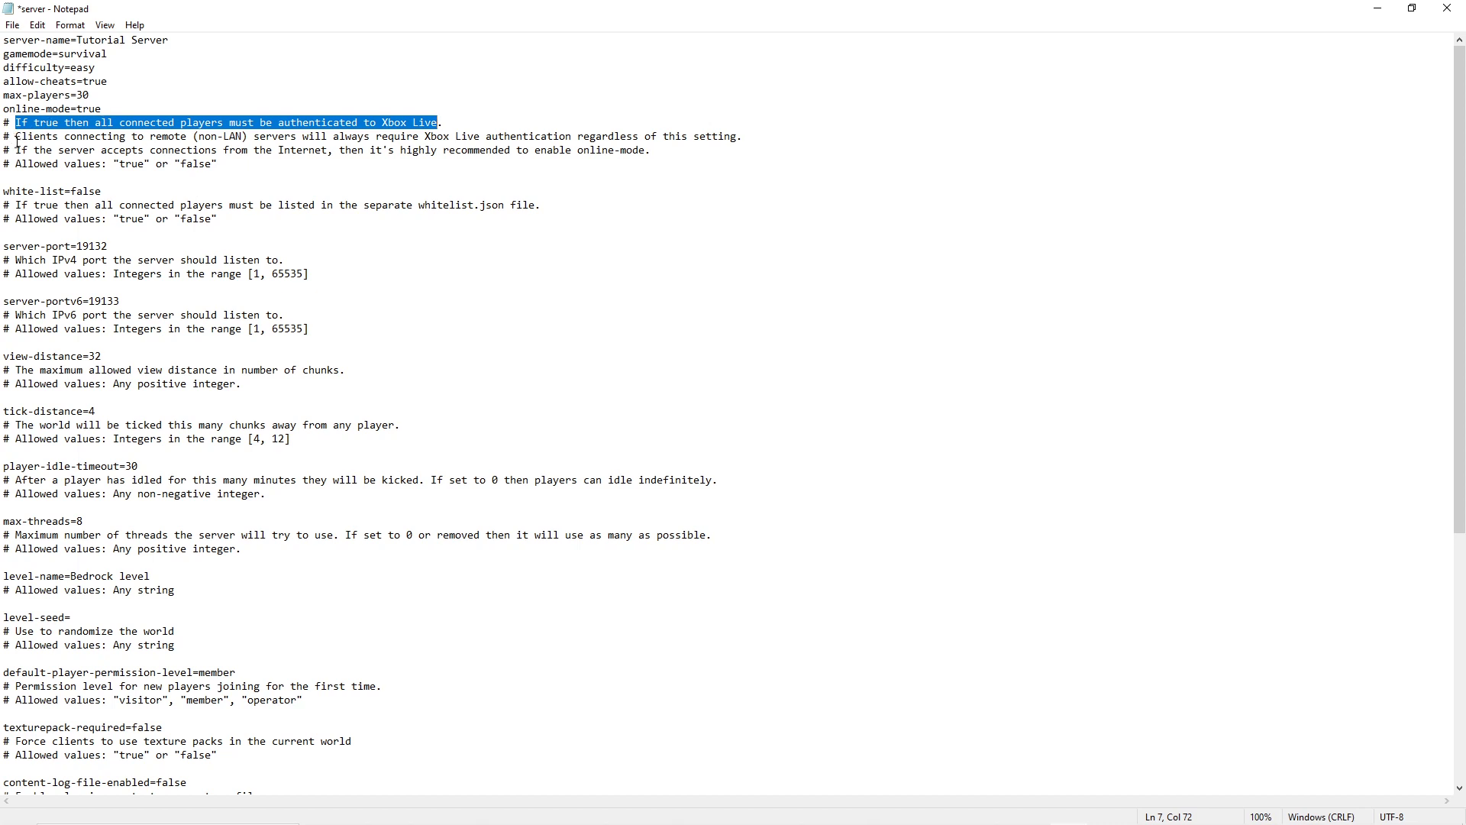
left_click_drag(16, 137, 560, 135)
left_click(717, 150)
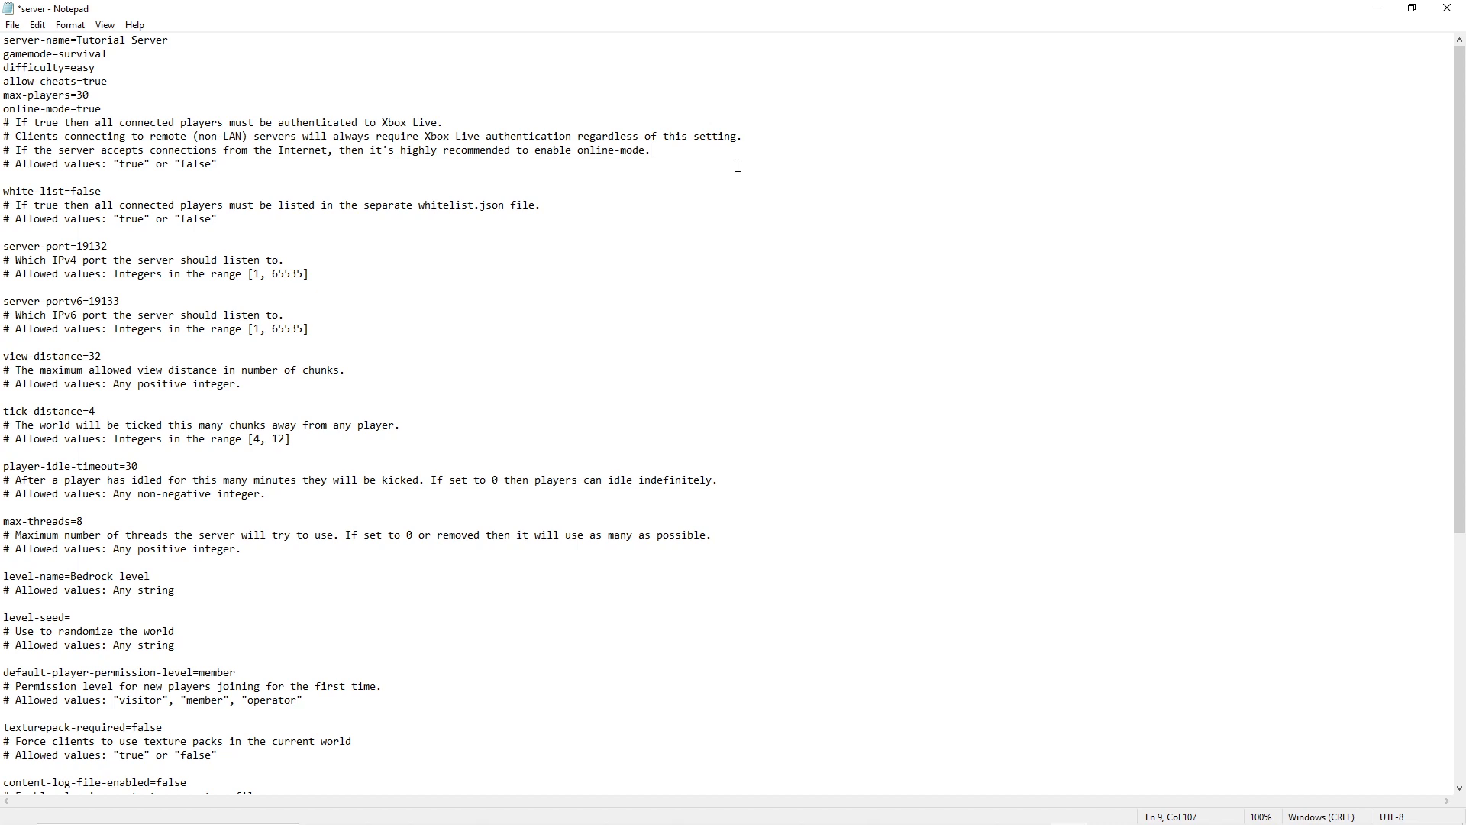
left_click_drag(738, 165, 2, 122)
key("Delete")
key("Delete")
key("Delete")
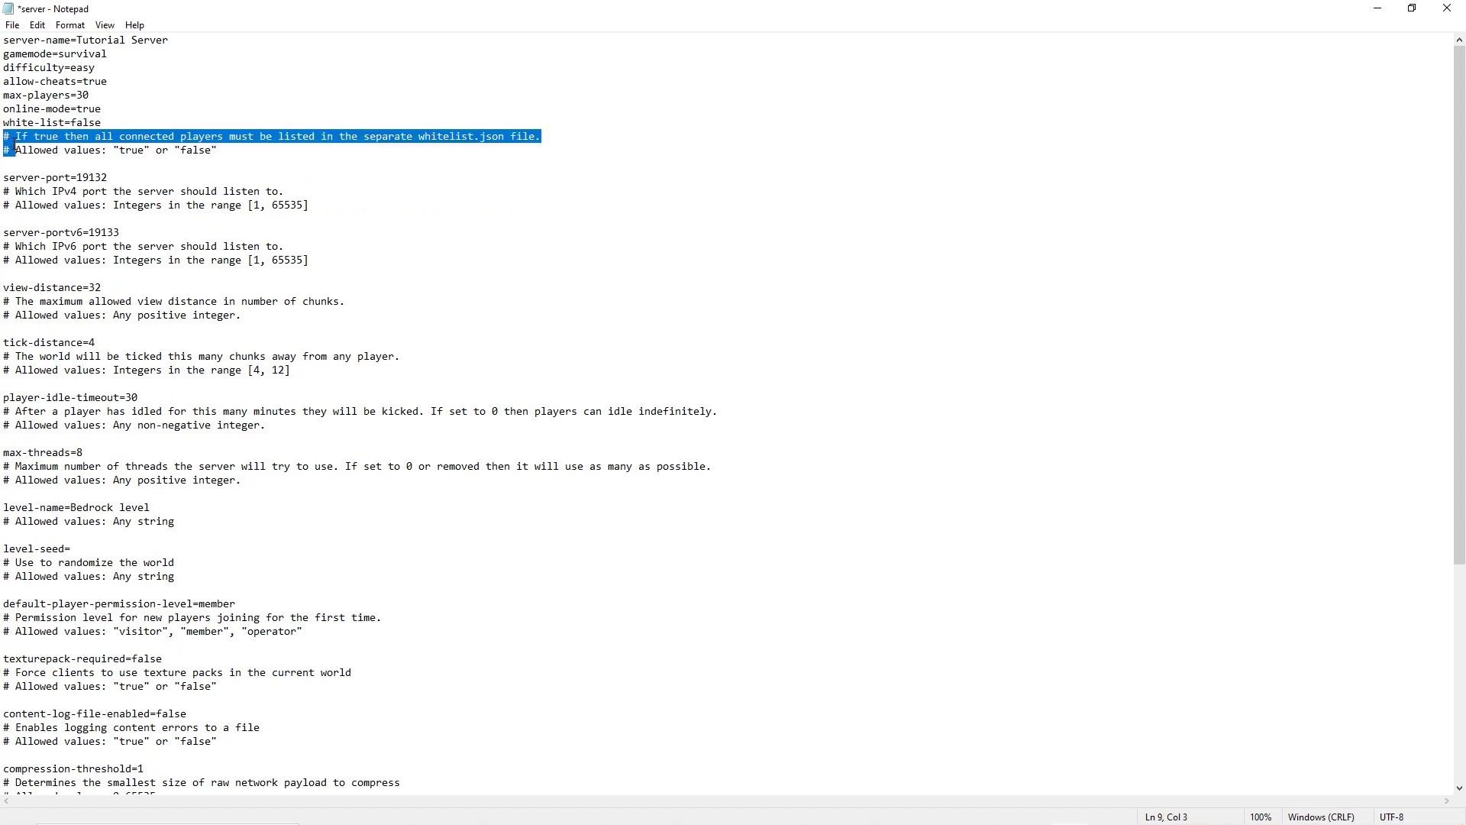
Step: Check the white-list value and delete the comment and blank lines between white-list and server-port
left_click_drag(102, 123, 64, 123)
left_click(67, 126)
right_click(97, 122)
left_click(102, 122)
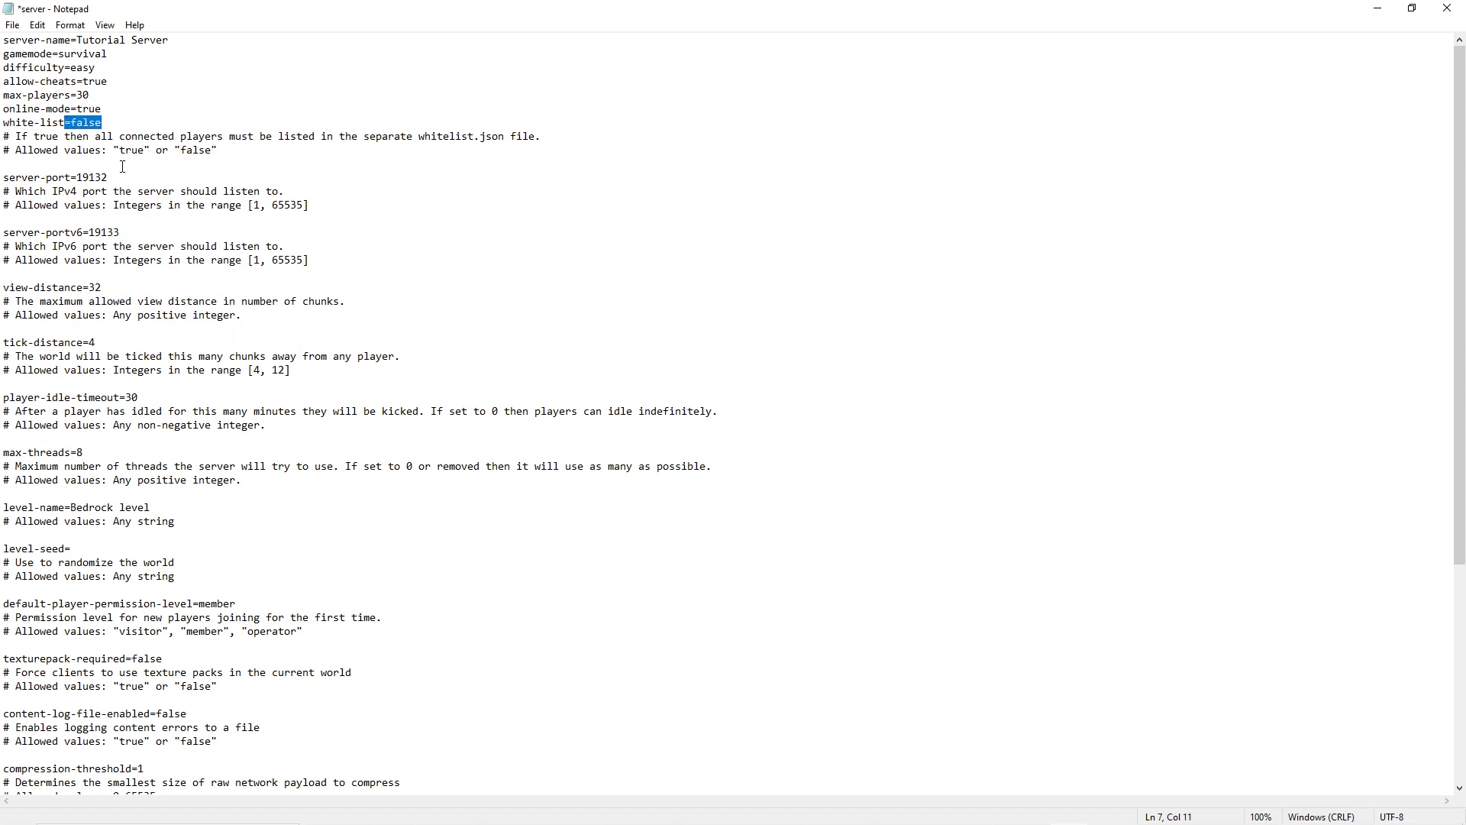
left_click(101, 122)
left_click_drag(101, 122, 84, 123)
left_click_drag(3, 136, 2, 177)
key("Delete")
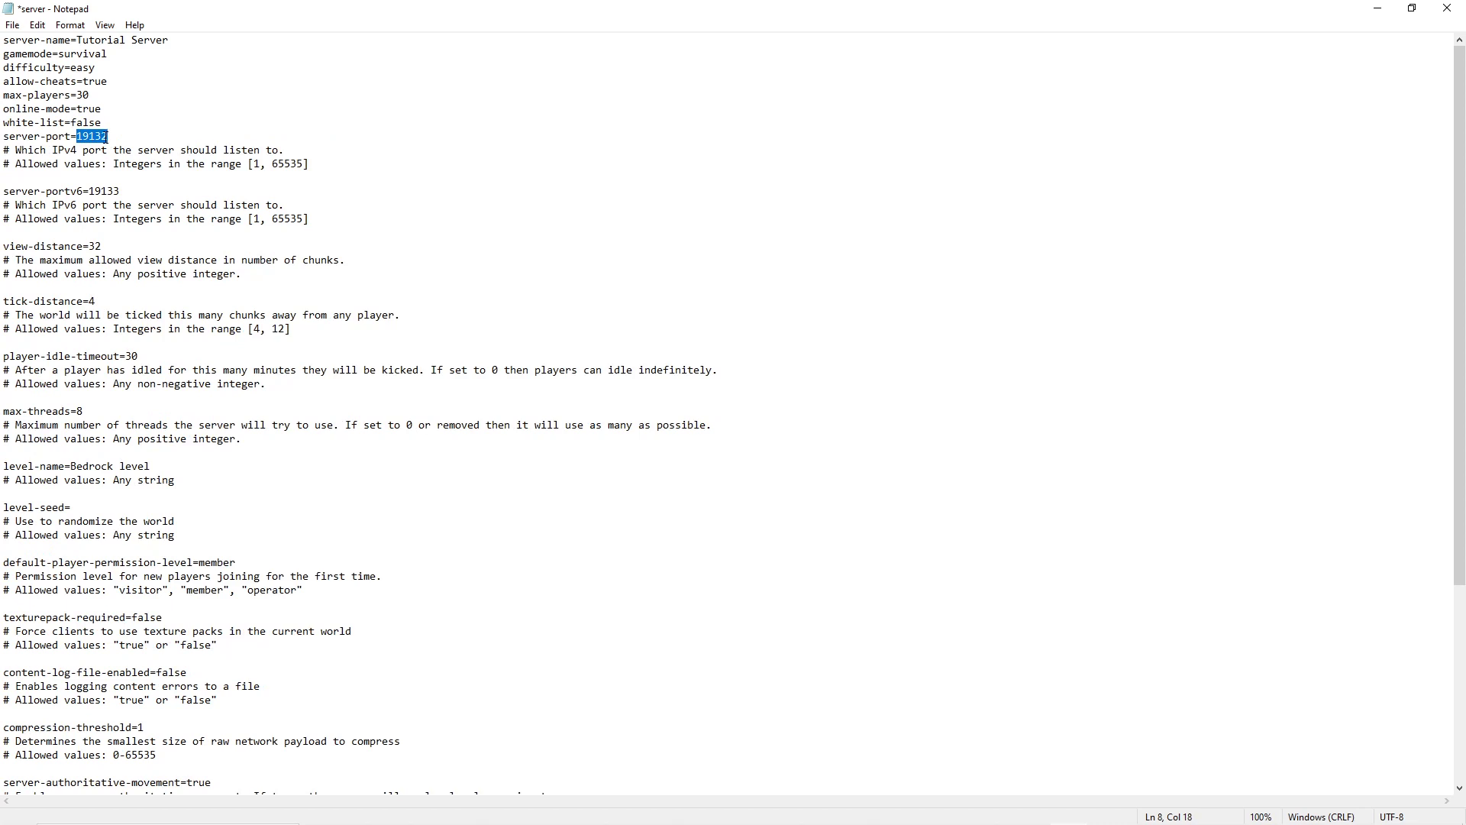
Step: Check the server-port value and delete the comment and blank lines between server-port and server-portv6
left_click(107, 138)
left_click_drag(107, 138, 86, 138)
left_click(107, 139)
left_click_drag(76, 136, 110, 136)
left_click_drag(312, 167, 101, 149)
key("Delete")
Step: Check the server-portv6 value and delete the comment and blank lines between server-portv6 and view-distance
left_click(120, 149)
right_click(101, 151)
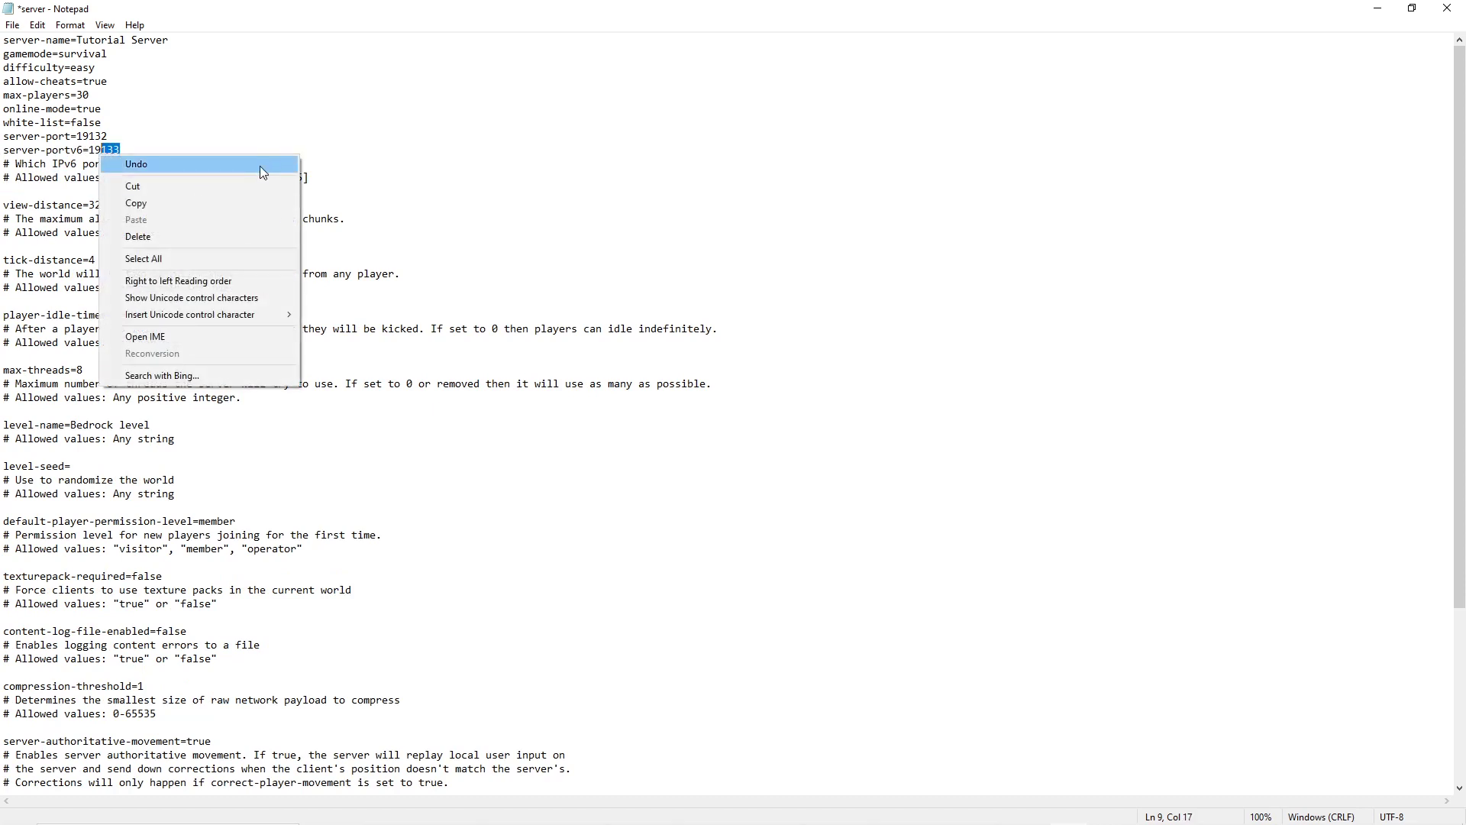
left_click(335, 155)
left_click_drag(320, 177, 4, 165)
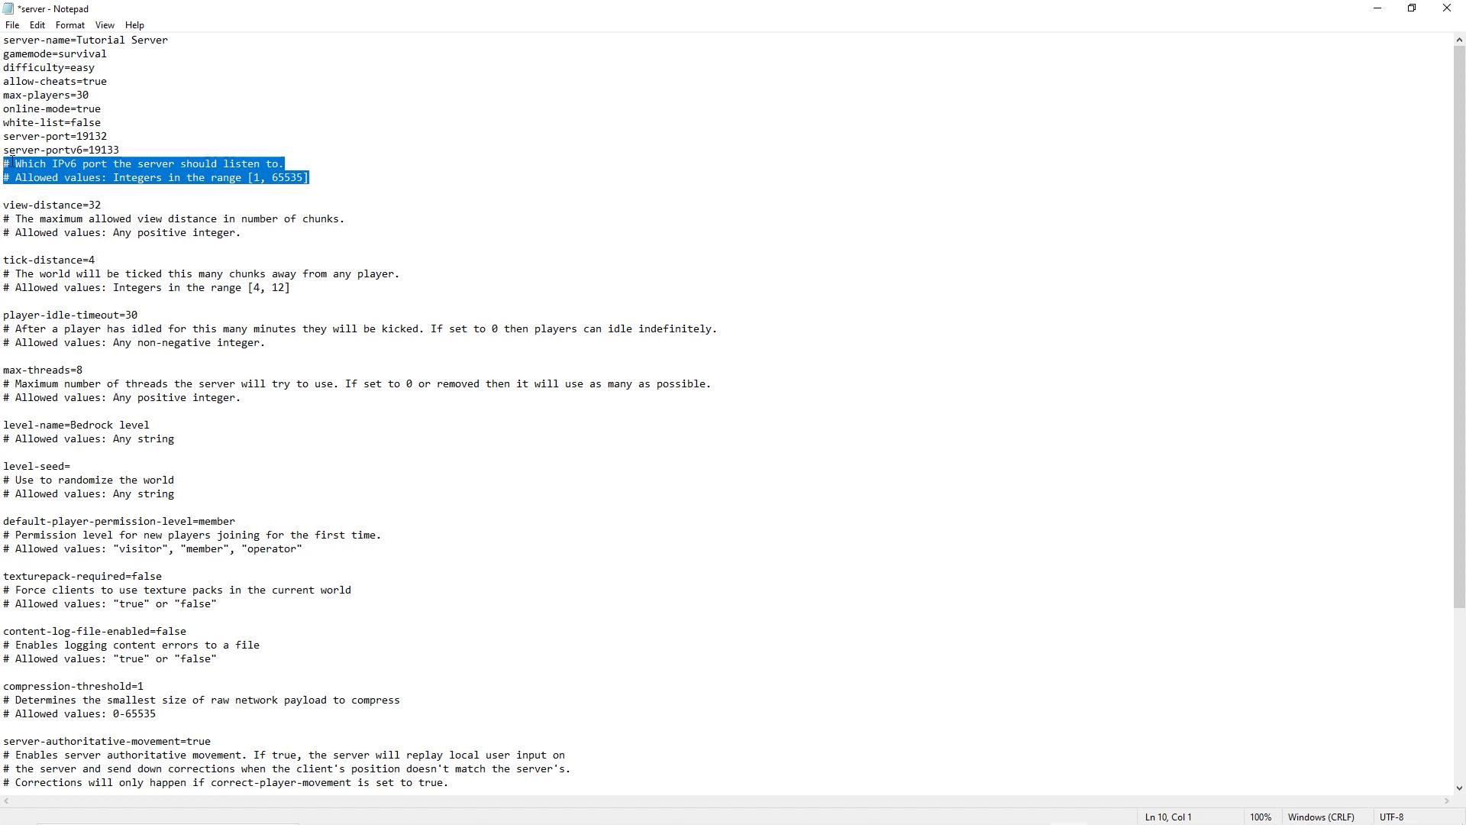
key("Delete")
key("Down")
key("Down")
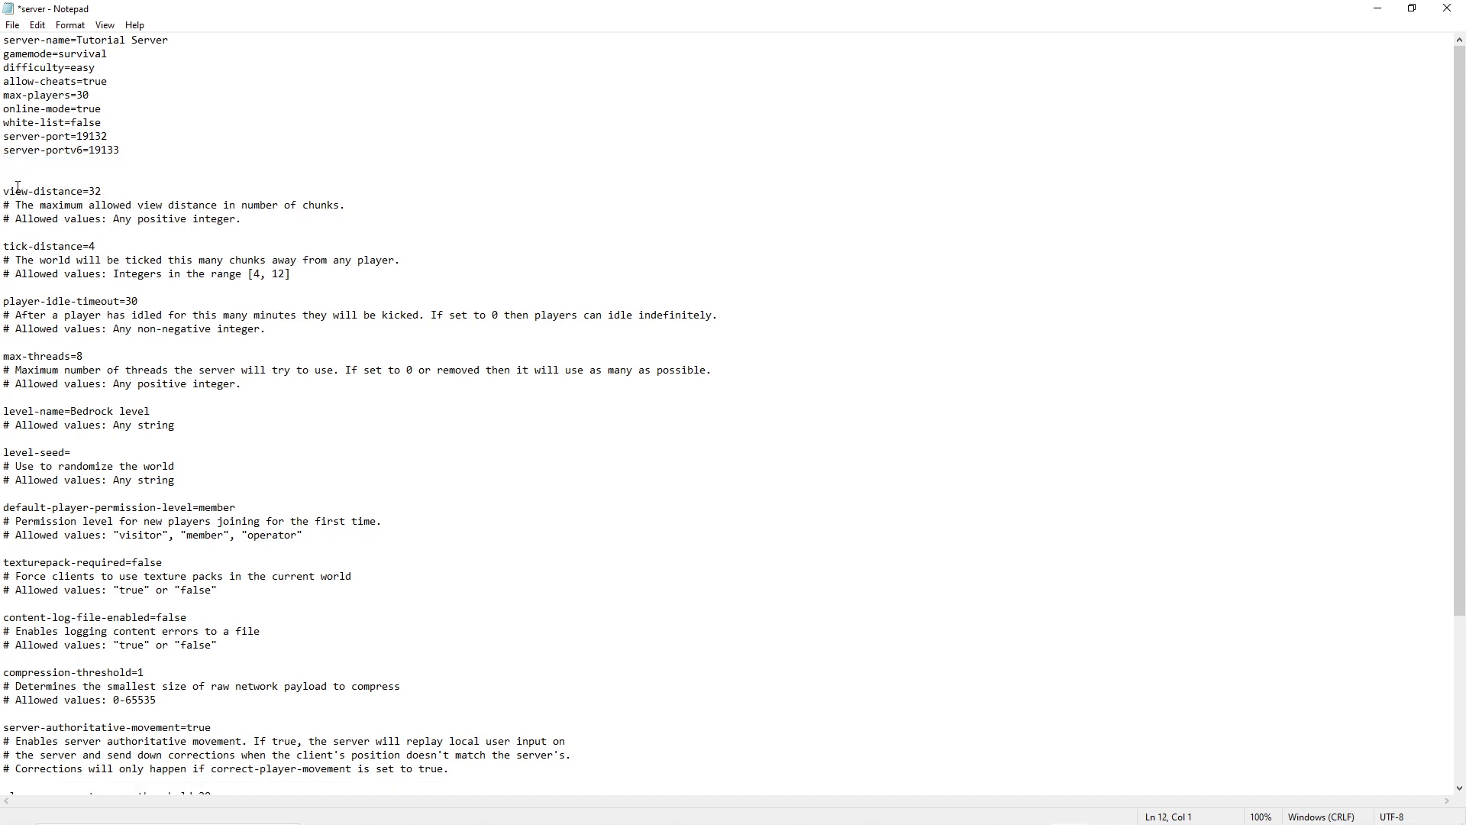
key("BackSpace")
key("BackSpace")
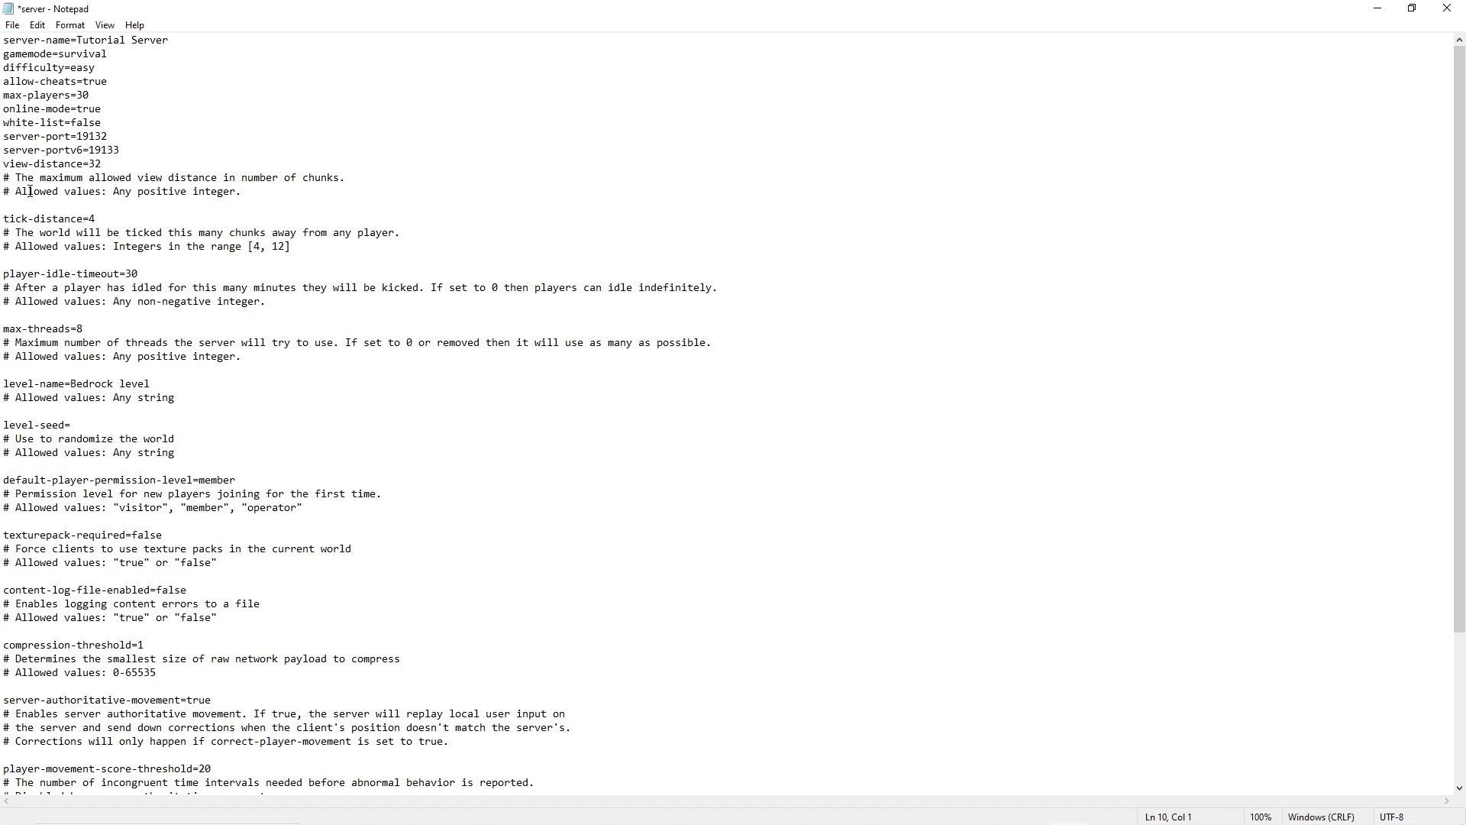
Step: Enter 32 as the view-distance value and delete the comment and blank lines before tick-distance
left_click_drag(2, 179, 12, 177)
left_click(4, 178)
left_click_drag(96, 163, 8, 165)
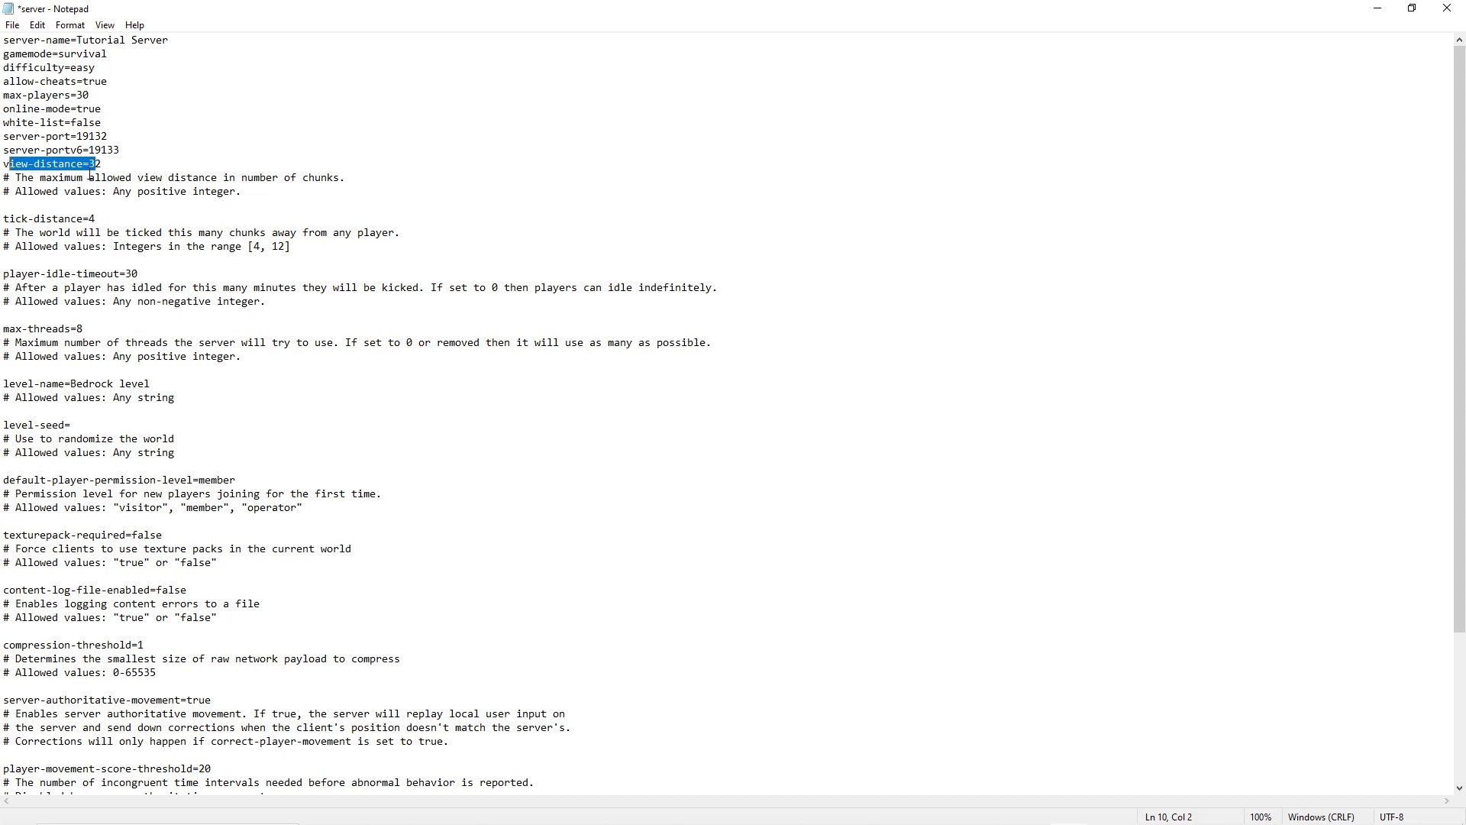
left_click(138, 165)
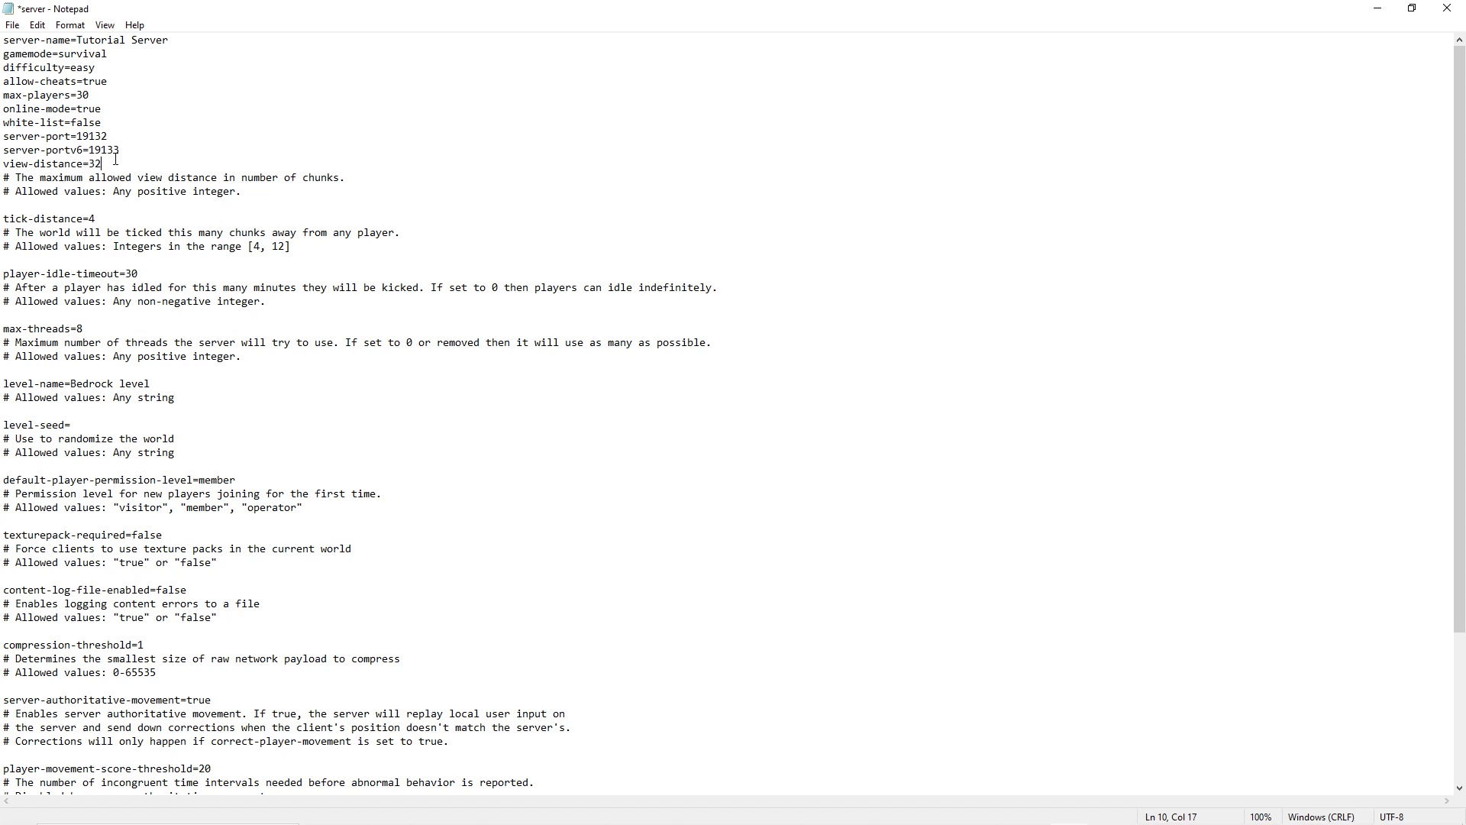
key("shift+Left")
key("shift+Left")
type("32")
left_click_drag(103, 164, 90, 167)
Step: Check the tick-distance setting and delete the comment and blank lines between it and player-idle-timeout
left_click_drag(2, 177, 91, 178)
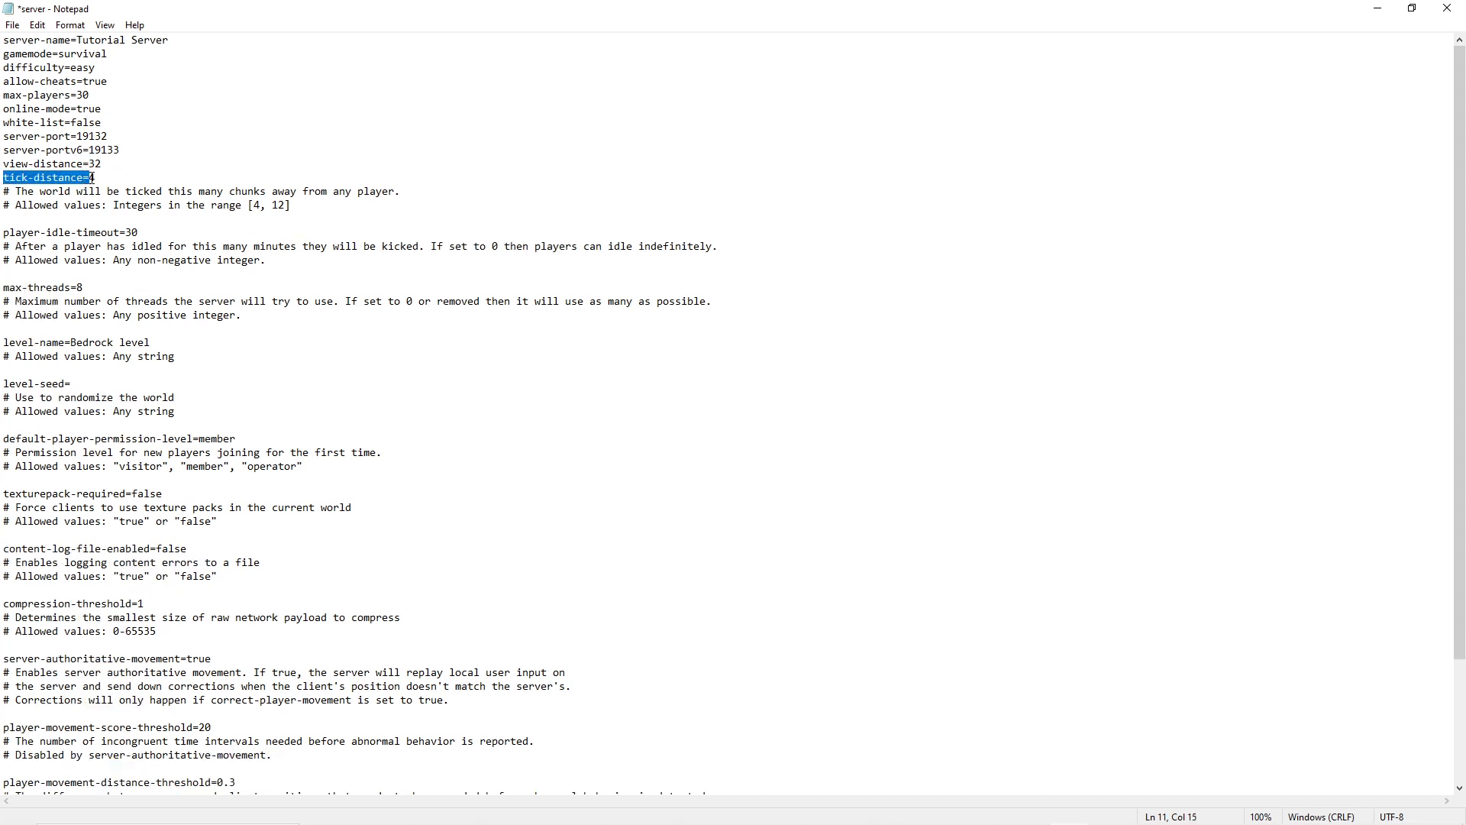
left_click(98, 178)
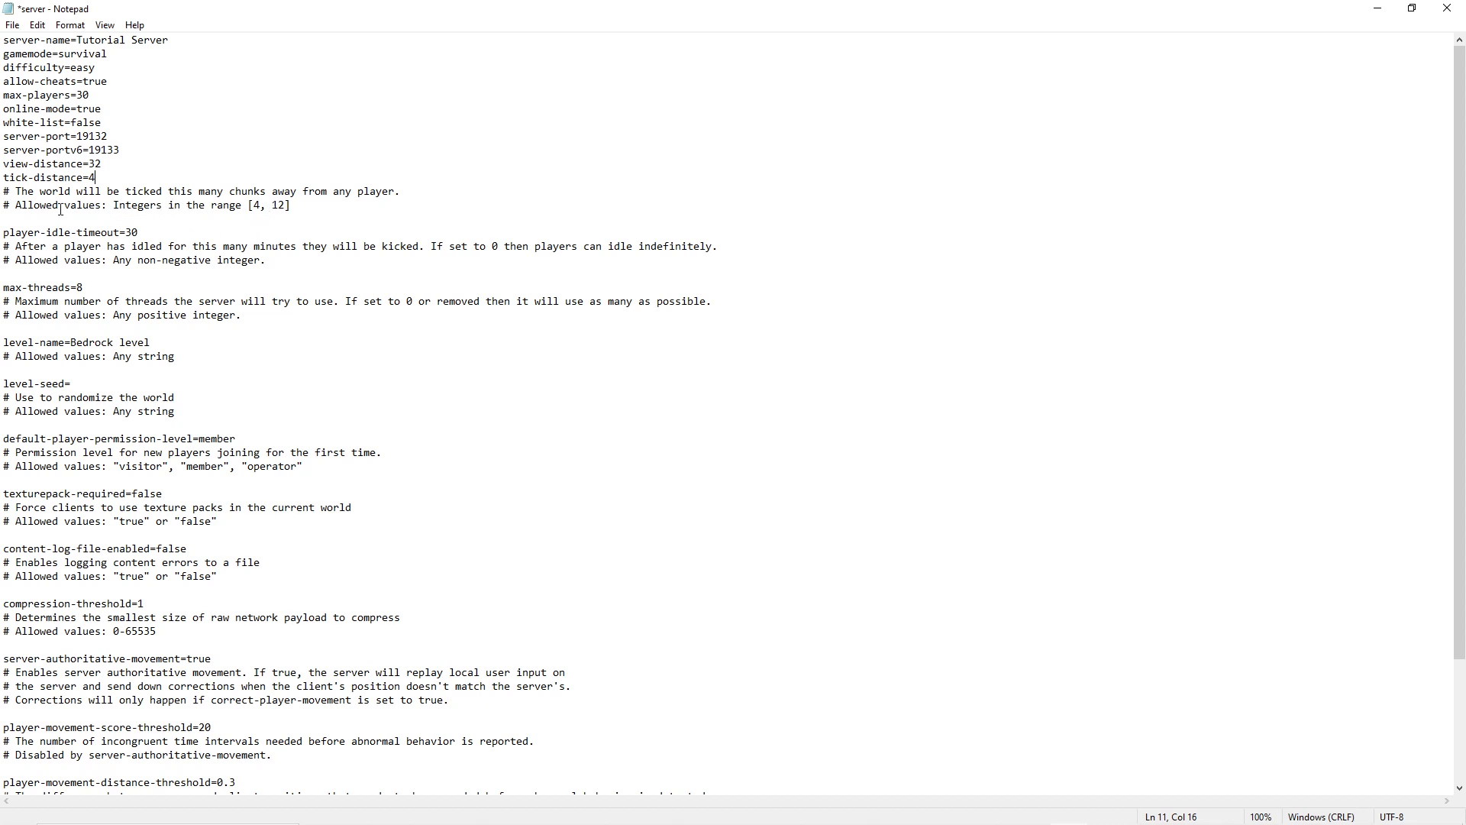
key("shift+Down")
key("shift+Down")
key("shift+Down")
key("Delete")
Step: Set the player-idle-timeout value to 0 and check its allowed values
left_click_drag(138, 191, 3, 191)
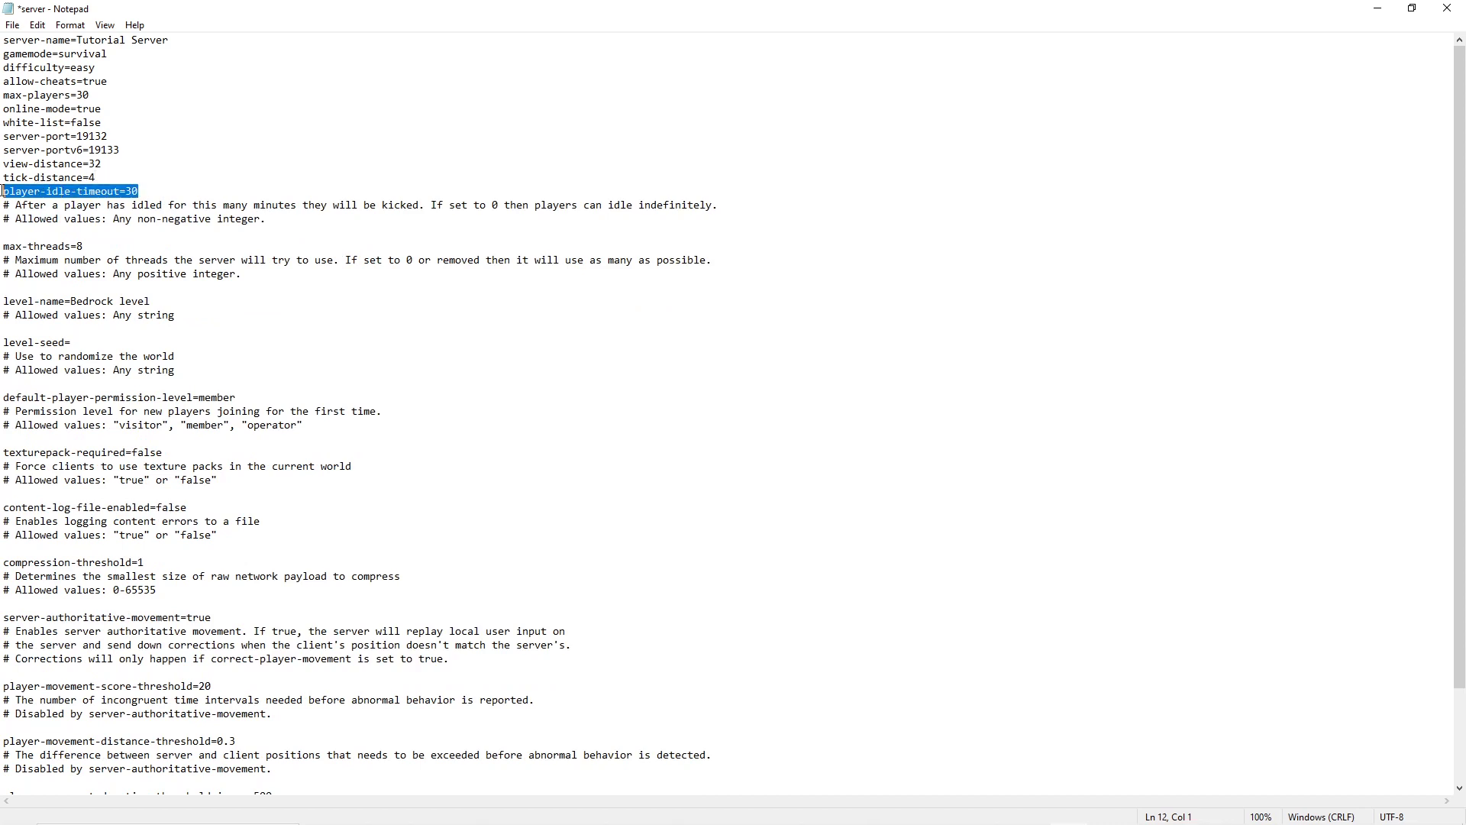
left_click(138, 191)
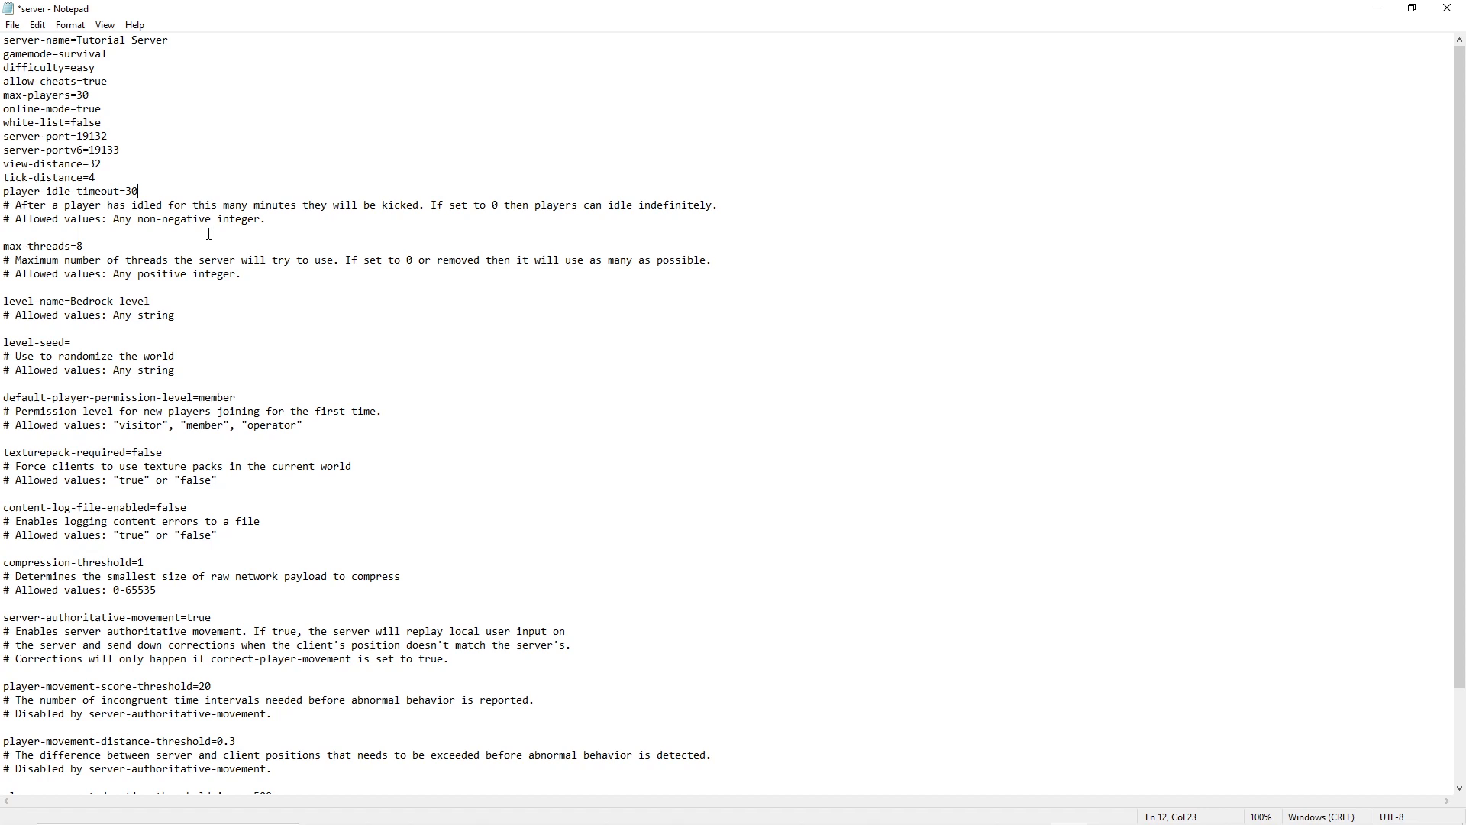
key("BackSpace")
key("BackSpace")
type("0")
left_click(99, 249)
left_click_drag(270, 221, 212, 222)
left_click(224, 226)
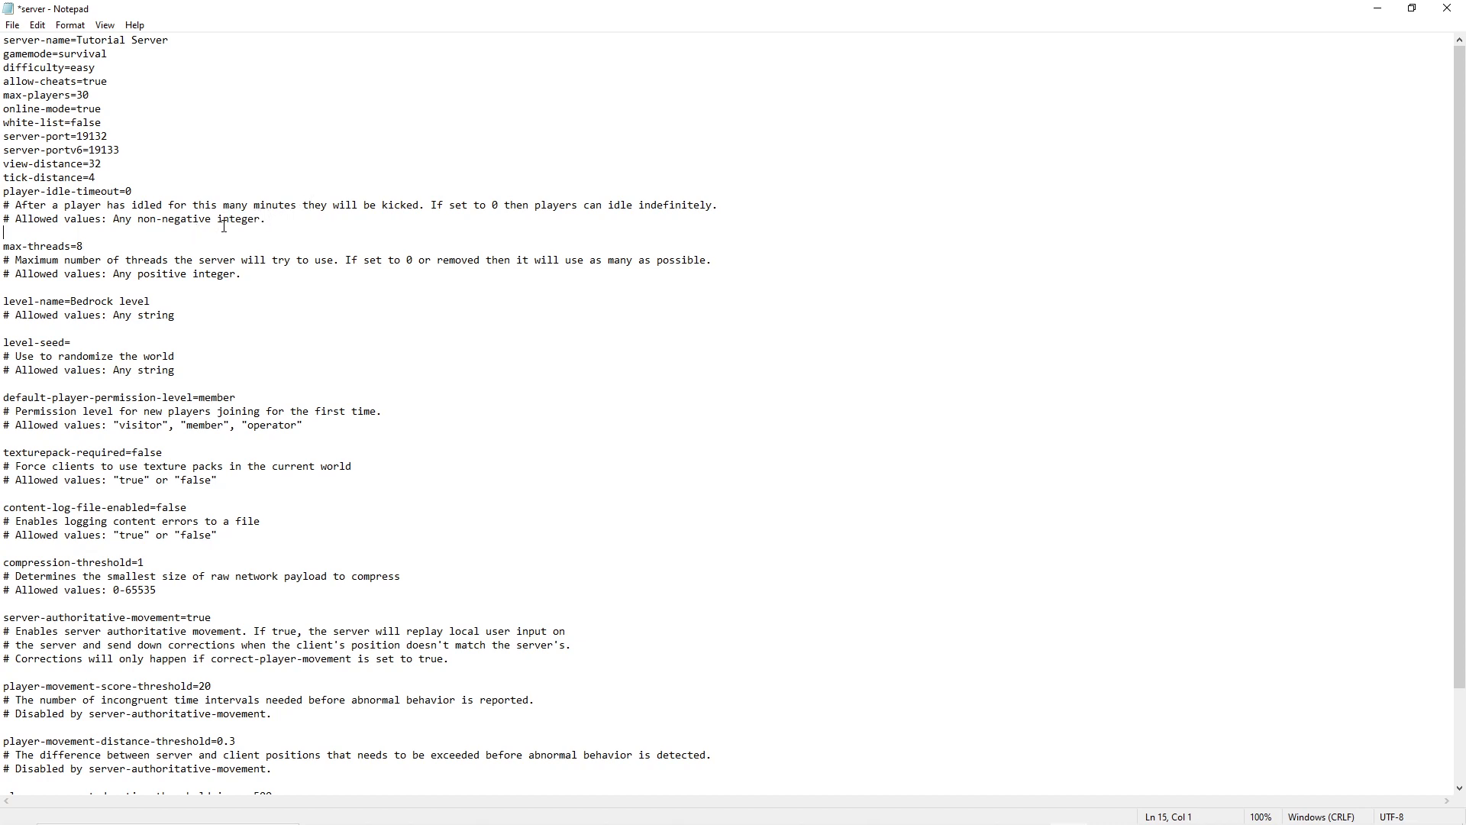
left_click(131, 191)
Step: Set the max-threads value to 0 and check its explanatory comment
left_click_drag(84, 247, 4, 247)
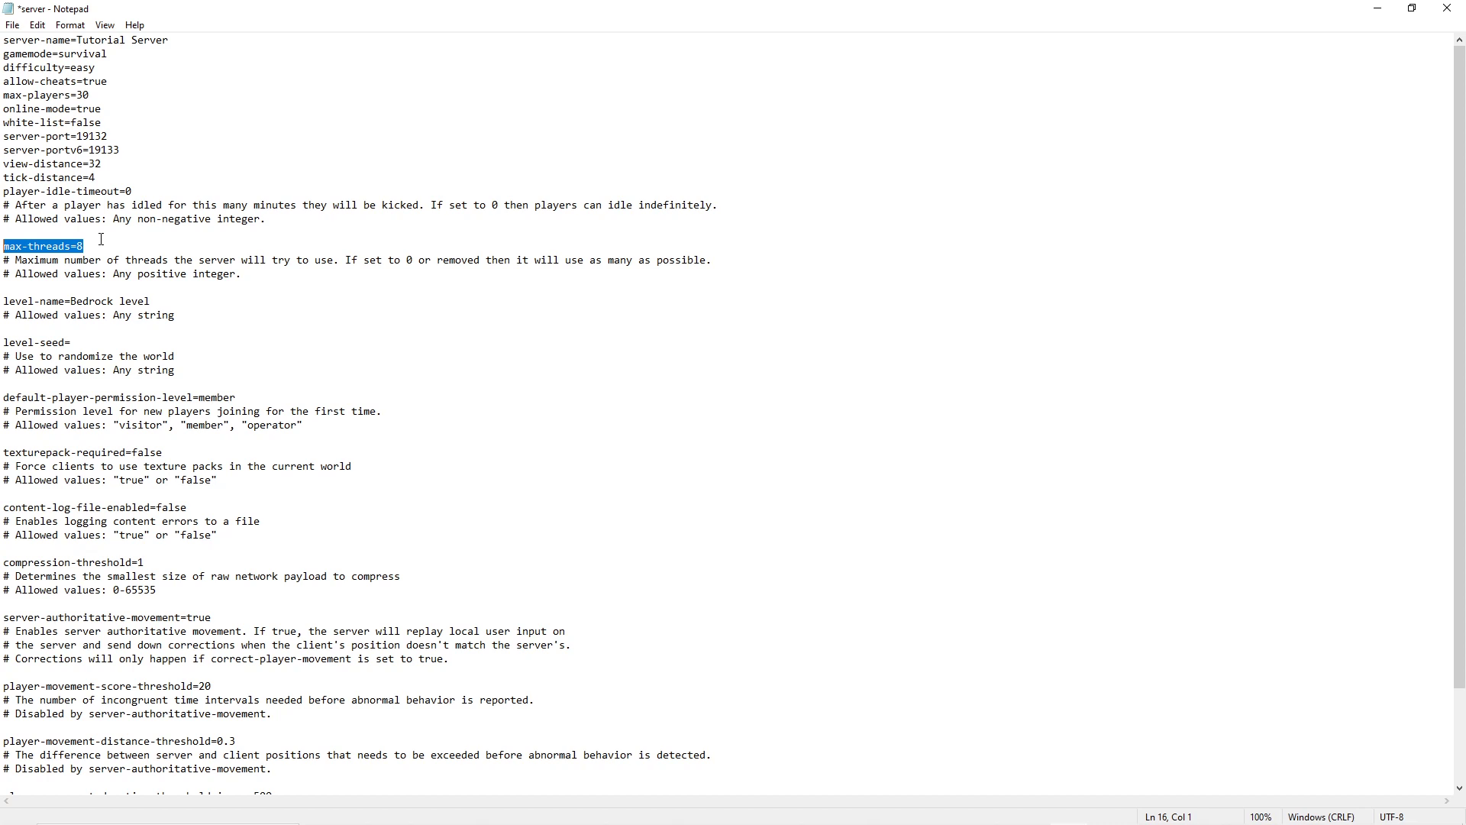
left_click(84, 245)
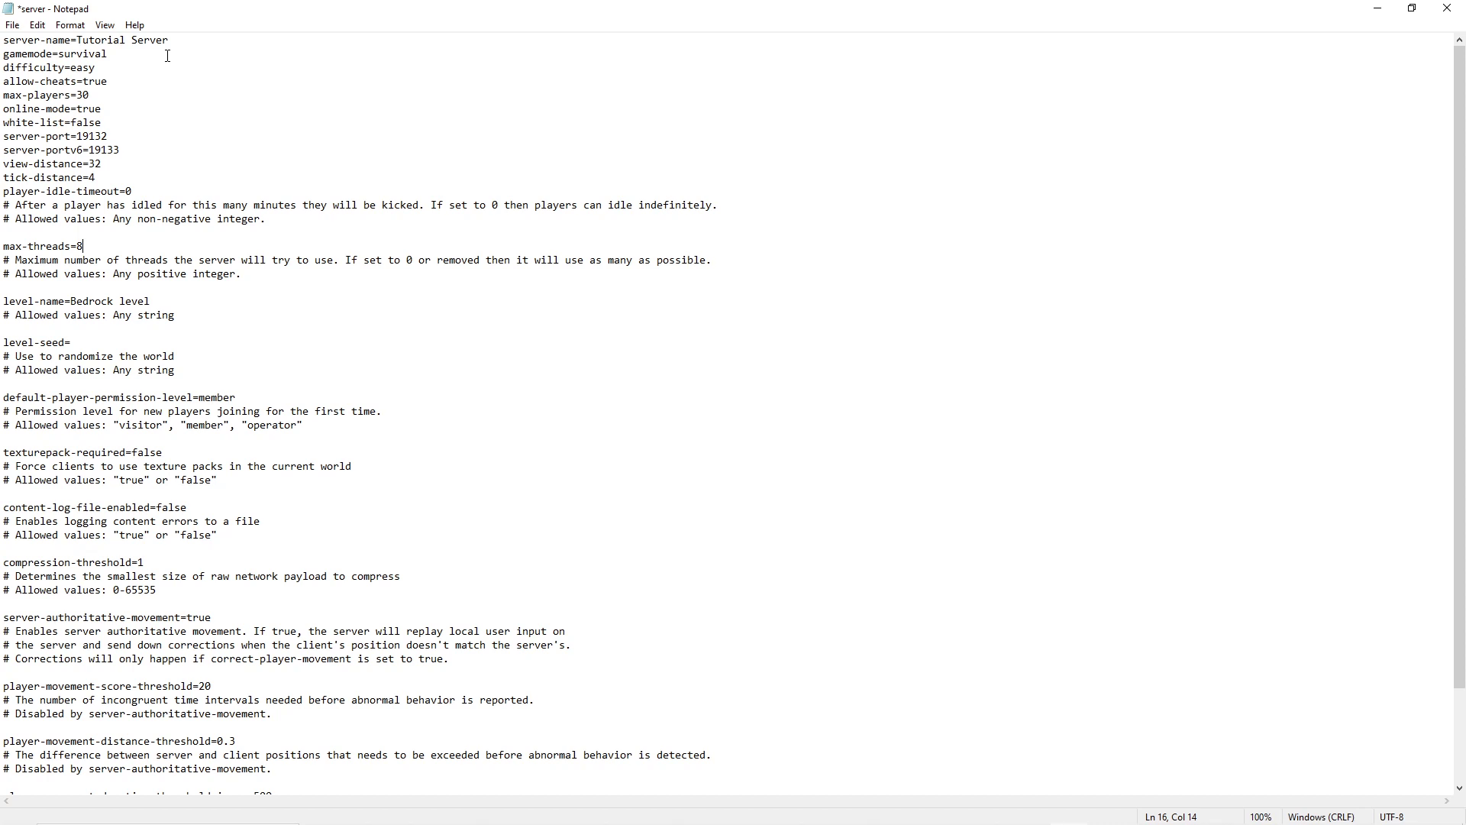
key("BackSpace")
type("0")
left_click_drag(347, 259, 383, 278)
left_click(379, 284)
Step: Review the level-name value and delete all comment and blank lines between player-idle-timeout and level-seed, keeping the max-threads and level-name lines
left_click_drag(151, 301, 4, 301)
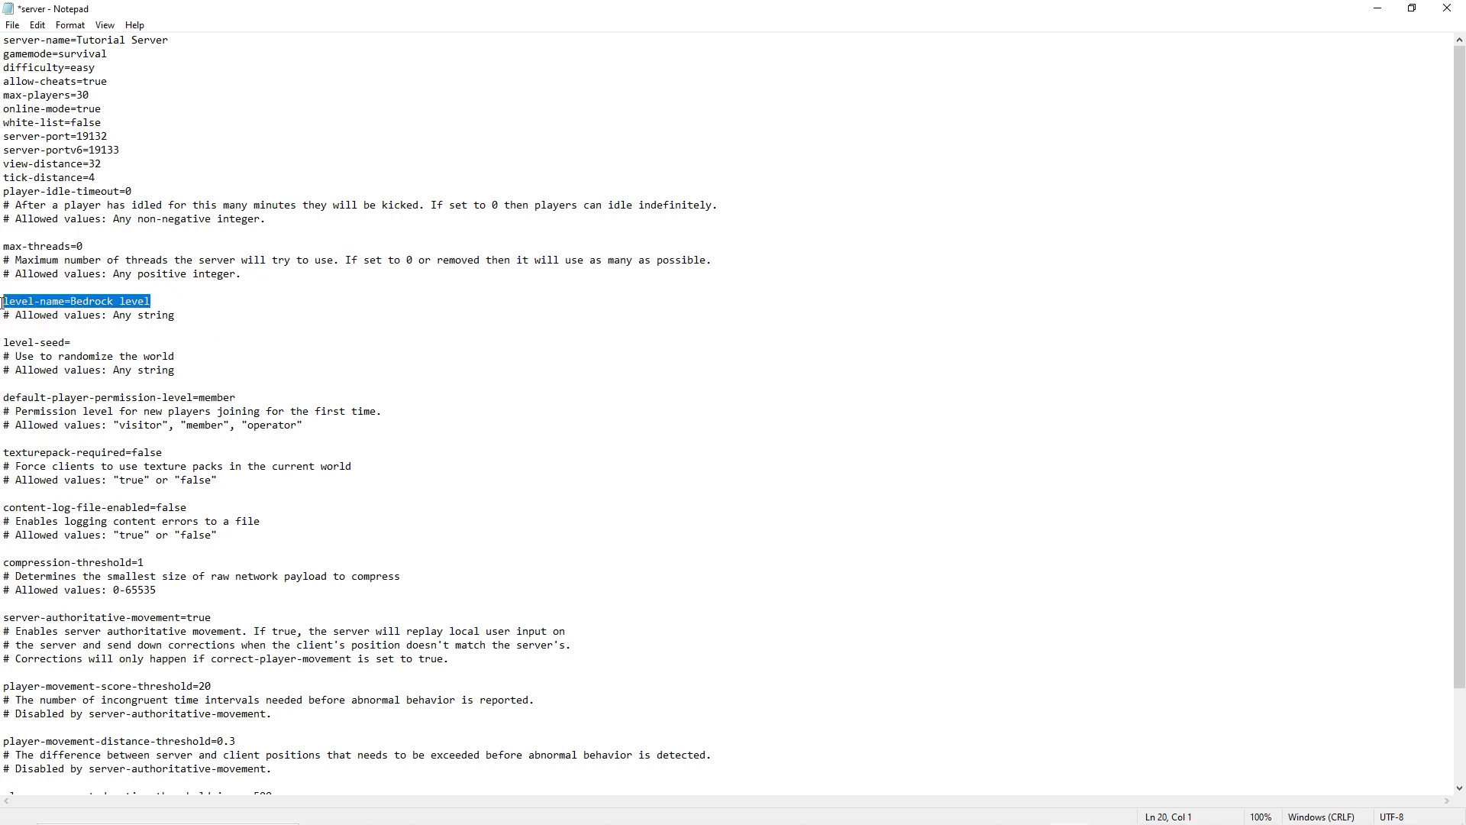
left_click(163, 302)
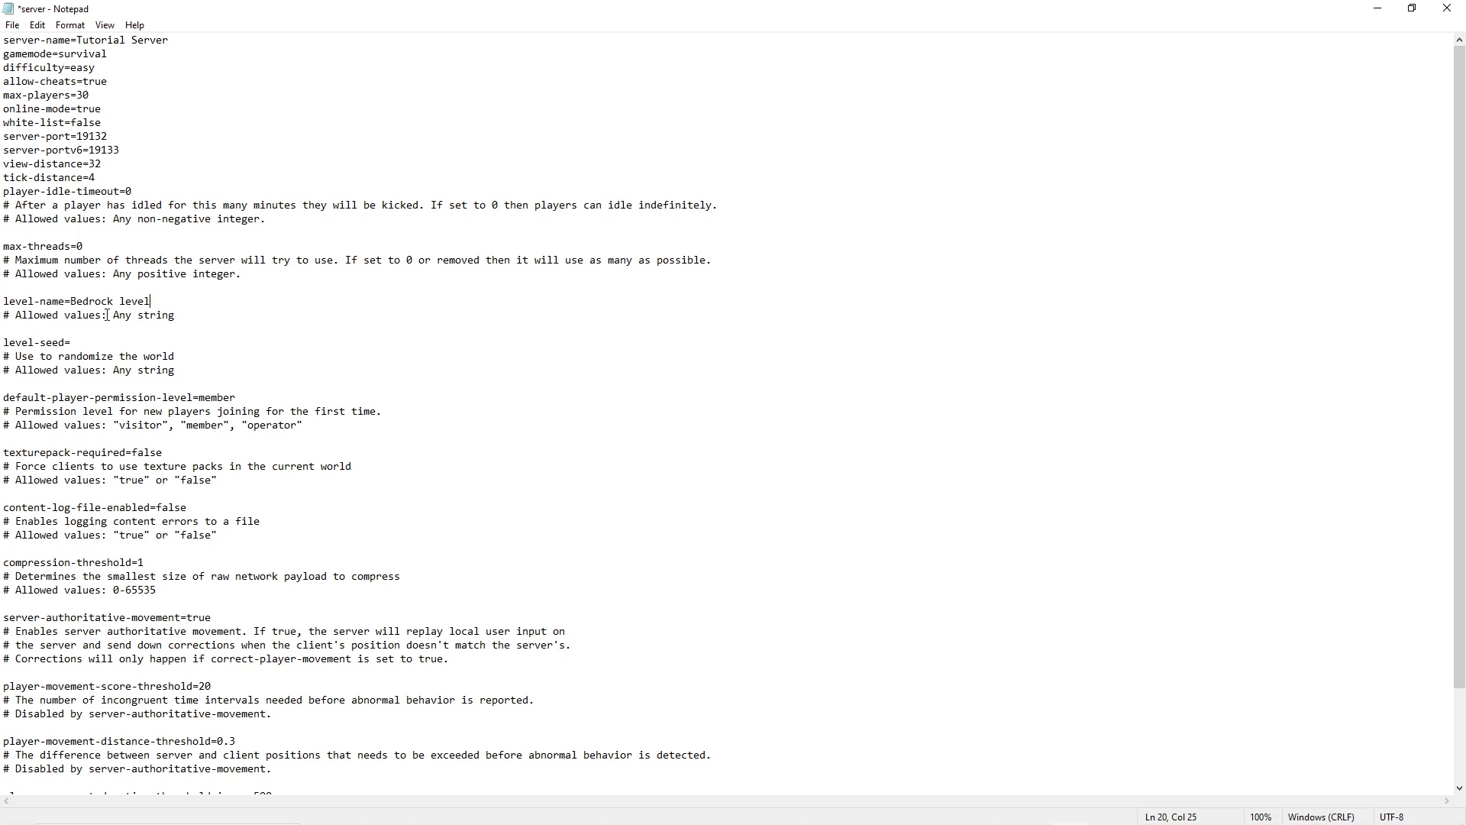
mouse_move(143, 302)
left_mouse_down()
mouse_move(70, 302)
mouse_move(147, 302)
left_mouse_up()
left_click(159, 303)
left_click_drag(155, 304, 71, 302)
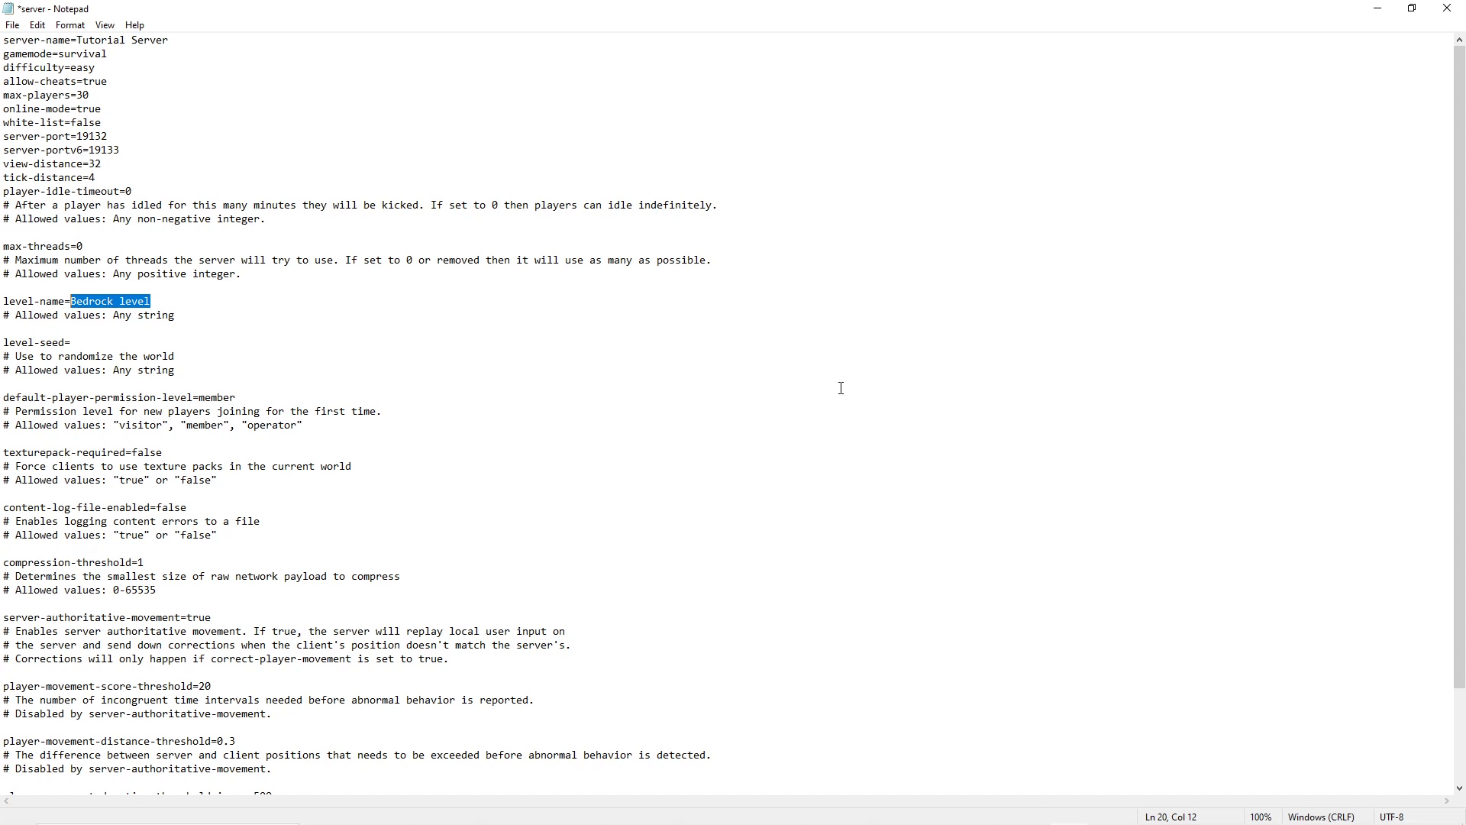
left_click(163, 302)
key("Left")
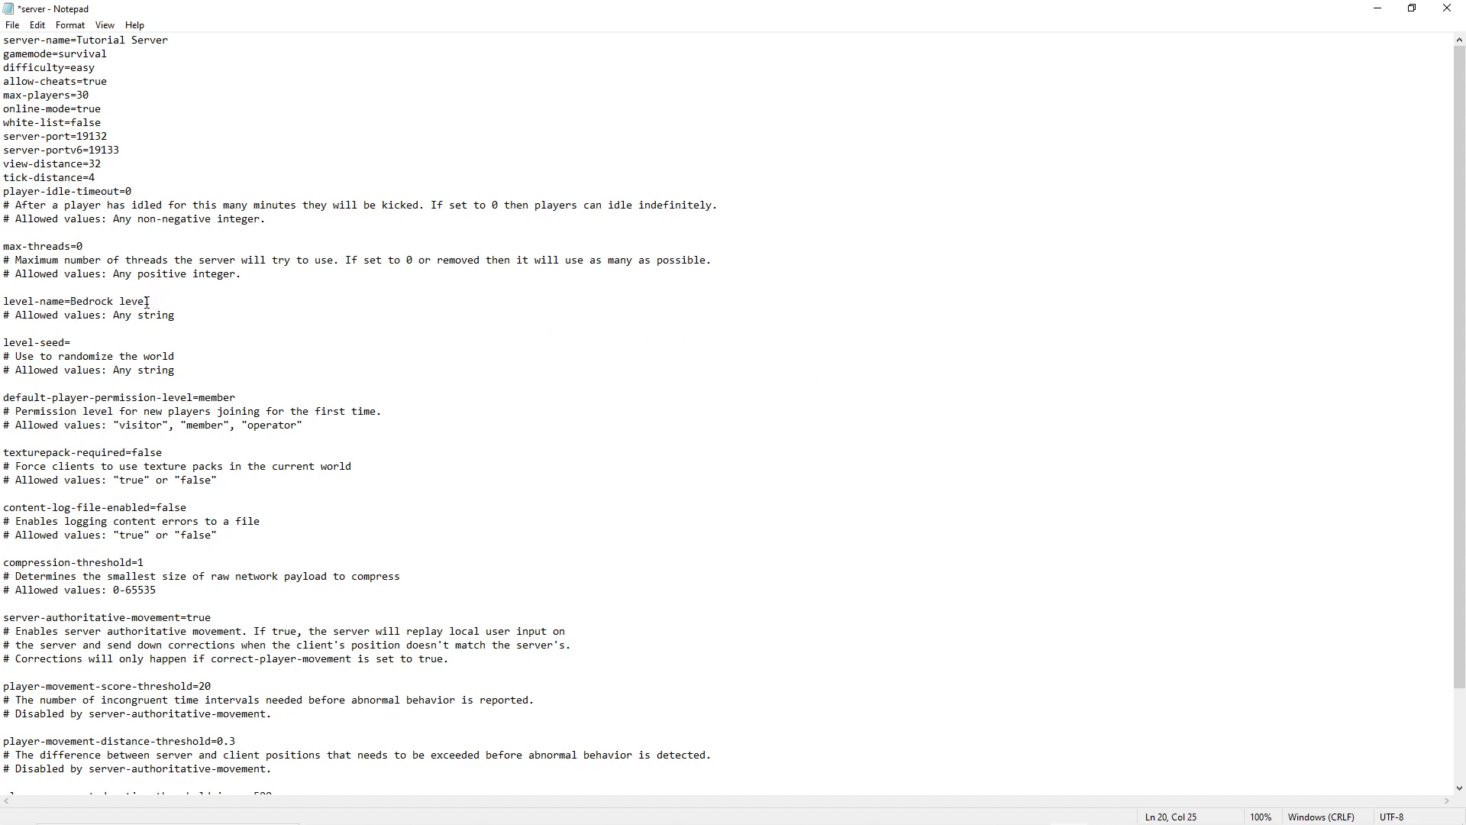
key("shift+Left")
key("shift+Left")
key("shift+Left")
left_click(170, 302)
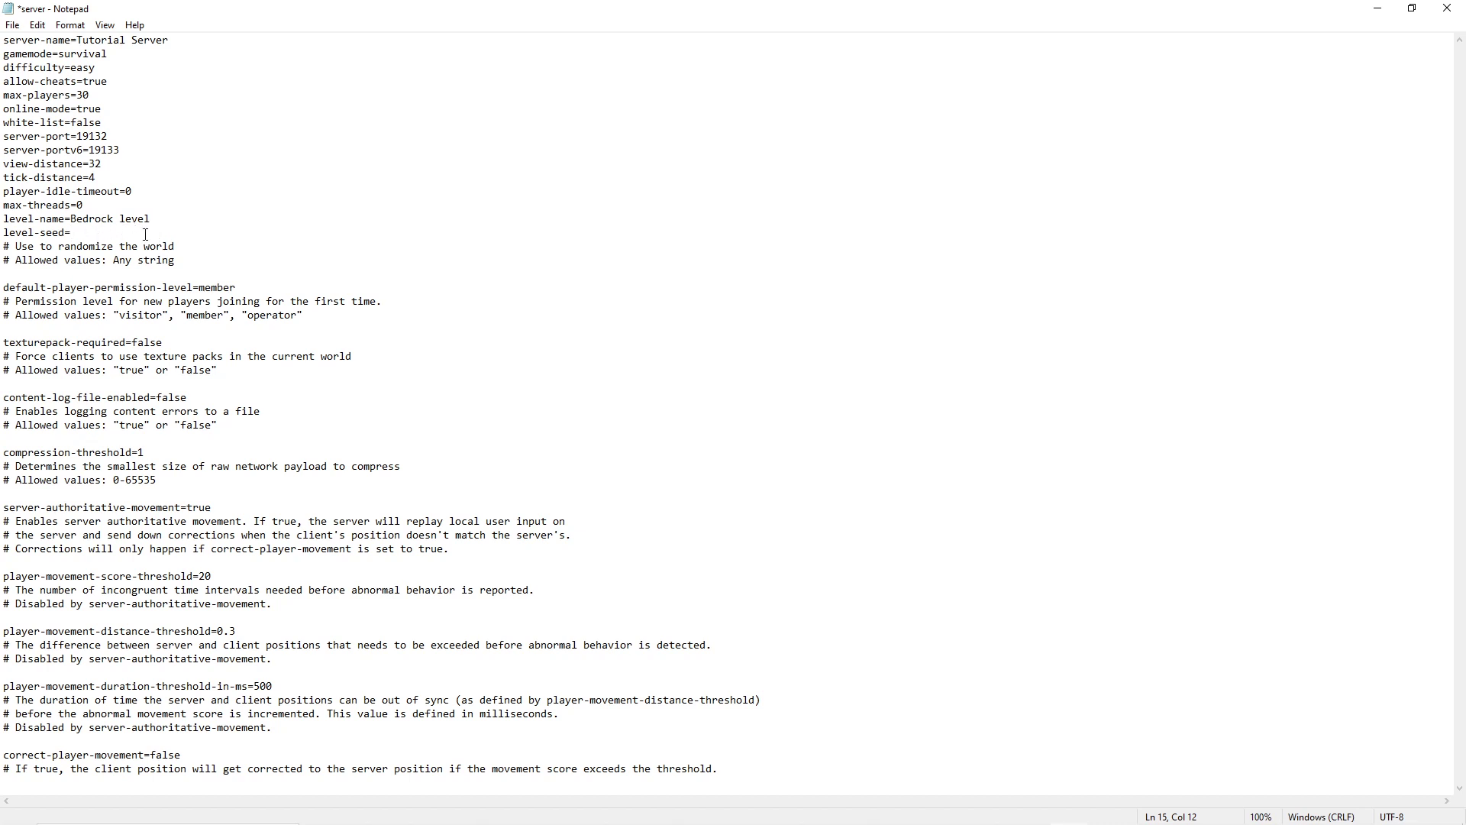
Step: Read the level-seed explanation and delete the comment and blank lines between level-seed and default-player-permission-level
left_click_drag(175, 259, 113, 259)
left_click(221, 232)
left_click(183, 259, "shift")
left_click(182, 263)
left_click(124, 232)
left_click_drag(181, 260, 4, 246)
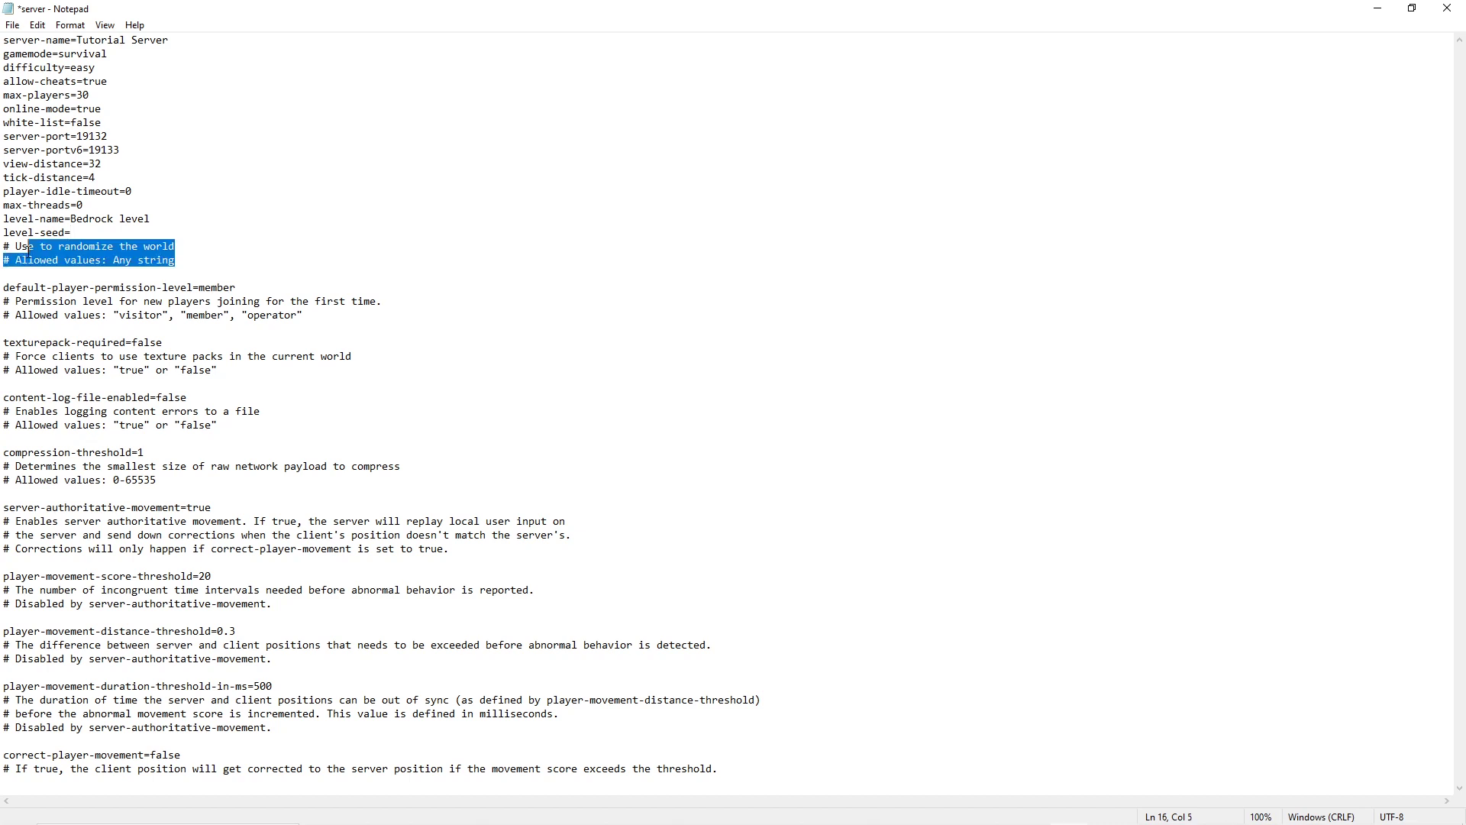
key("Delete")
key("Delete")
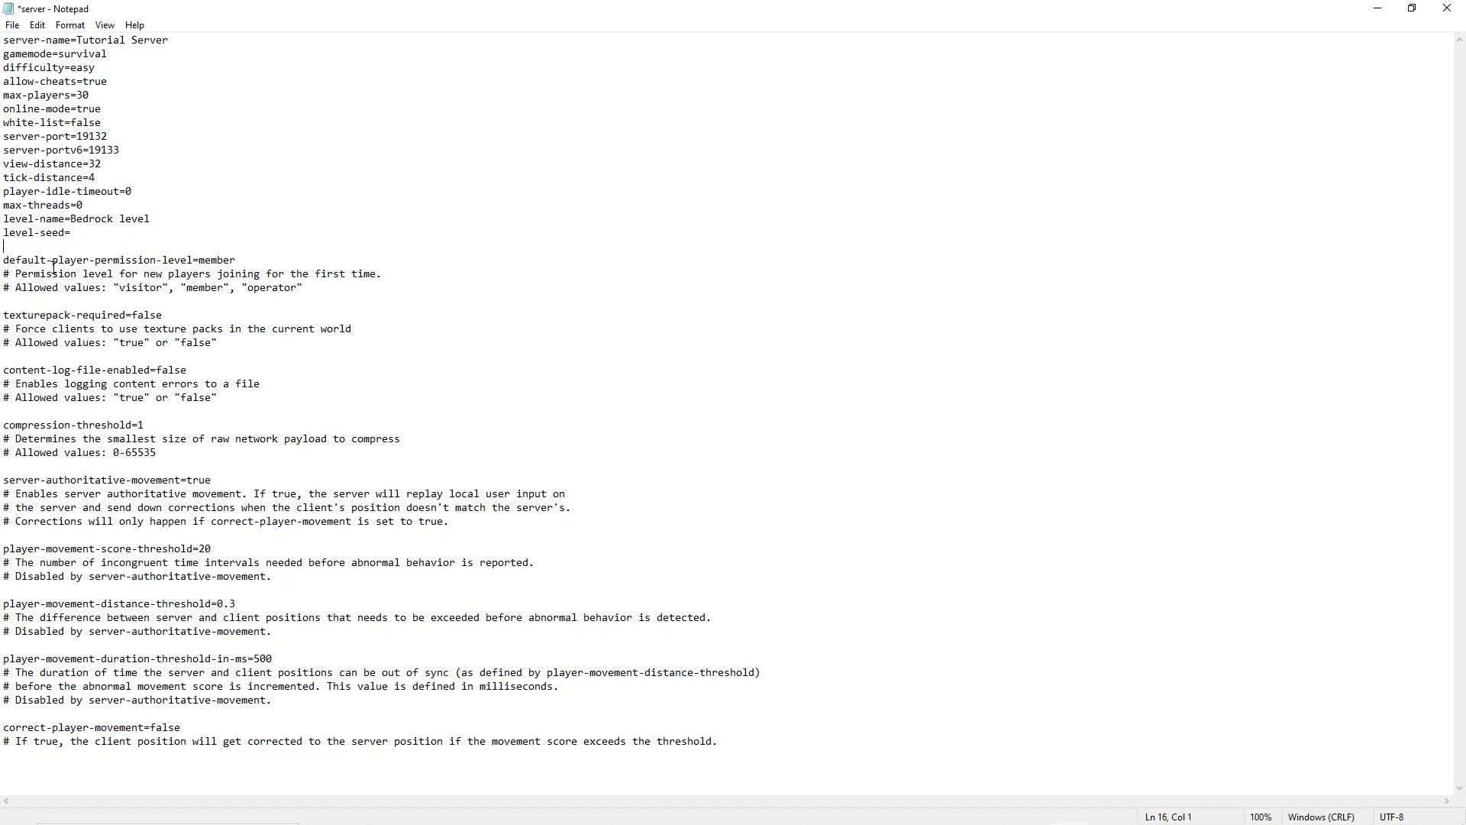
key("Down")
key("BackSpace")
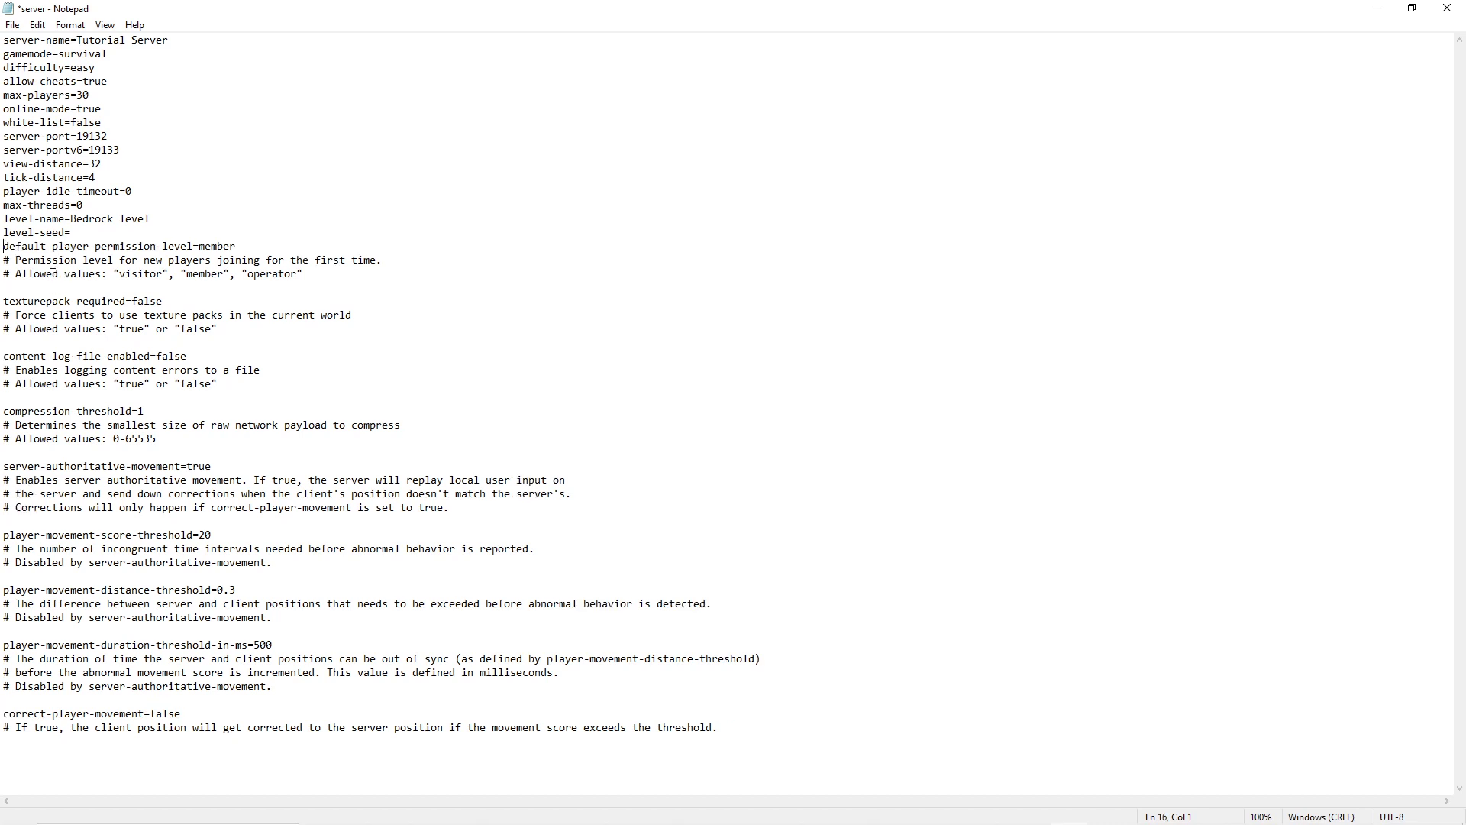
Step: Examine the default-player-permission-level setting and its allowed values
left_click_drag(9, 244, 126, 246)
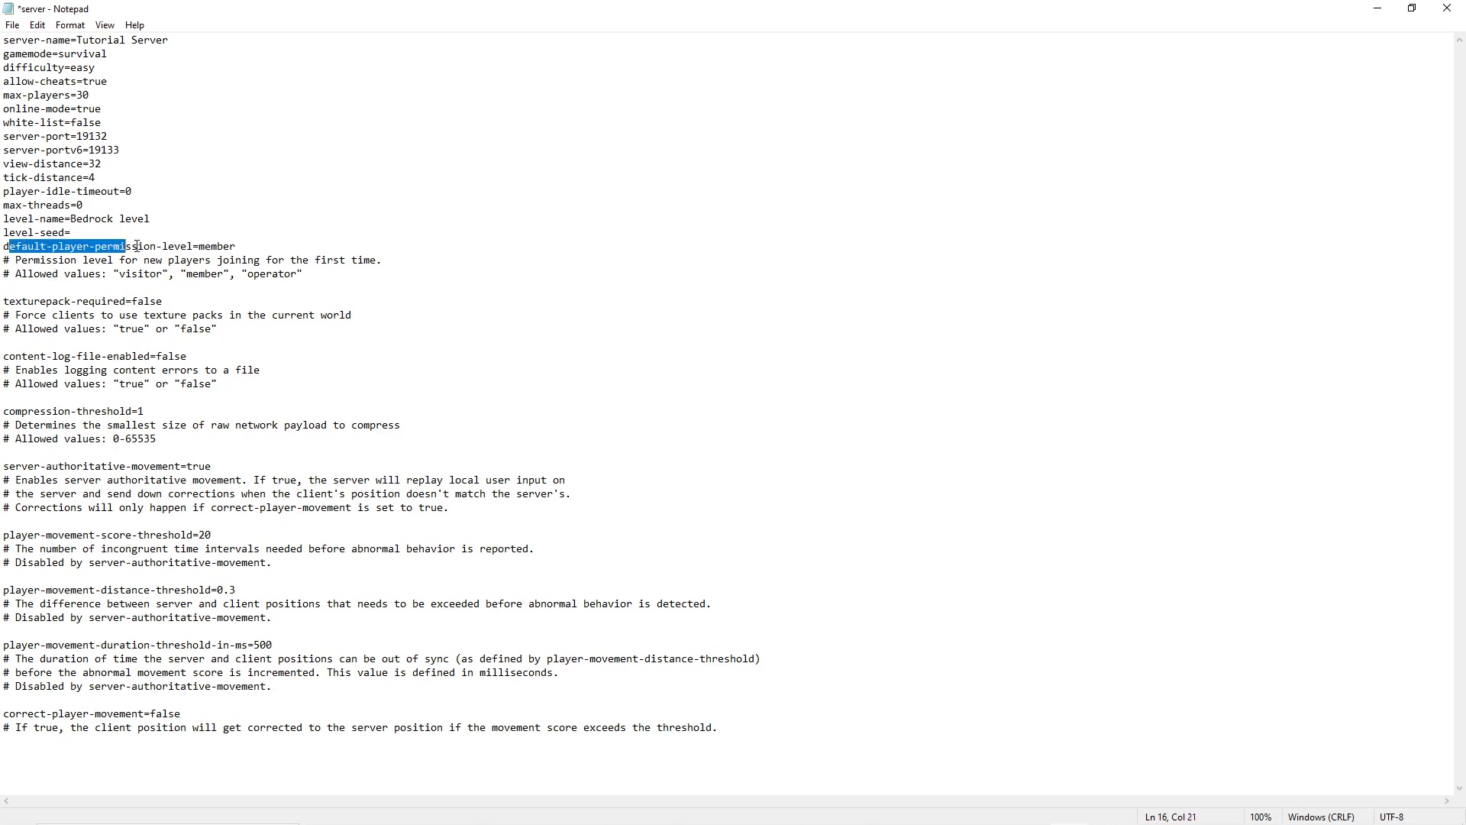
left_click(232, 246)
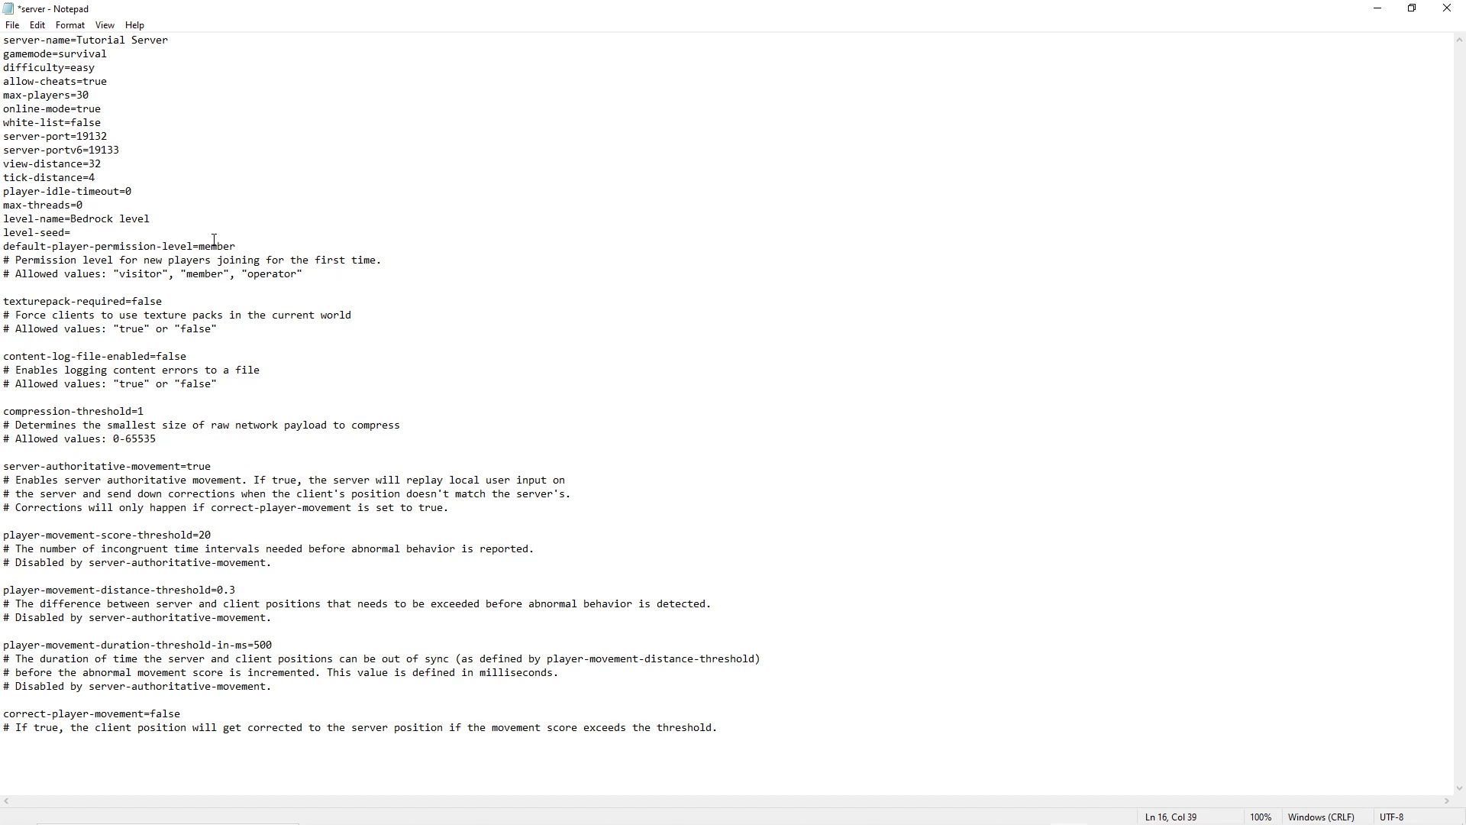
left_click_drag(199, 245, 229, 231)
left_click(237, 246)
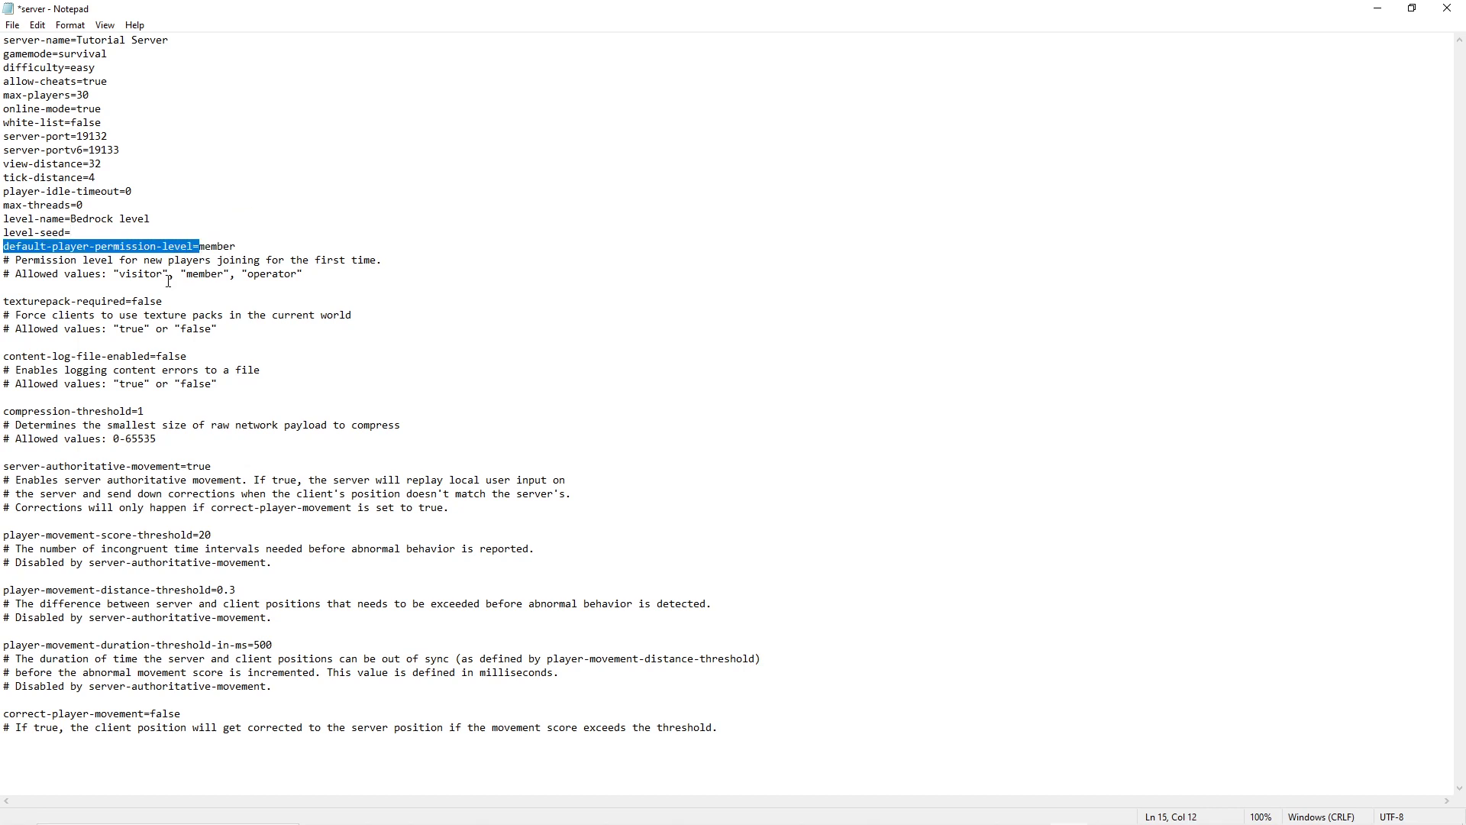
left_click_drag(240, 249, 120, 273)
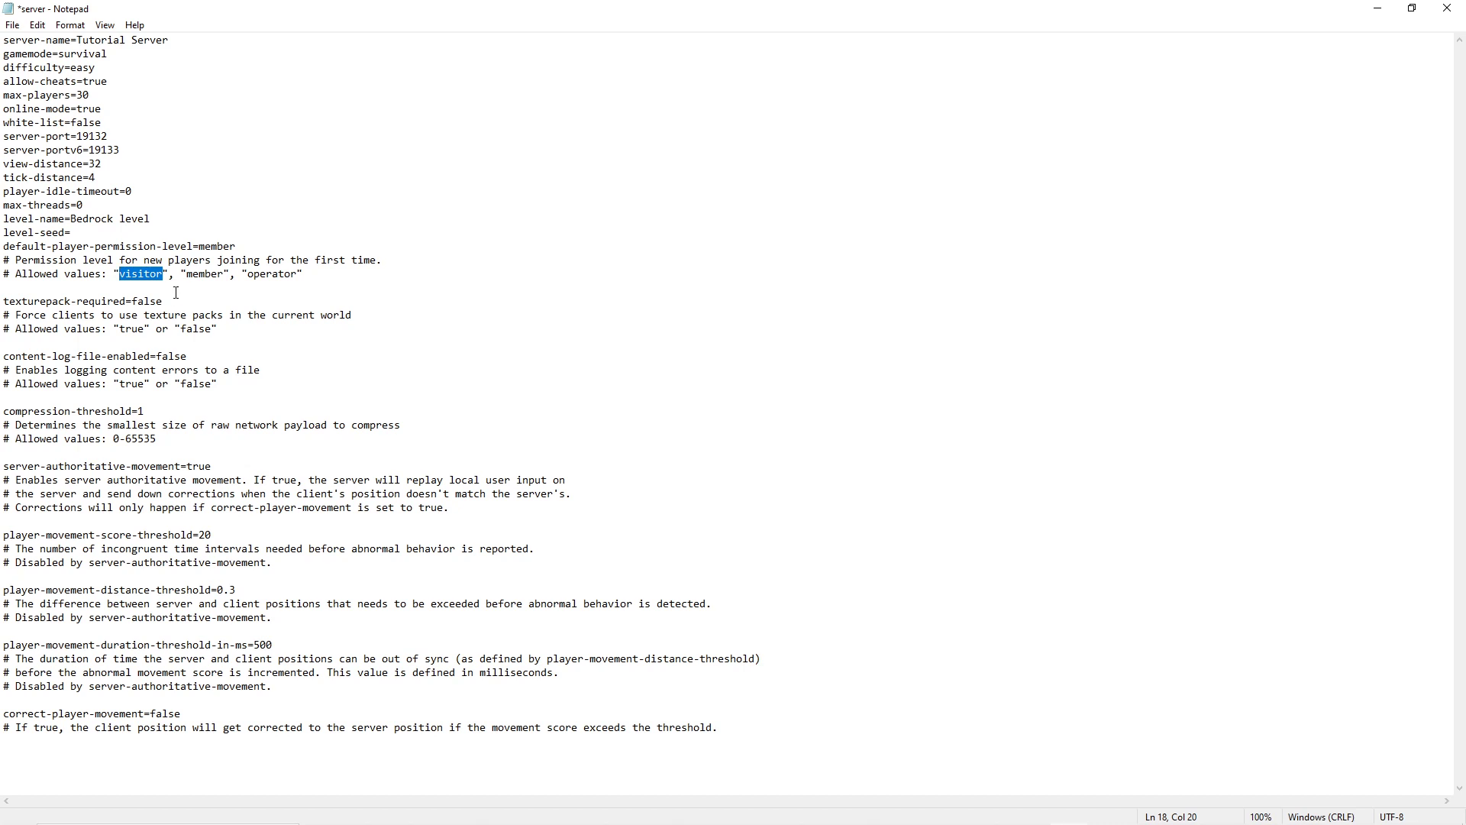
left_click_drag(247, 274, 297, 273)
right_click(297, 273)
left_click(275, 294)
Step: Delete the comment and blank lines between default-player-permission-level and texturepack-required
left_click(10, 302)
key("shift+Up")
key("shift+Up")
key("shift+Up")
key("Delete")
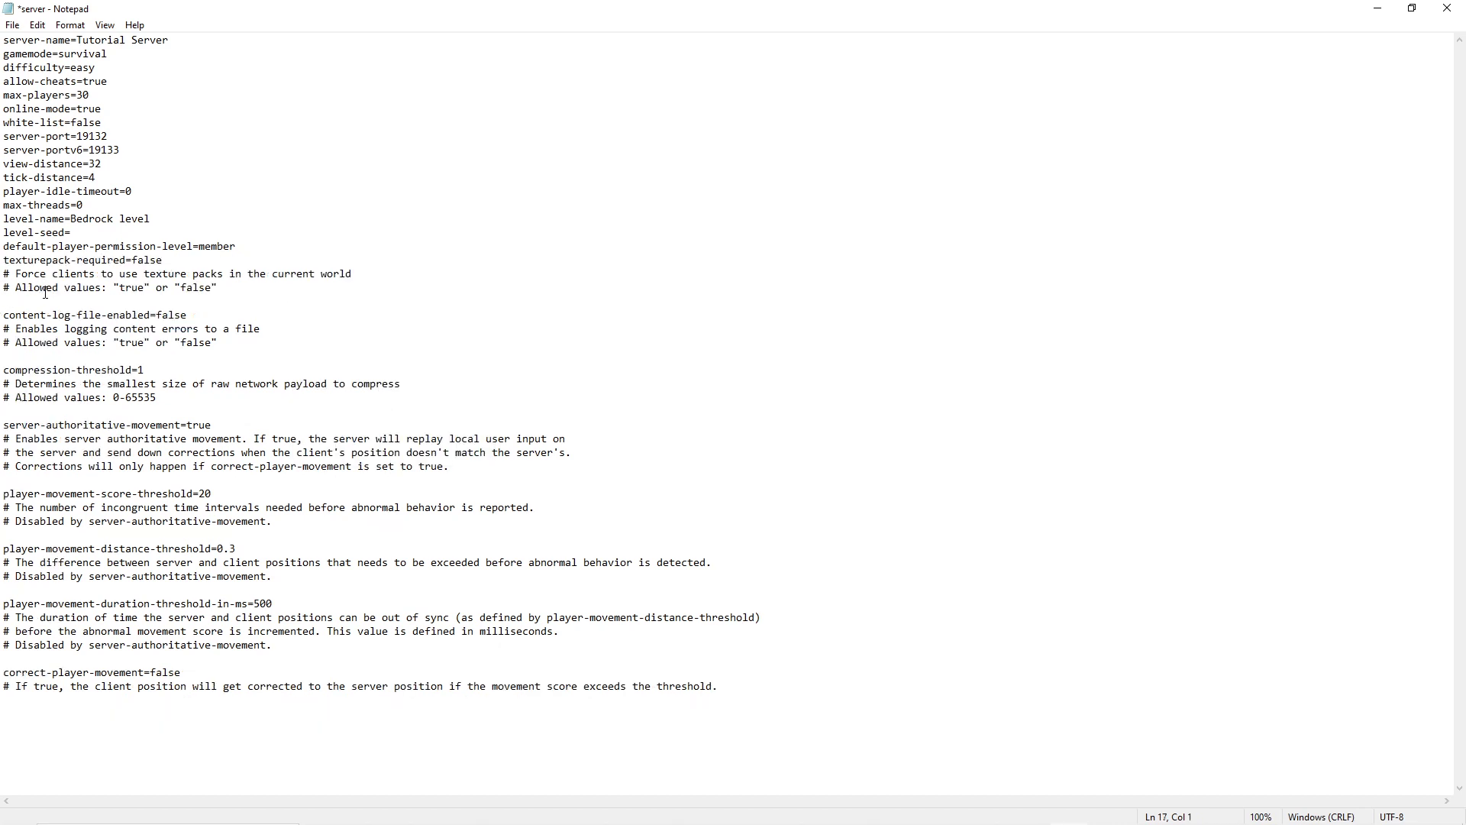
Step: Check the texturepack-required value and delete the comment and blank lines between it and content-log-file-enabled
left_click_drag(164, 260, 130, 258)
right_click(129, 258)
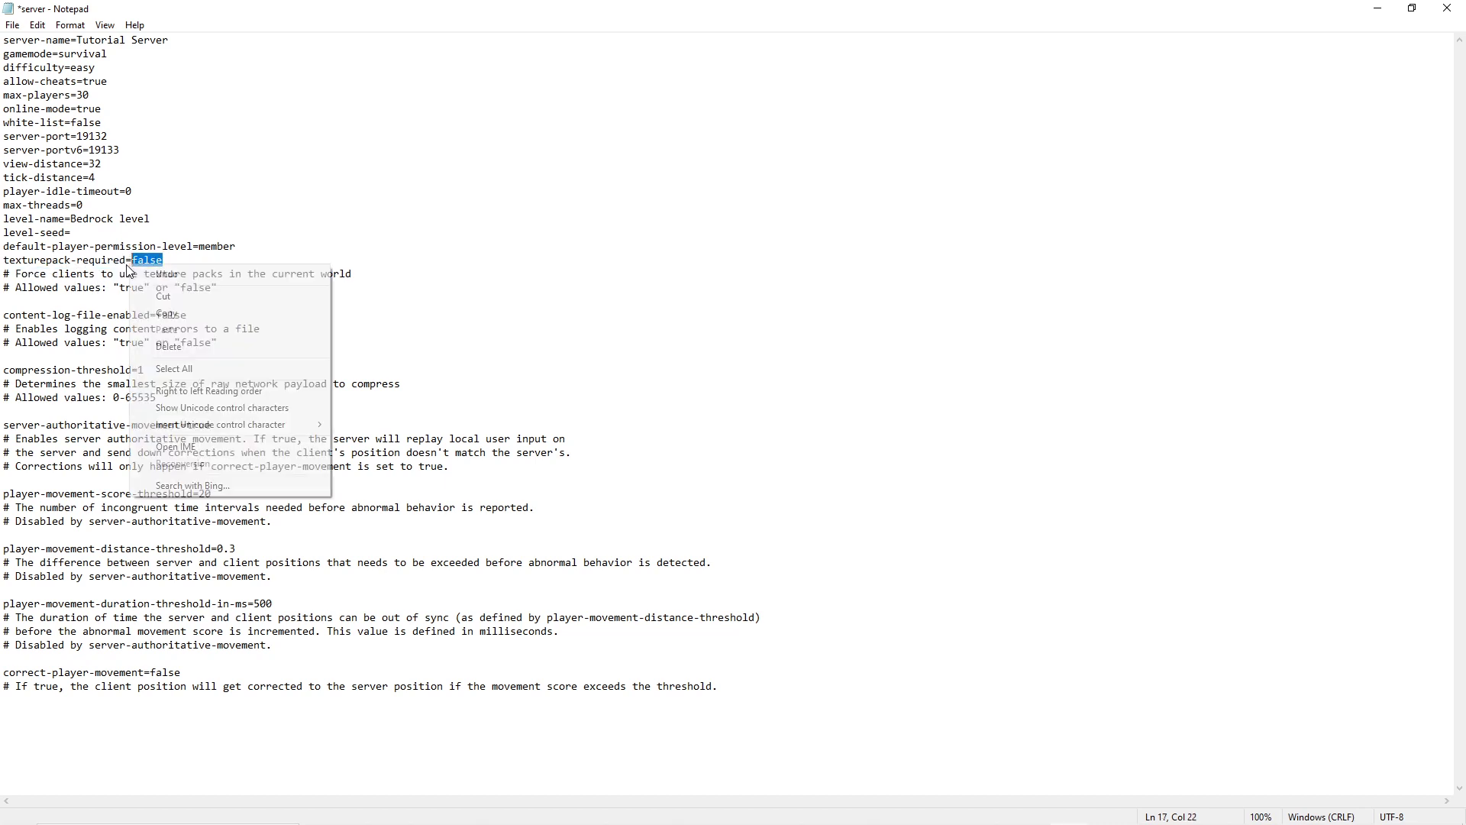
left_click(194, 257)
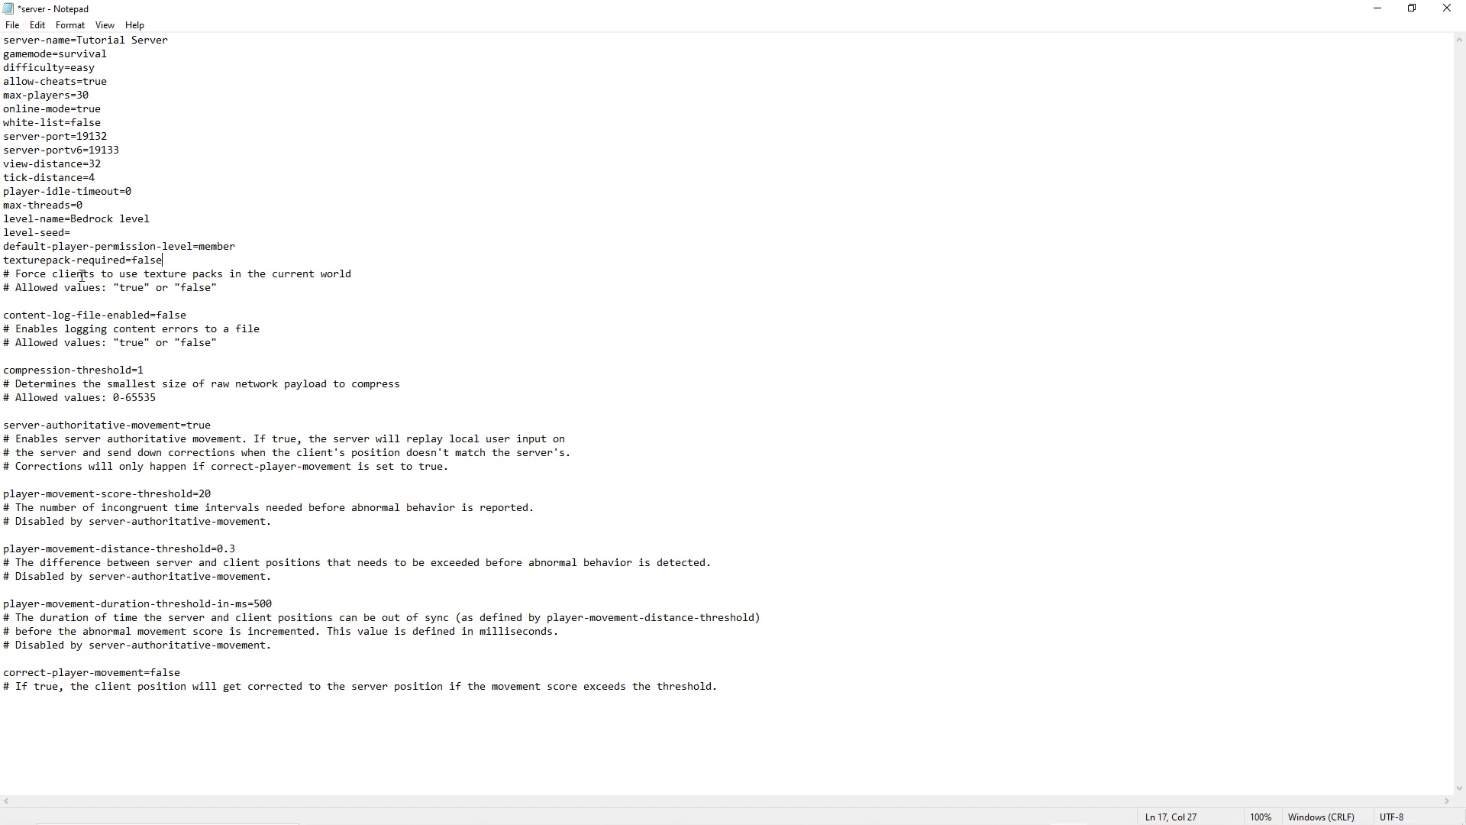
left_click_drag(138, 261, 168, 264)
left_click(182, 264)
key("shift+Down")
key("shift+Down")
key("shift+Down")
key("Delete")
Step: Review the content-log-file-enabled setting and delete the comment and blank lines between it and compression-threshold
left_click_drag(3, 273, 72, 274)
left_click_drag(145, 274, 191, 275)
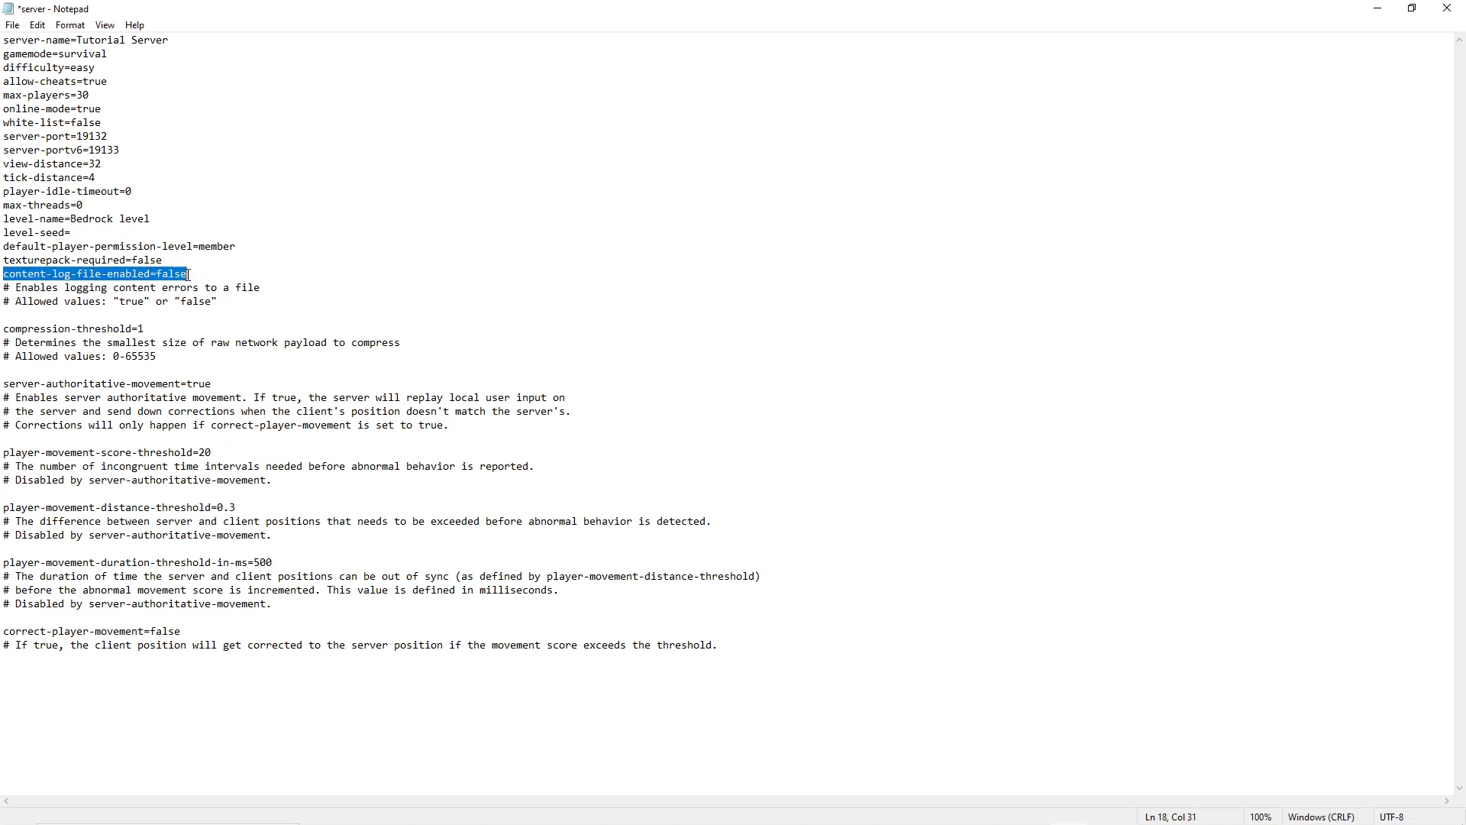
left_click(192, 275)
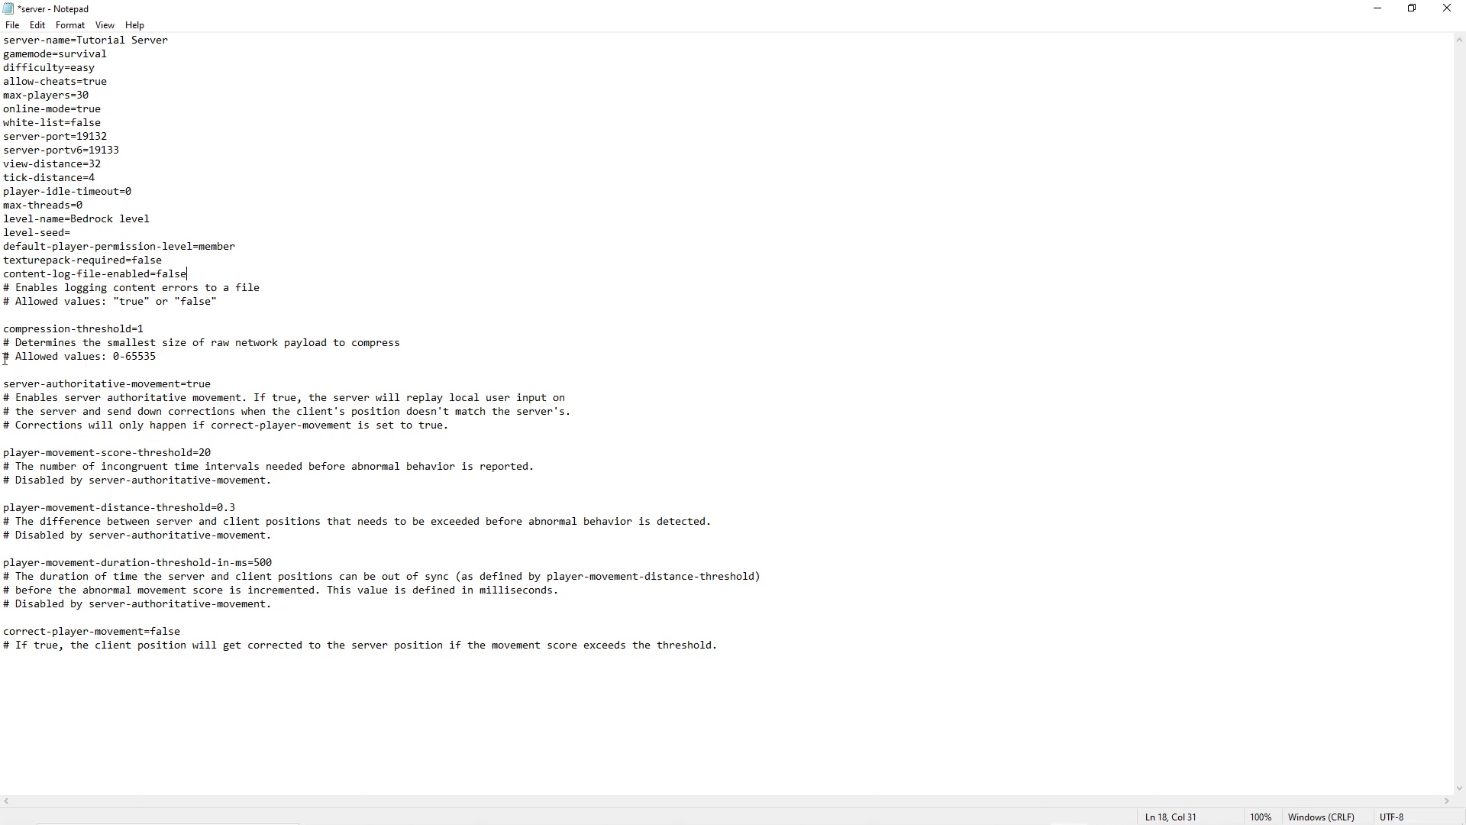
mouse_move(197, 274)
left_mouse_down()
mouse_move(161, 276)
mouse_move(189, 270)
left_mouse_up()
left_click_drag(233, 303, 10, 290)
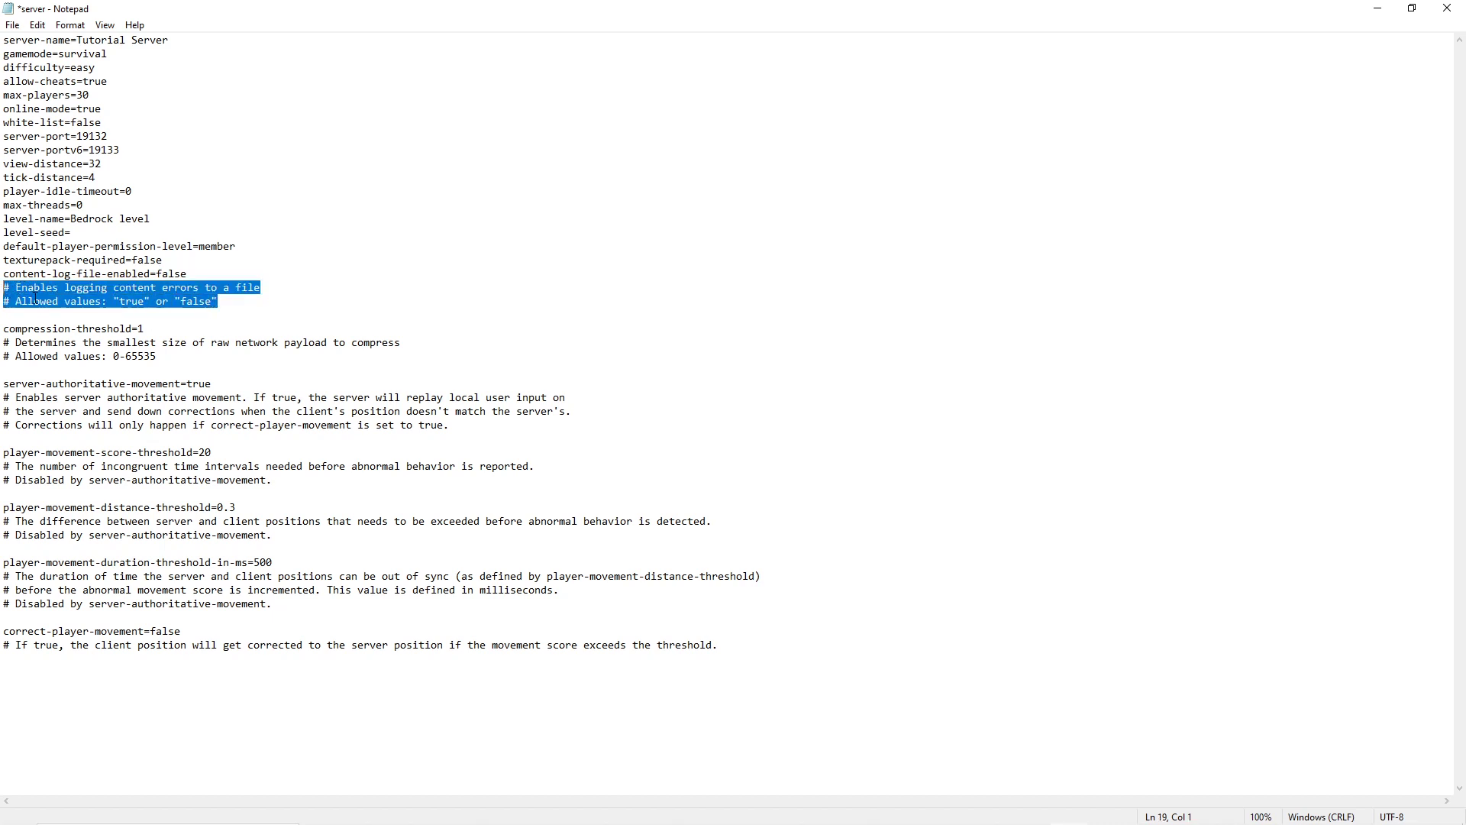
key("BackSpace")
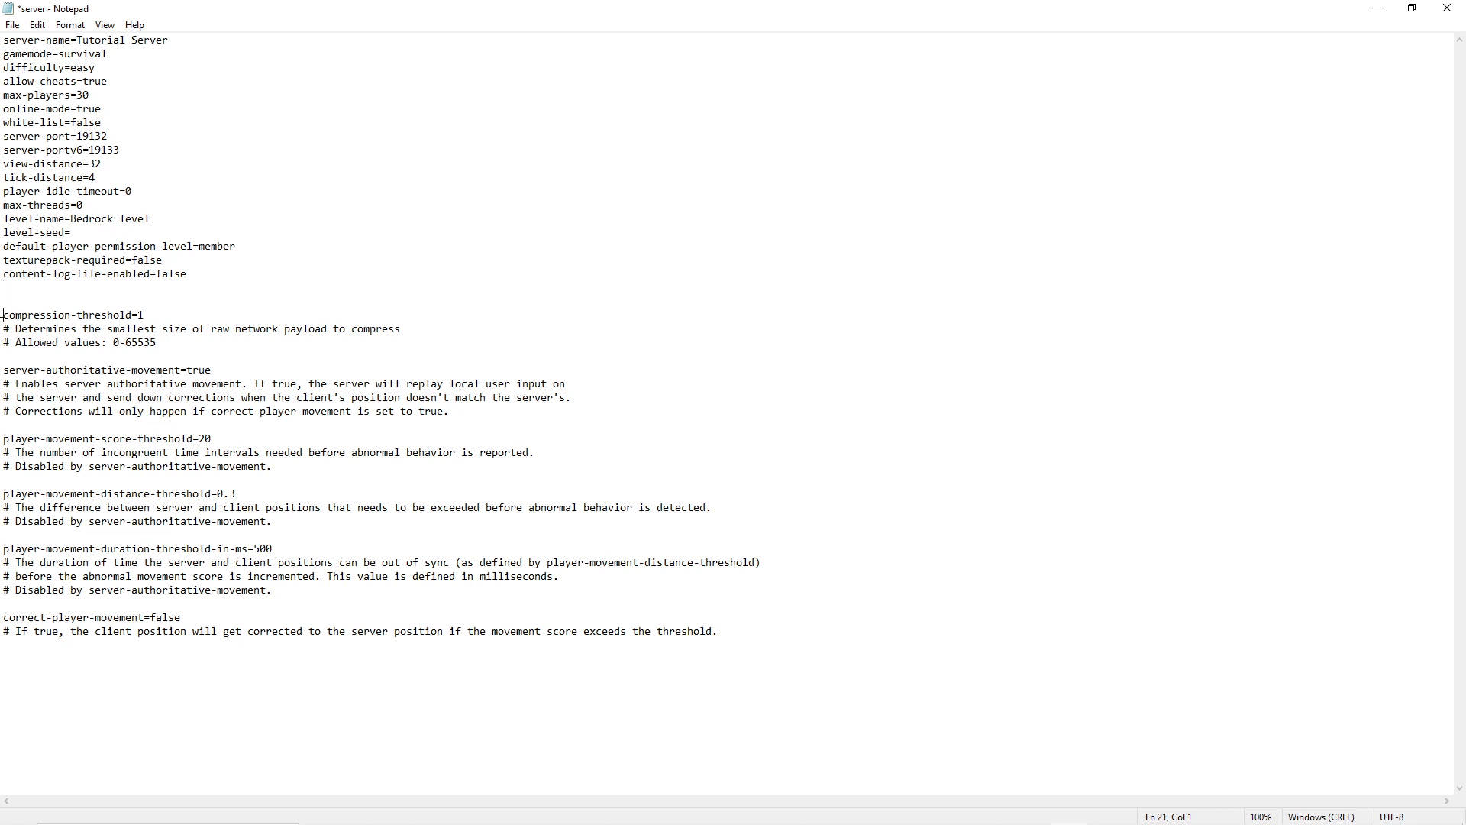
key("BackSpace")
key("BackSpace")
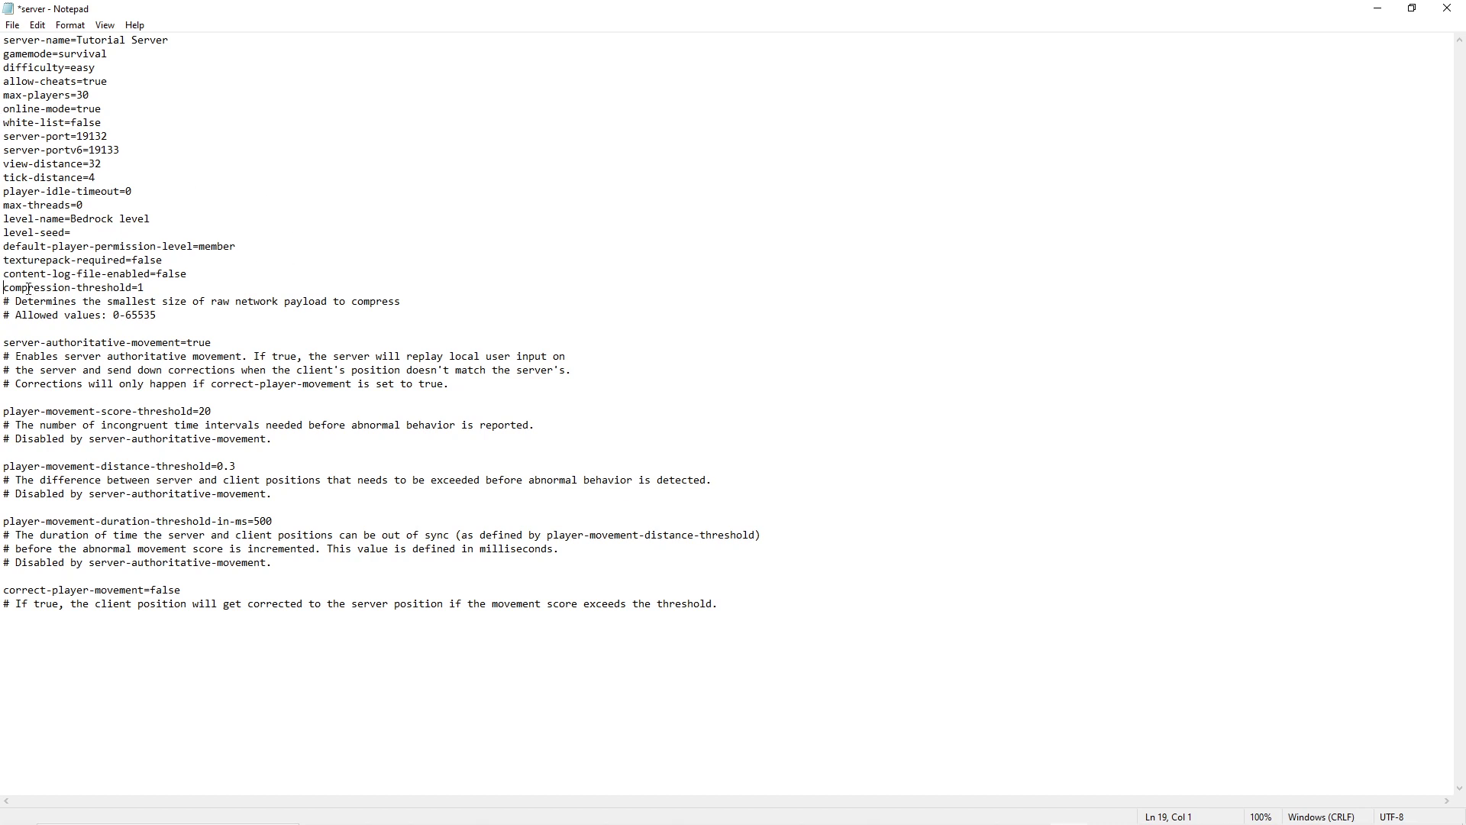
Step: Delete the two comment lines below compression-threshold
left_click_drag(28, 288, 288, 311)
left_click(273, 315)
left_click_drag(157, 315, 3, 302)
key("BackSpace")
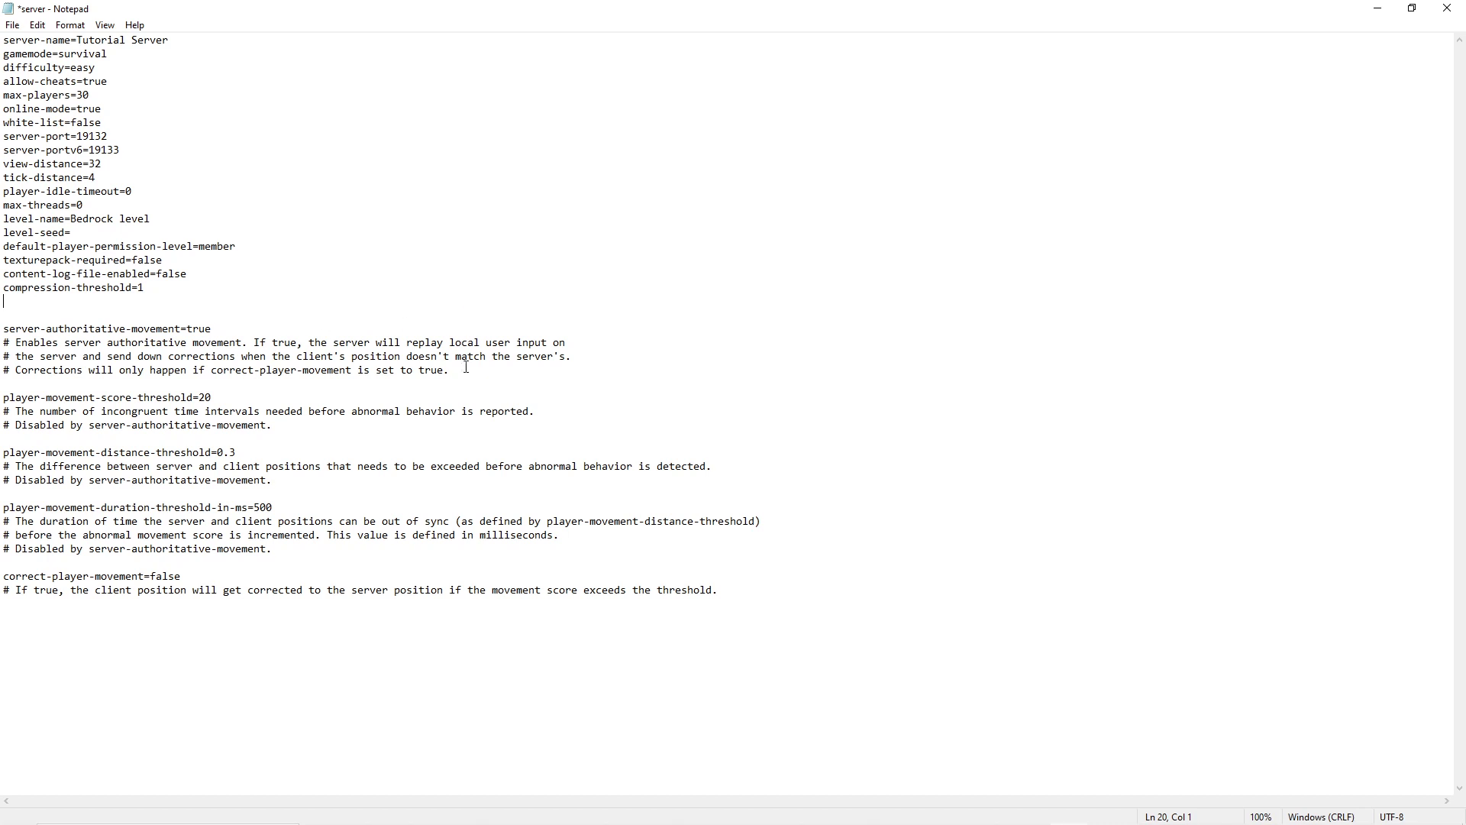
Step: Delete the three comment lines below server-authoritative-movement and close up the gap they leave
left_click_drag(450, 370, 320, 370)
left_click(226, 383)
left_click_drag(451, 373, 6, 343)
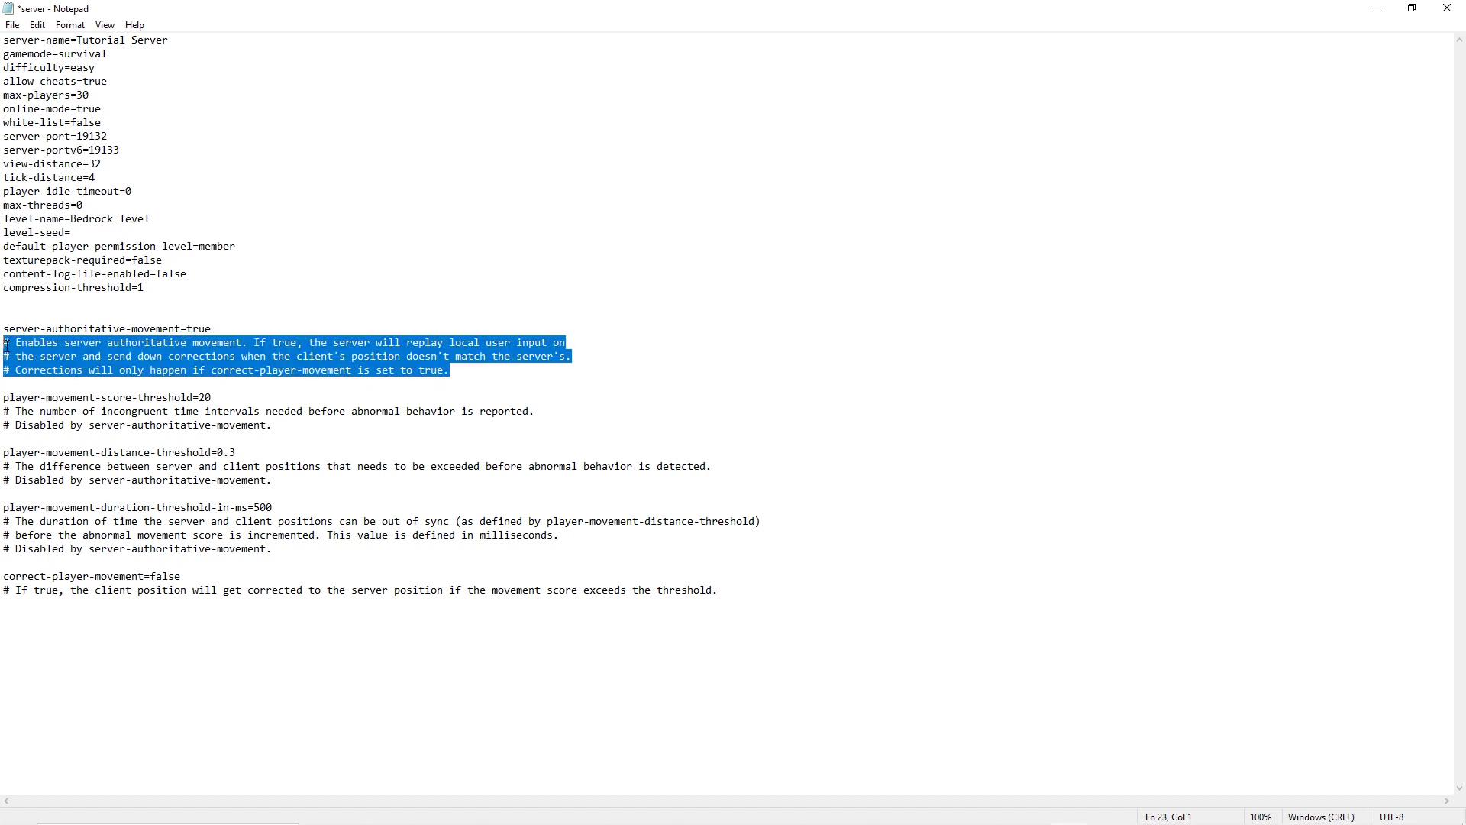
key("Delete")
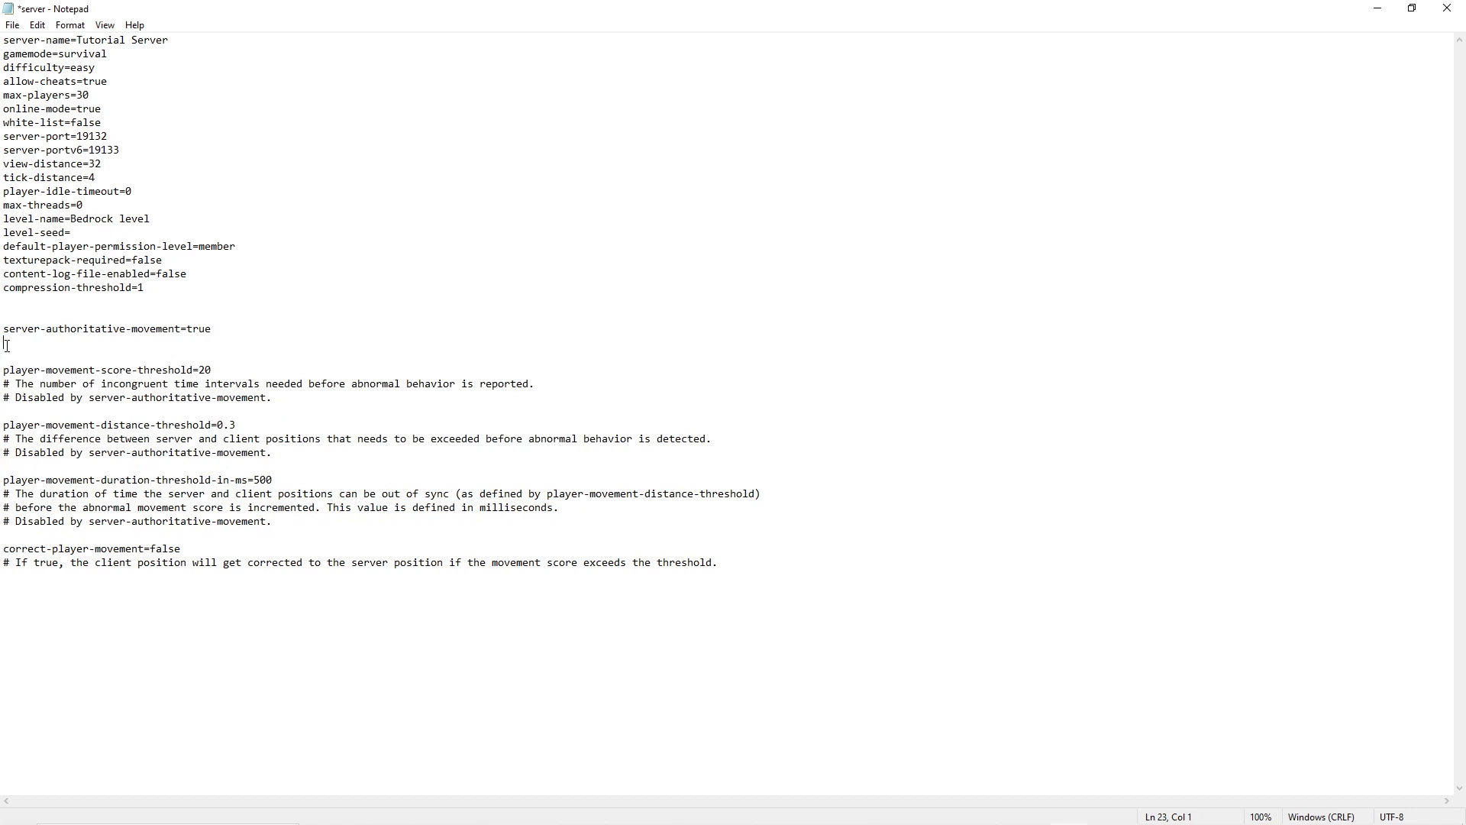
key("BackSpace")
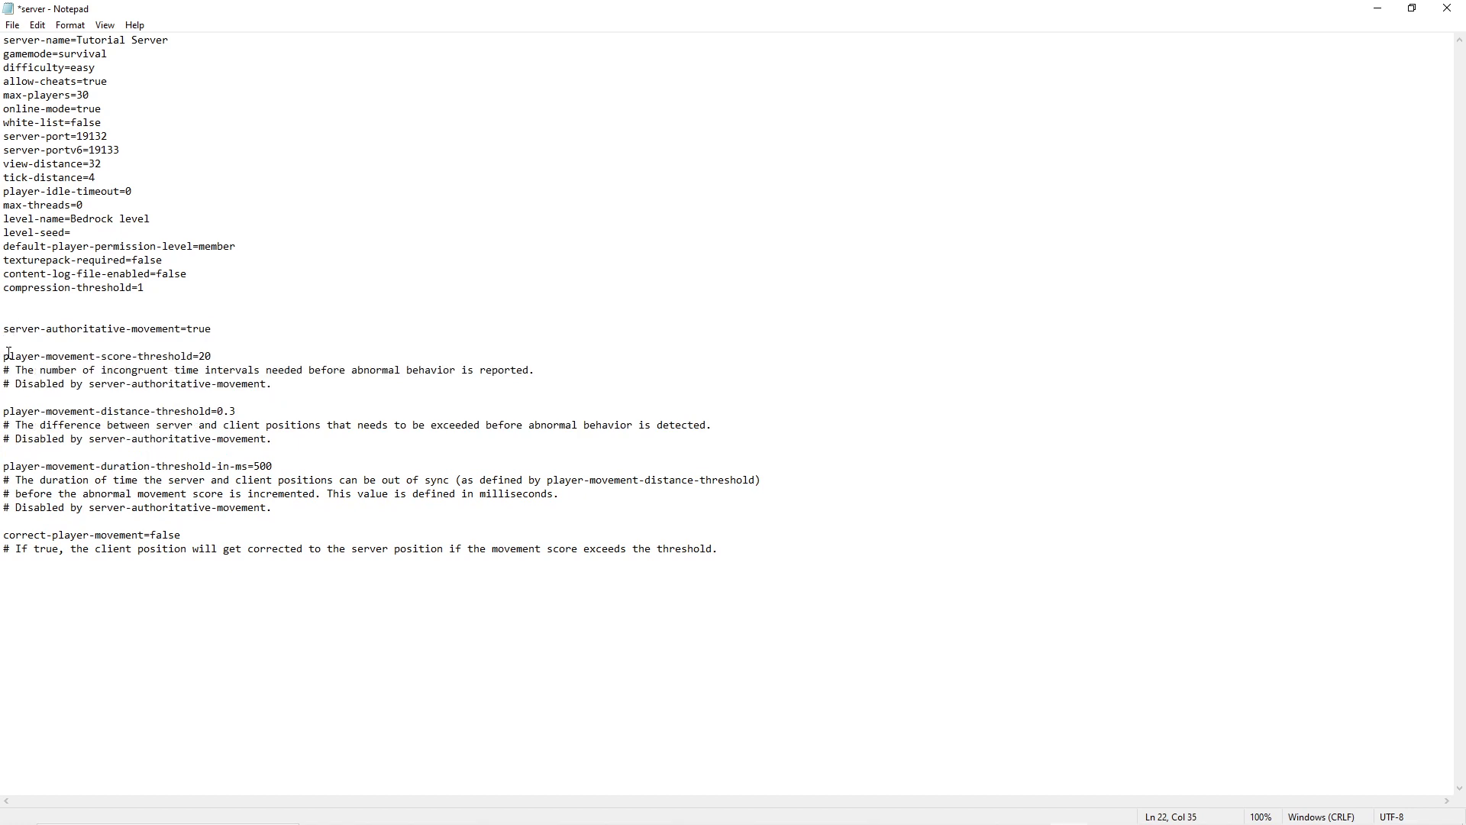
Step: Remove the blank lines directly above and below the server-authoritative-movement setting
left_click(9, 355)
key("BackSpace")
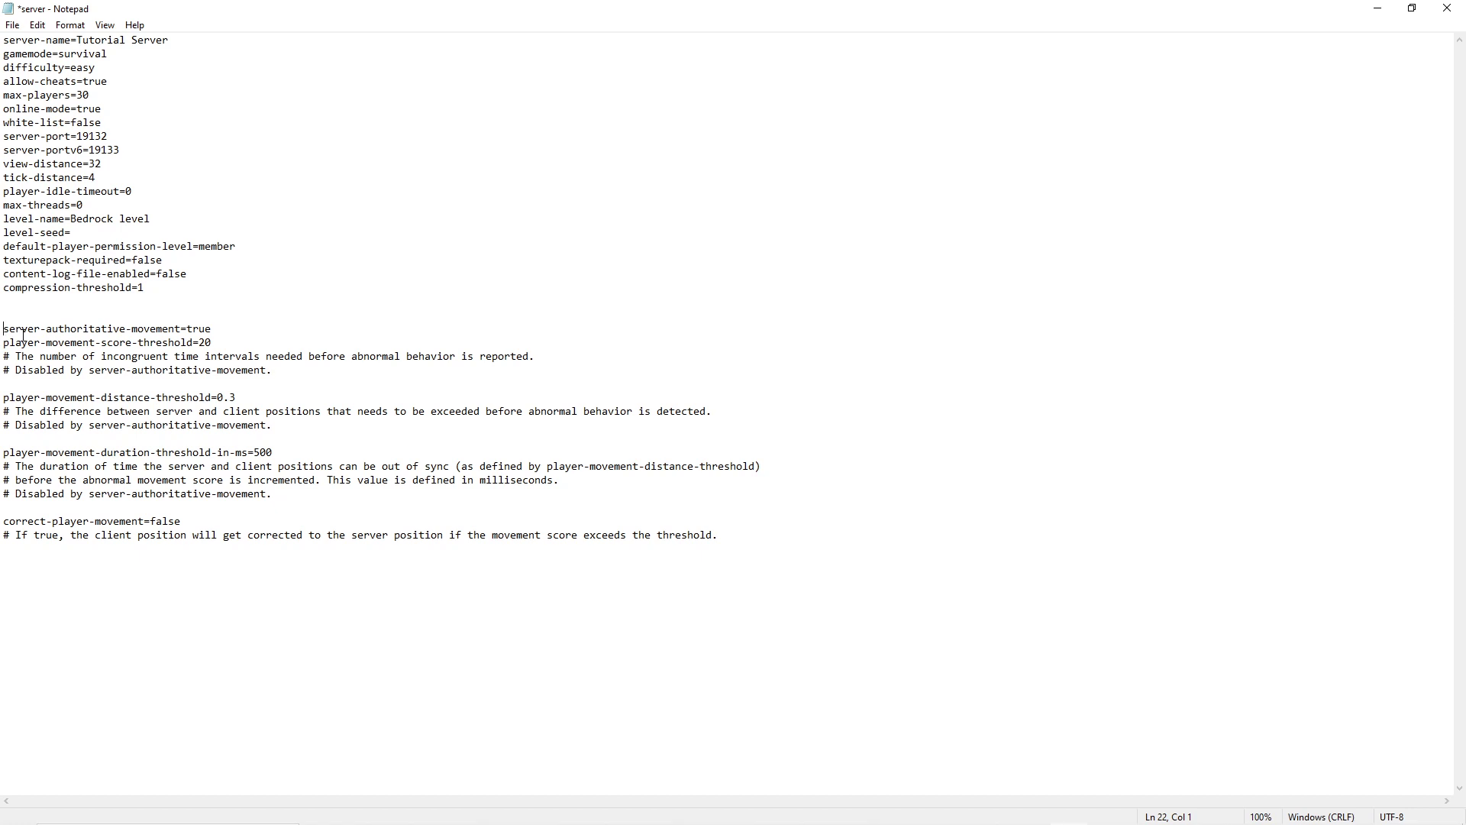
key("BackSpace")
key("BackSpace")
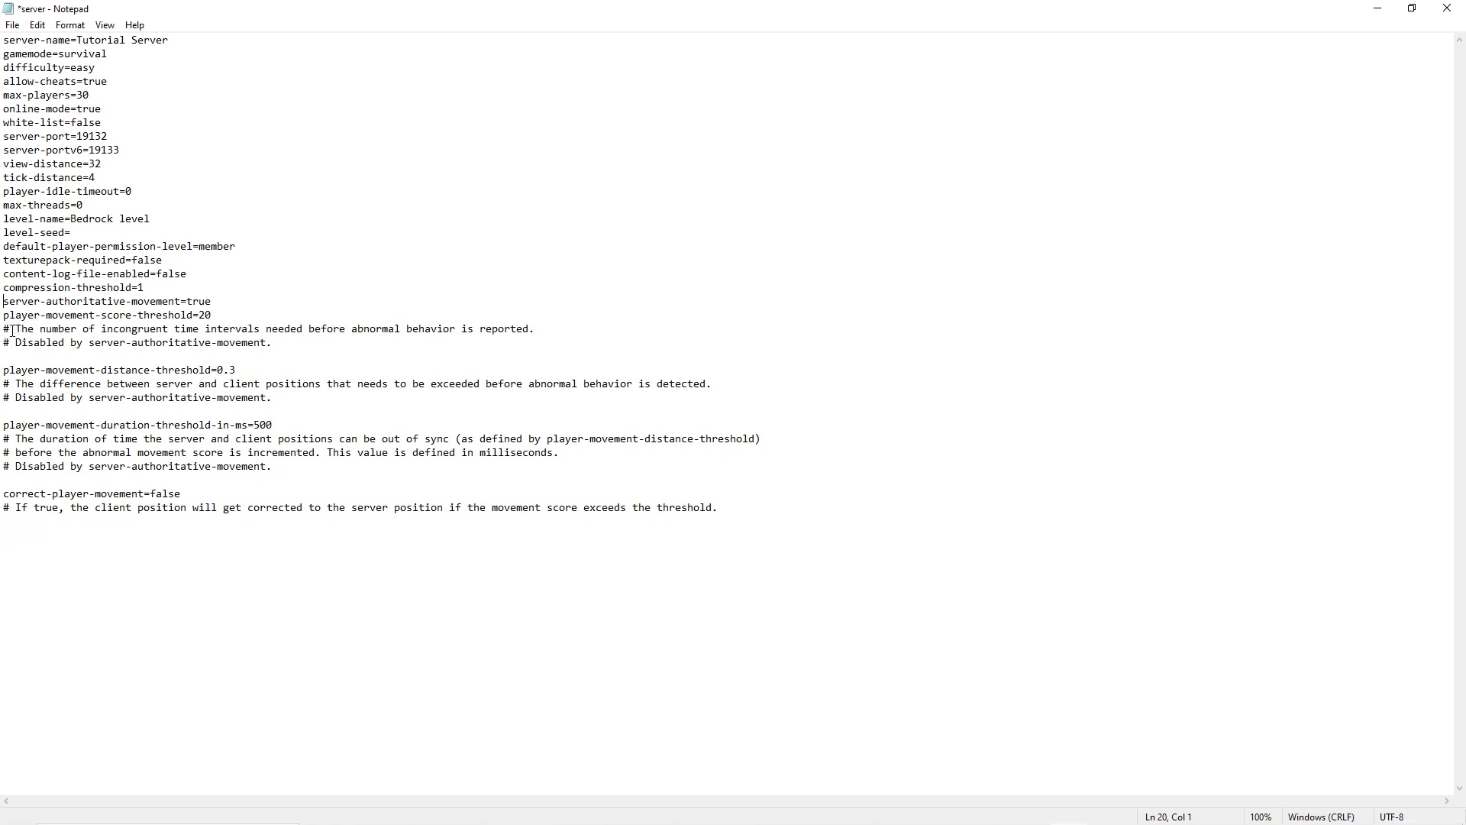
Step: Delete the comment and blank lines between player-movement-score-threshold and player-movement-distance-threshold
left_click_drag(3, 331, 272, 343)
key("Return")
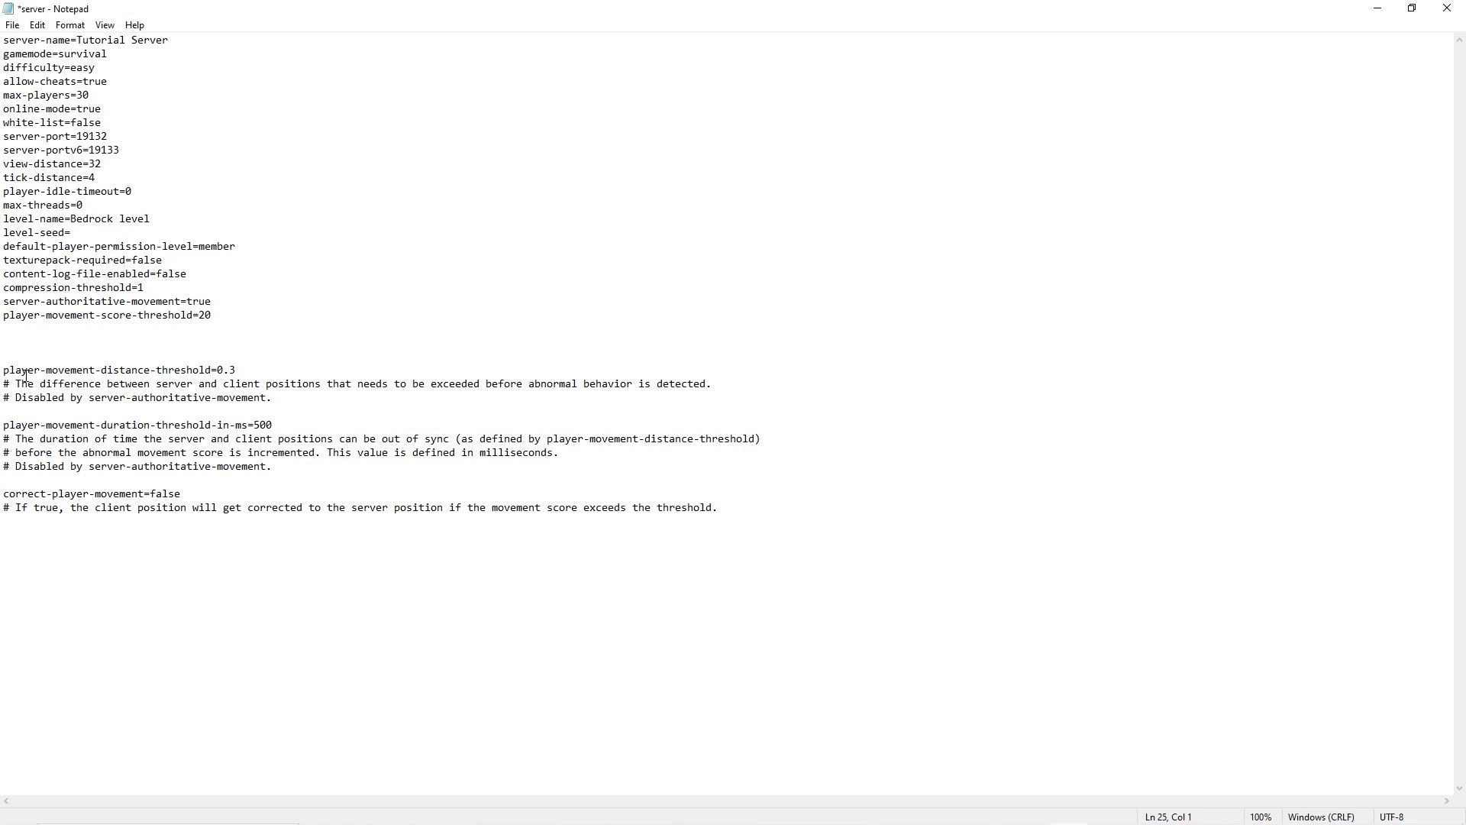
key("BackSpace")
key("BackSpace")
key("BackSpace")
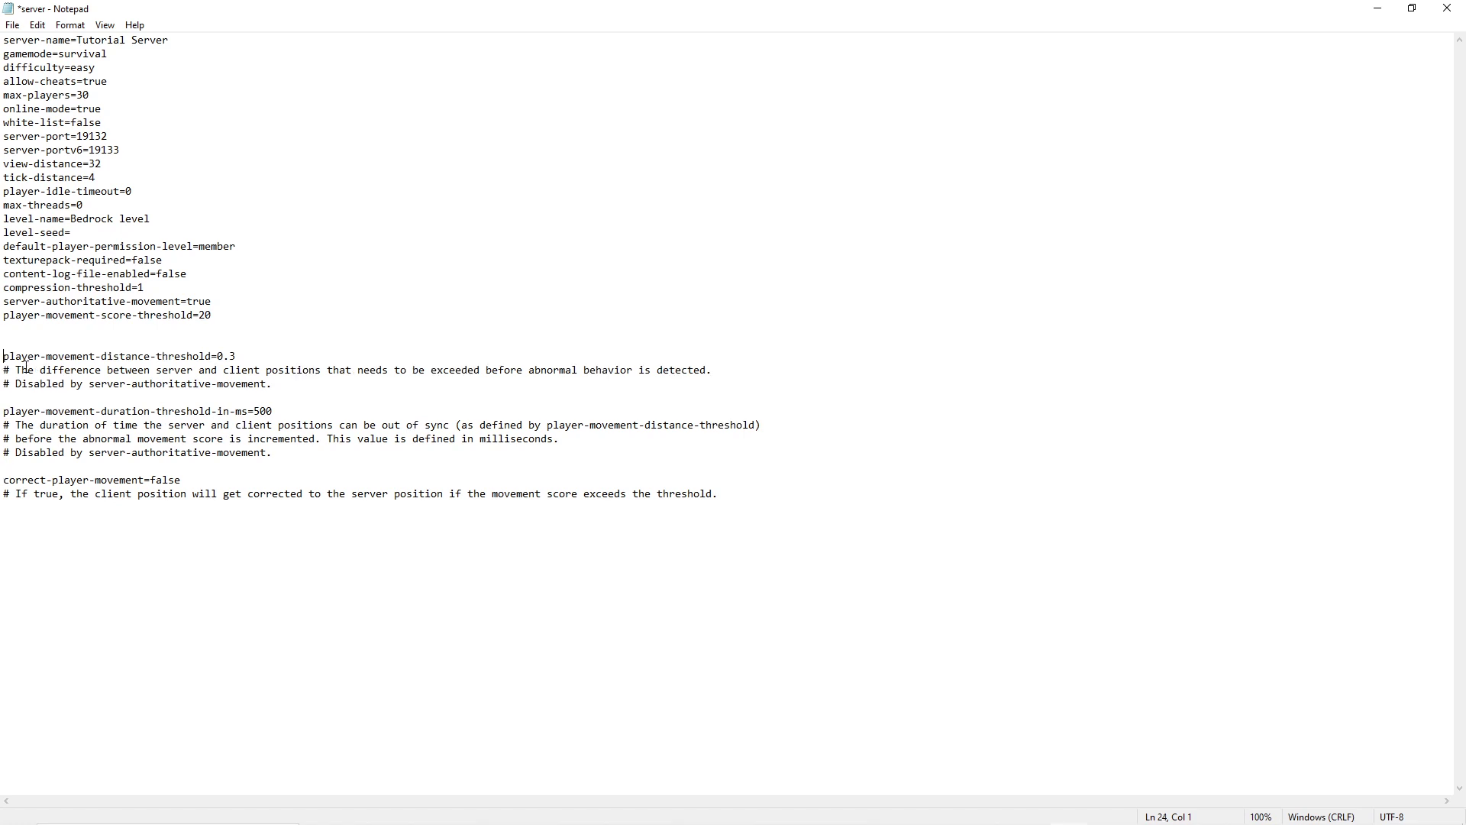
key("BackSpace")
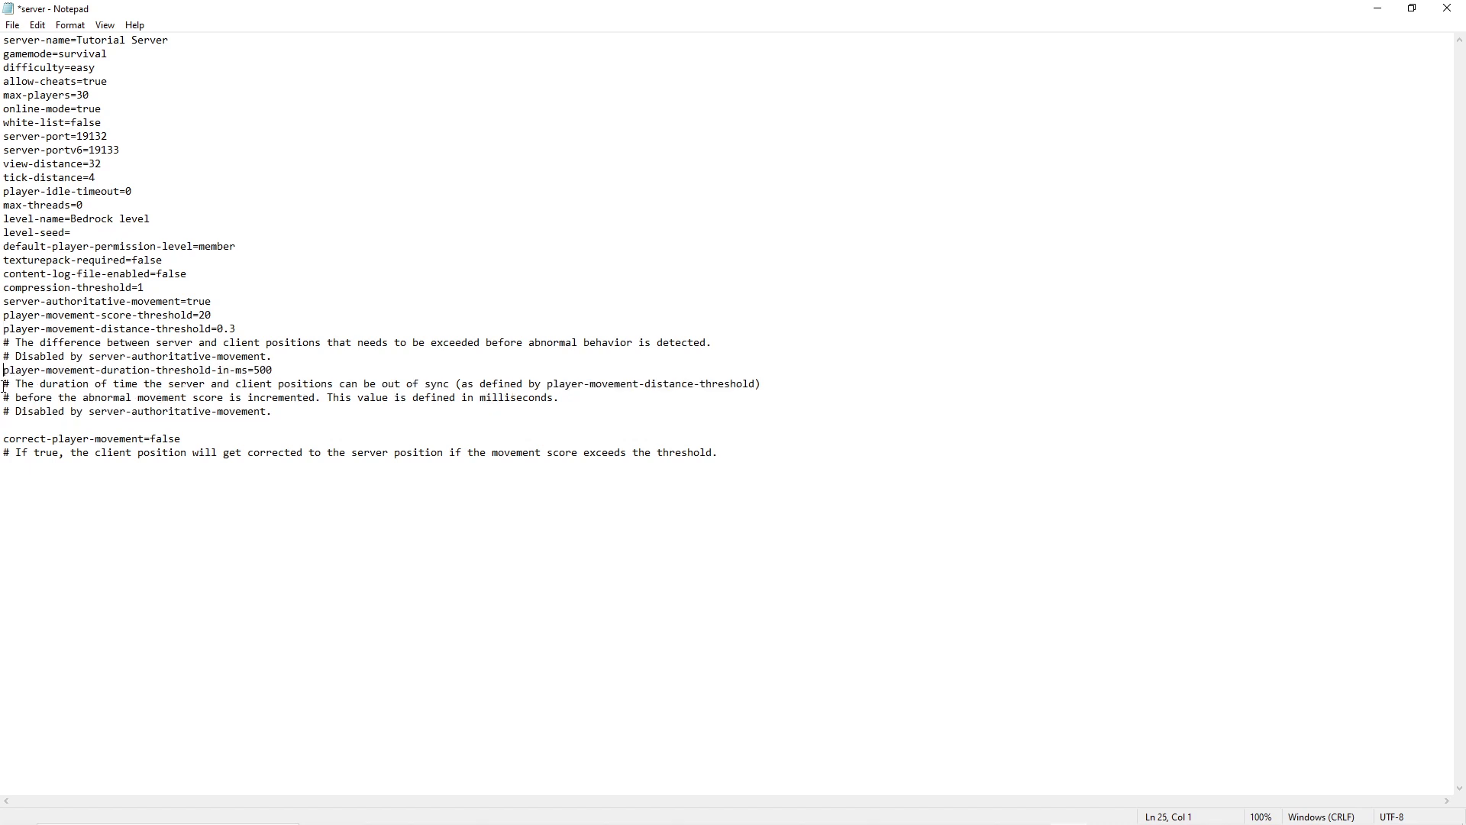
Step: Delete the remaining comment and blank lines between player-movement-distance-threshold and correct-player-movement
left_click_drag(3, 345, 302, 357)
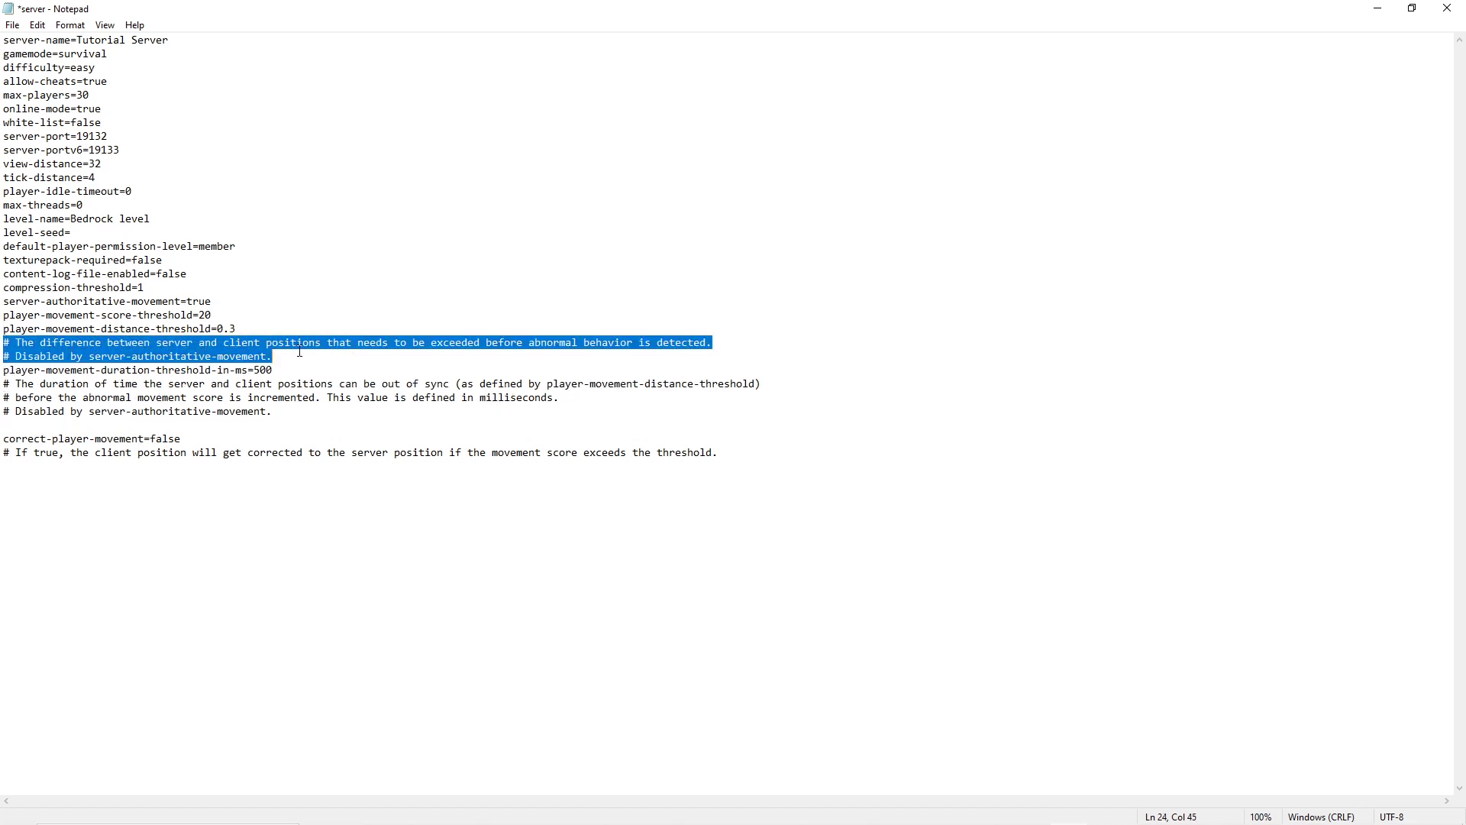
left_click(310, 358)
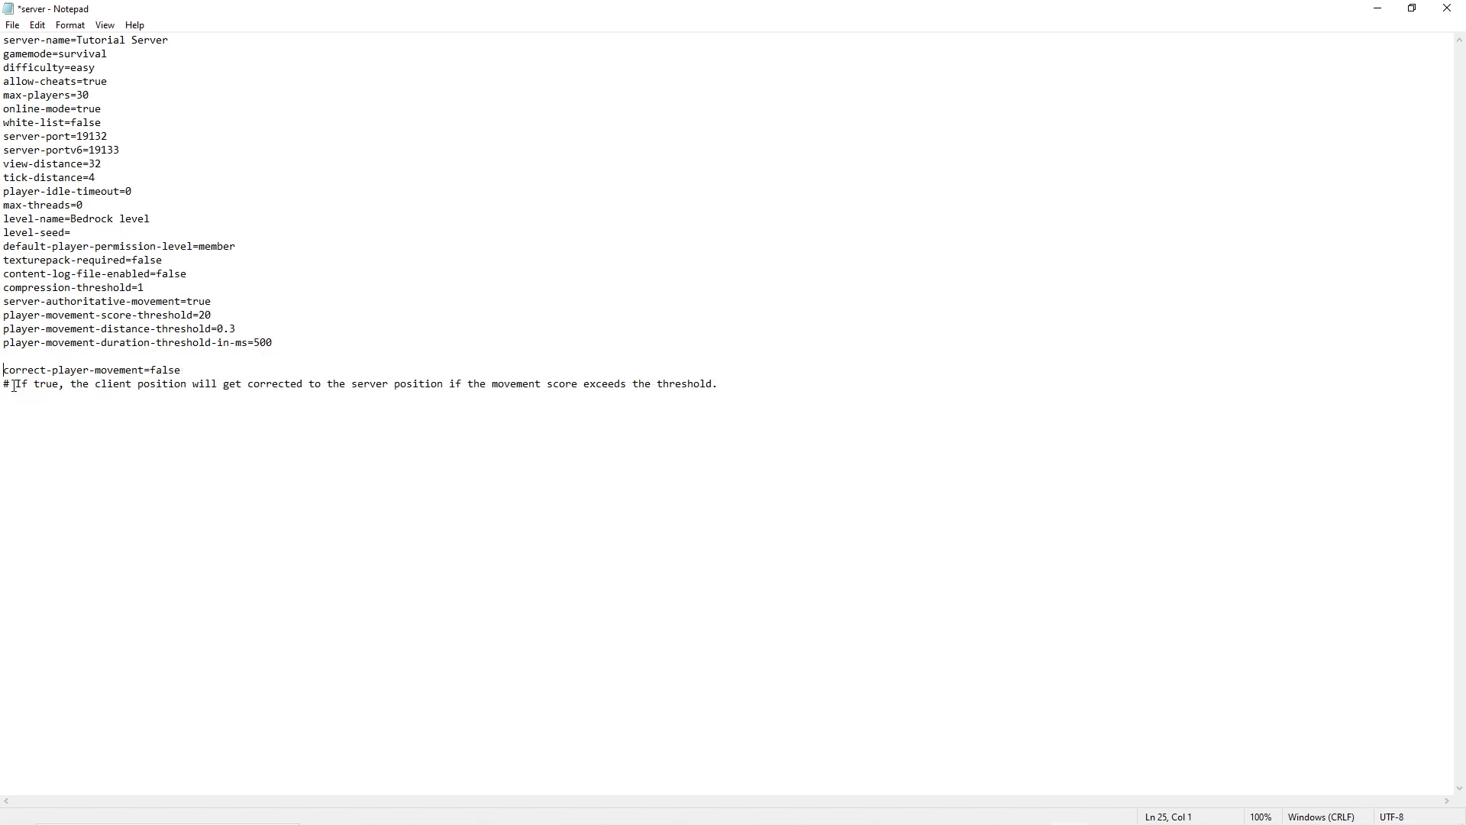
key("BackSpace")
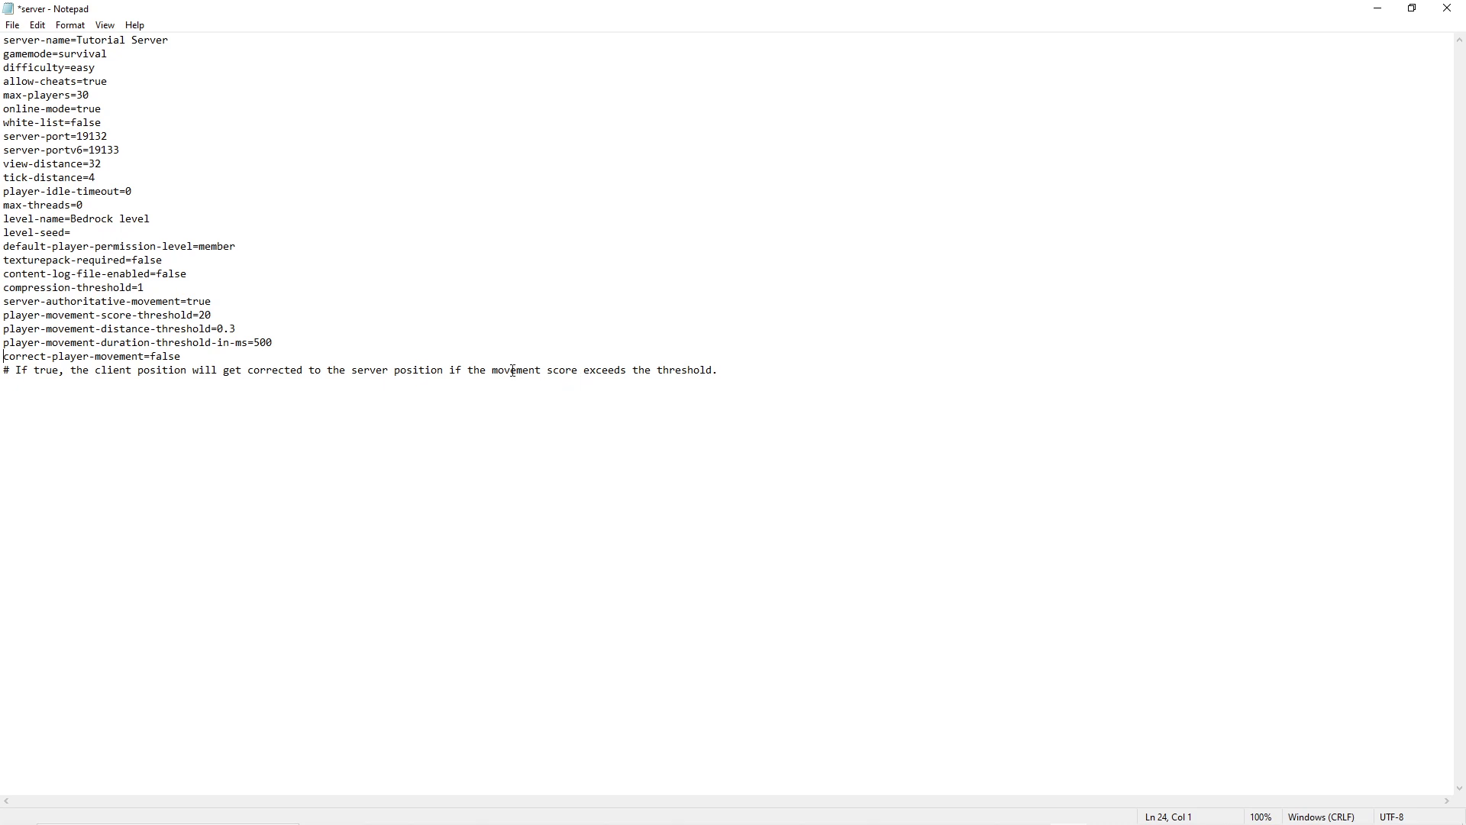
Step: Strip the leading # from the comment below correct-player-movement and highlight that setting's value
key("BackSpace")
key("BackSpace")
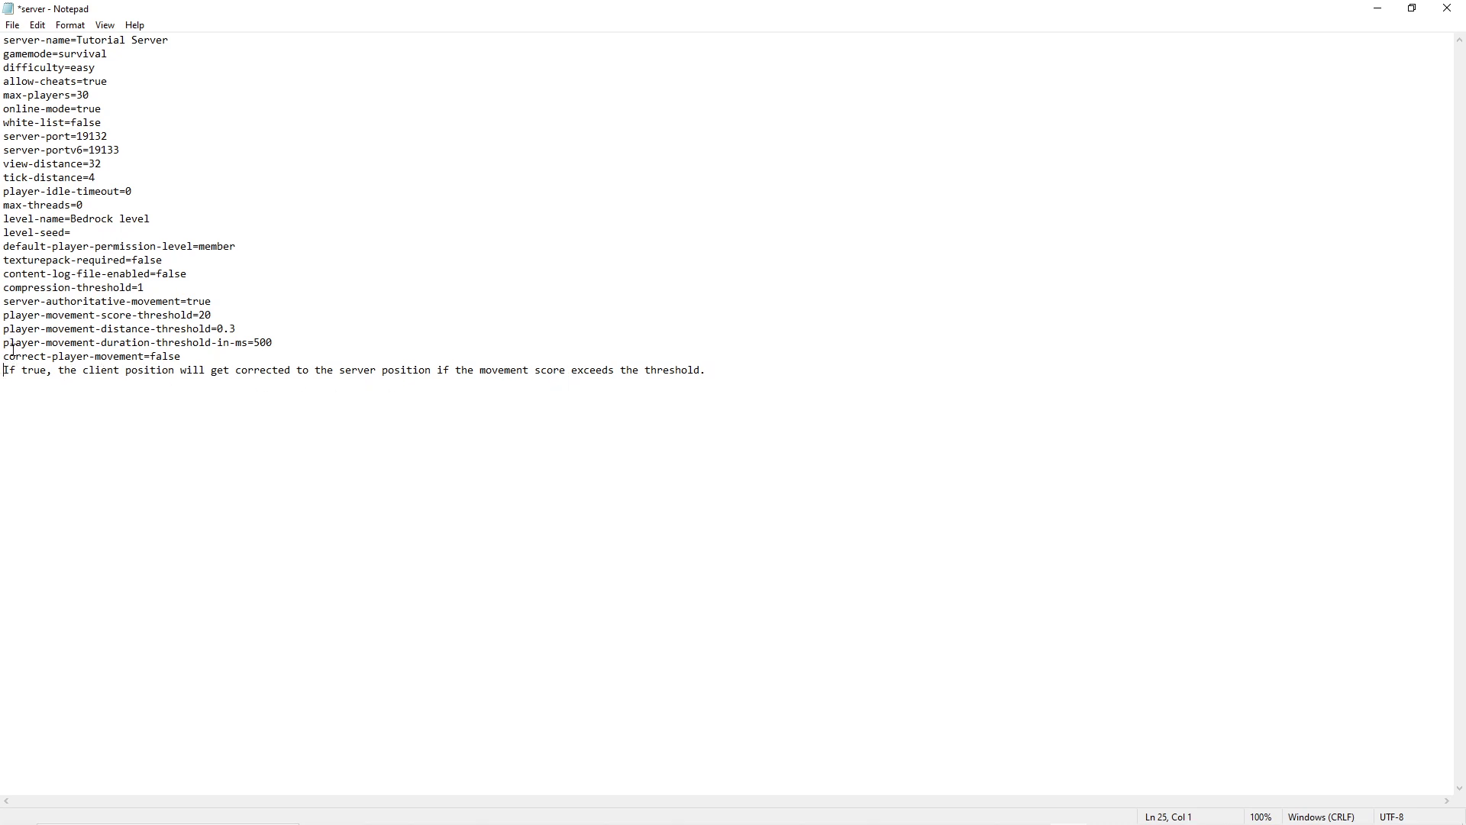
left_click(182, 369)
left_click_drag(199, 356, 151, 356)
Step: Save the edited server properties file and close it
left_click(12, 24)
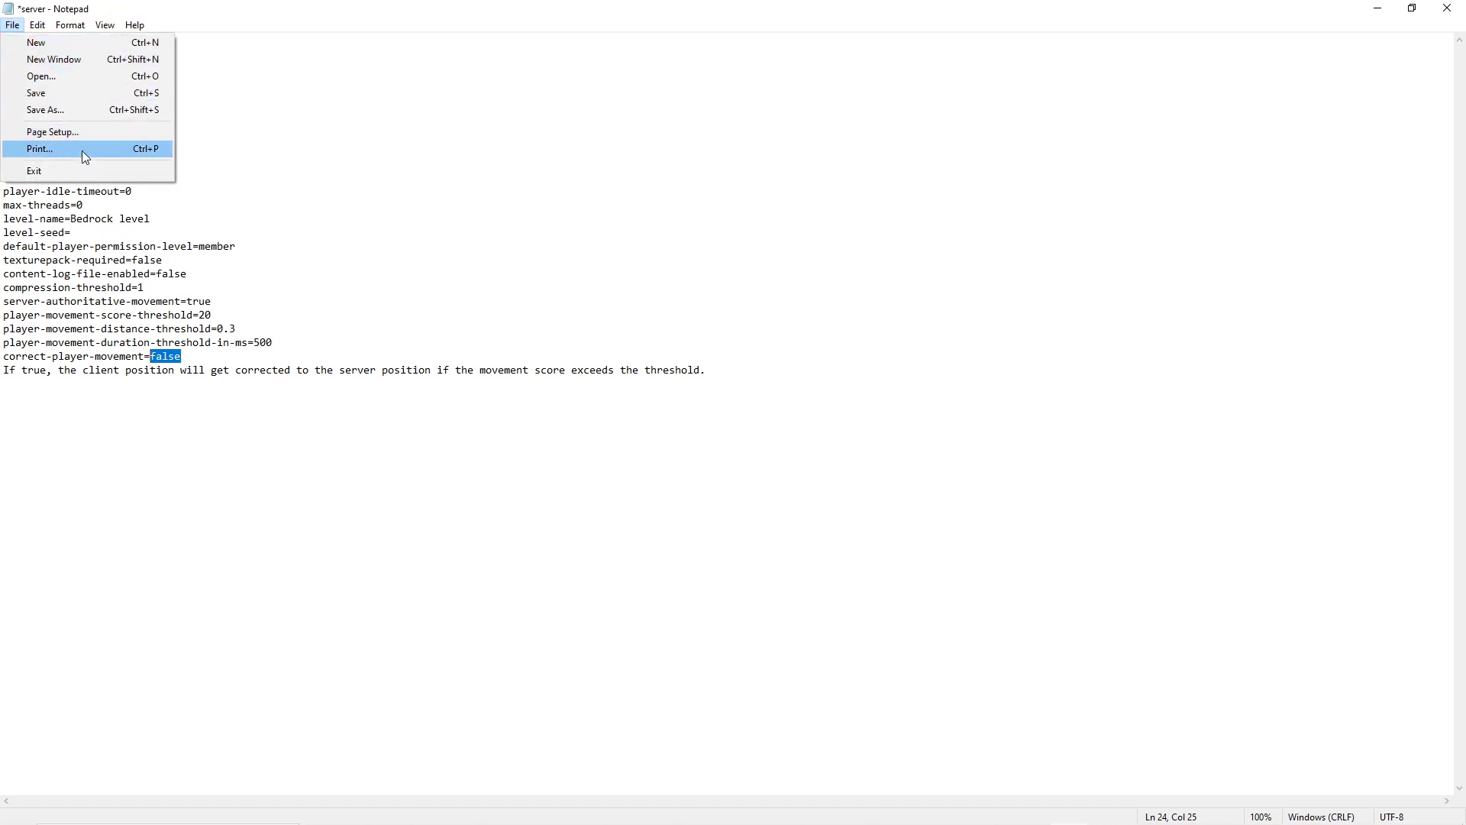
left_click(50, 94)
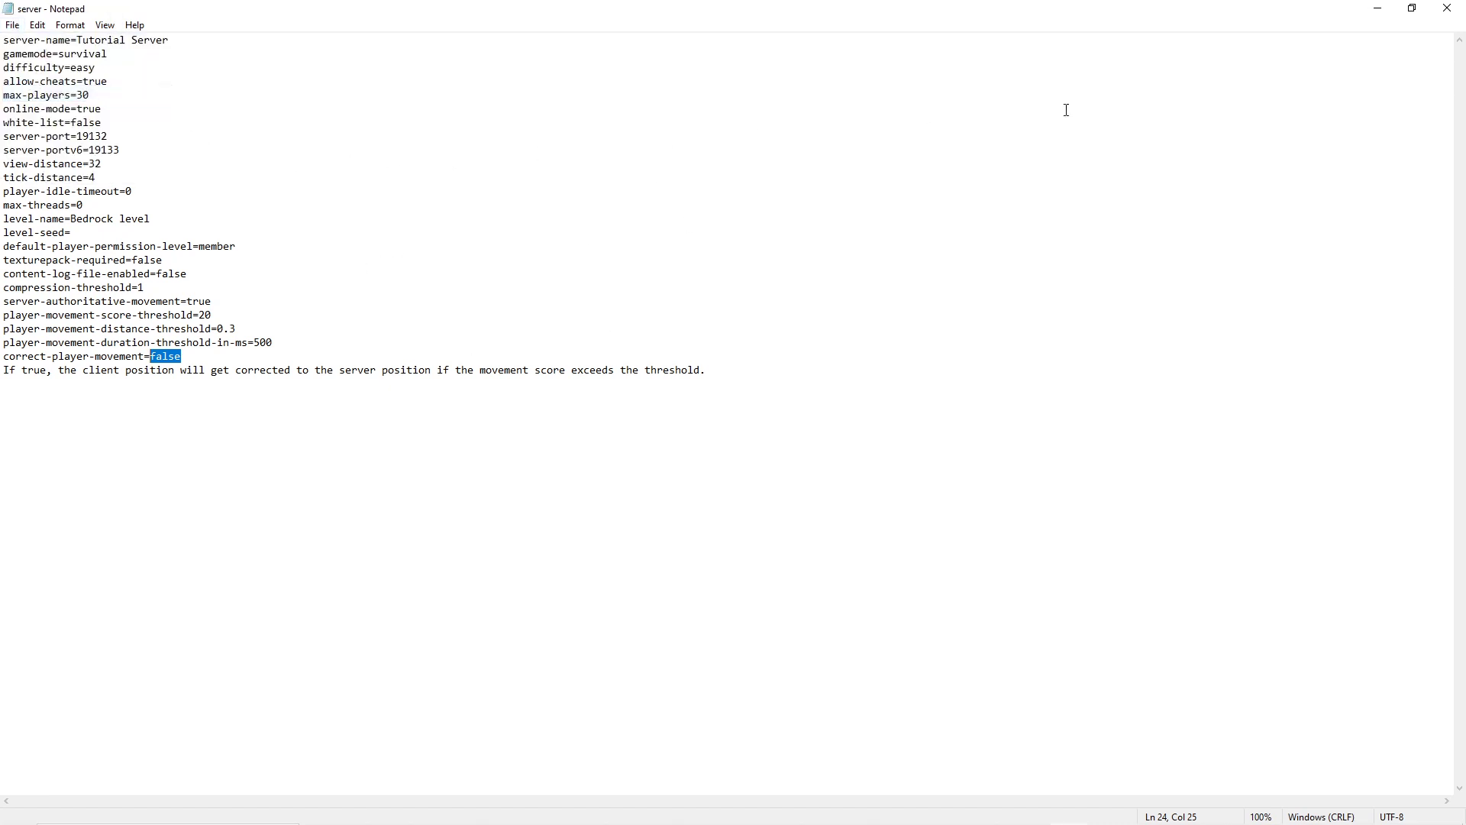
left_click(1447, 8)
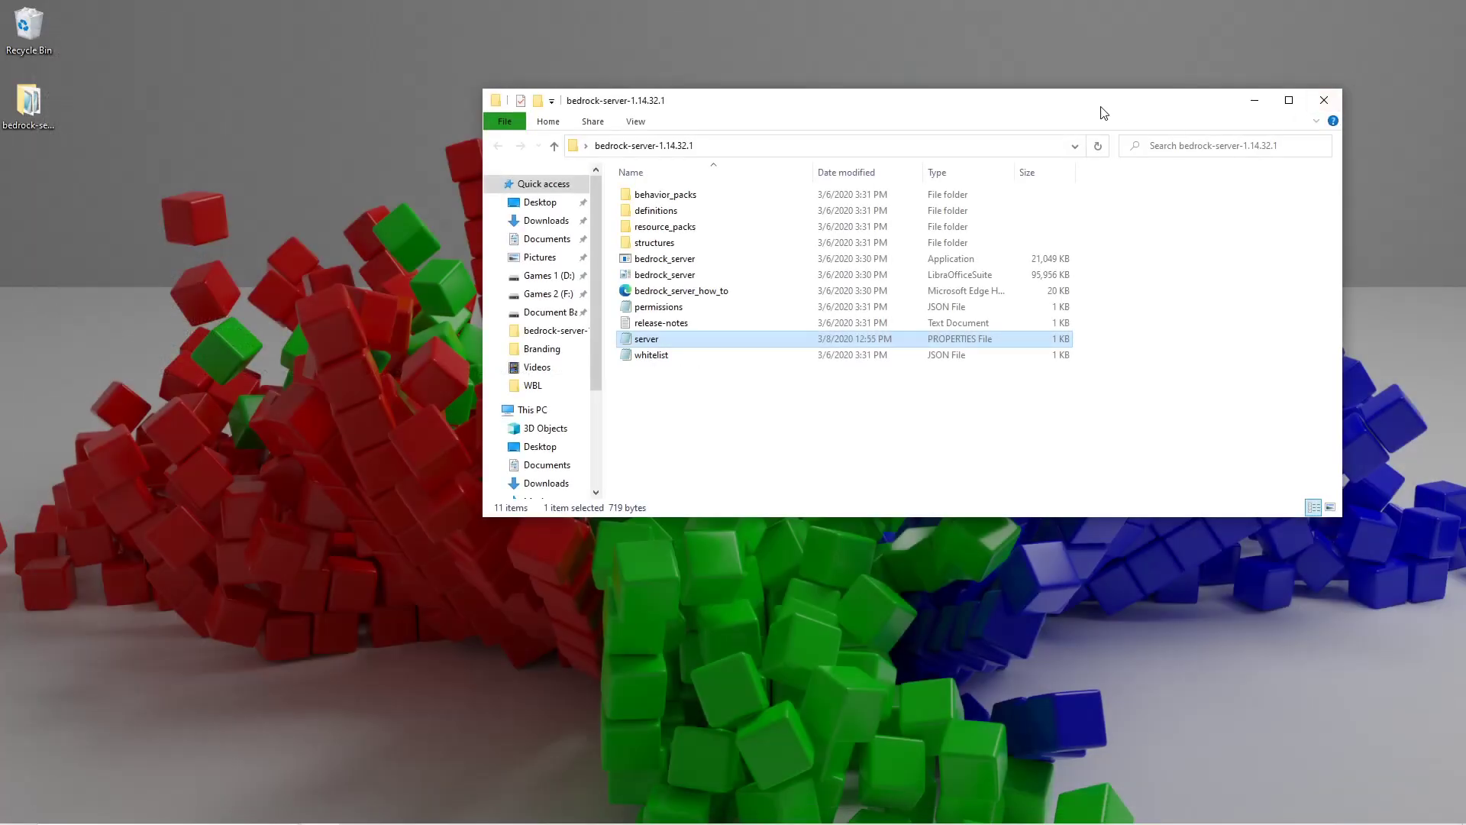
Step: Create a desktop shortcut to the bedrock_server application
left_click_drag(1104, 113, 964, 139)
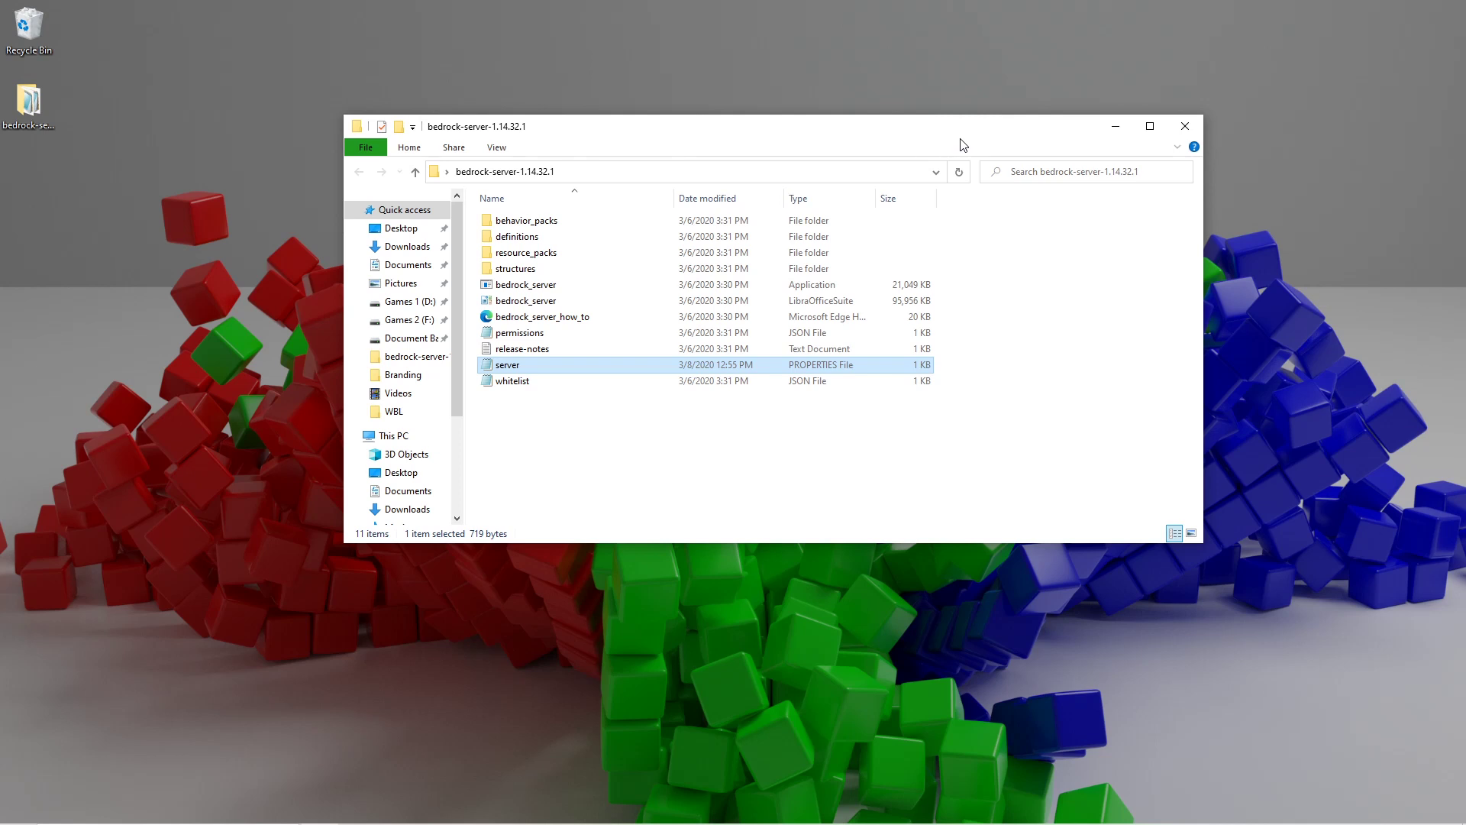
left_click(534, 284)
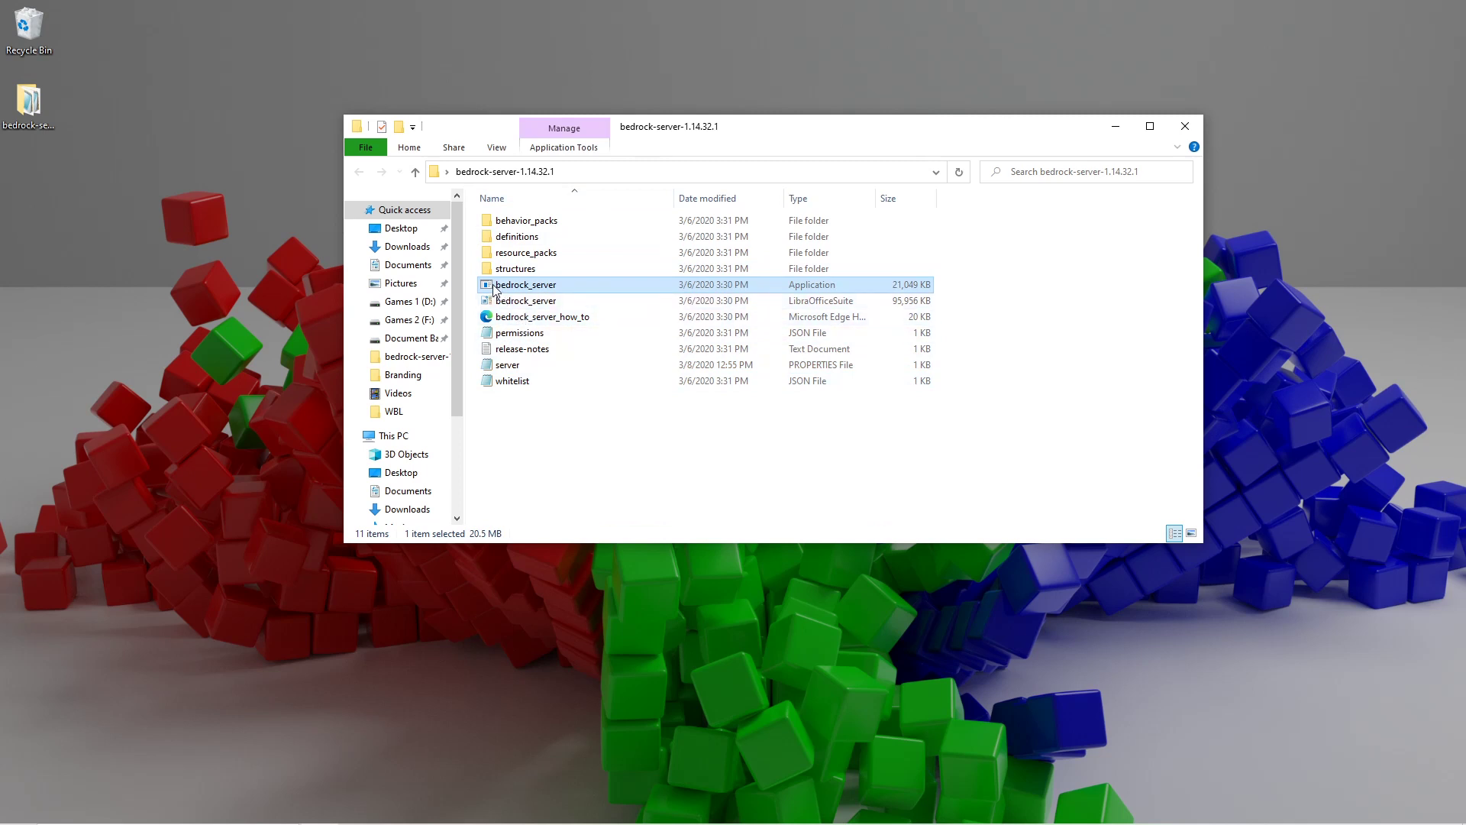
left_click_drag(497, 289, 538, 292)
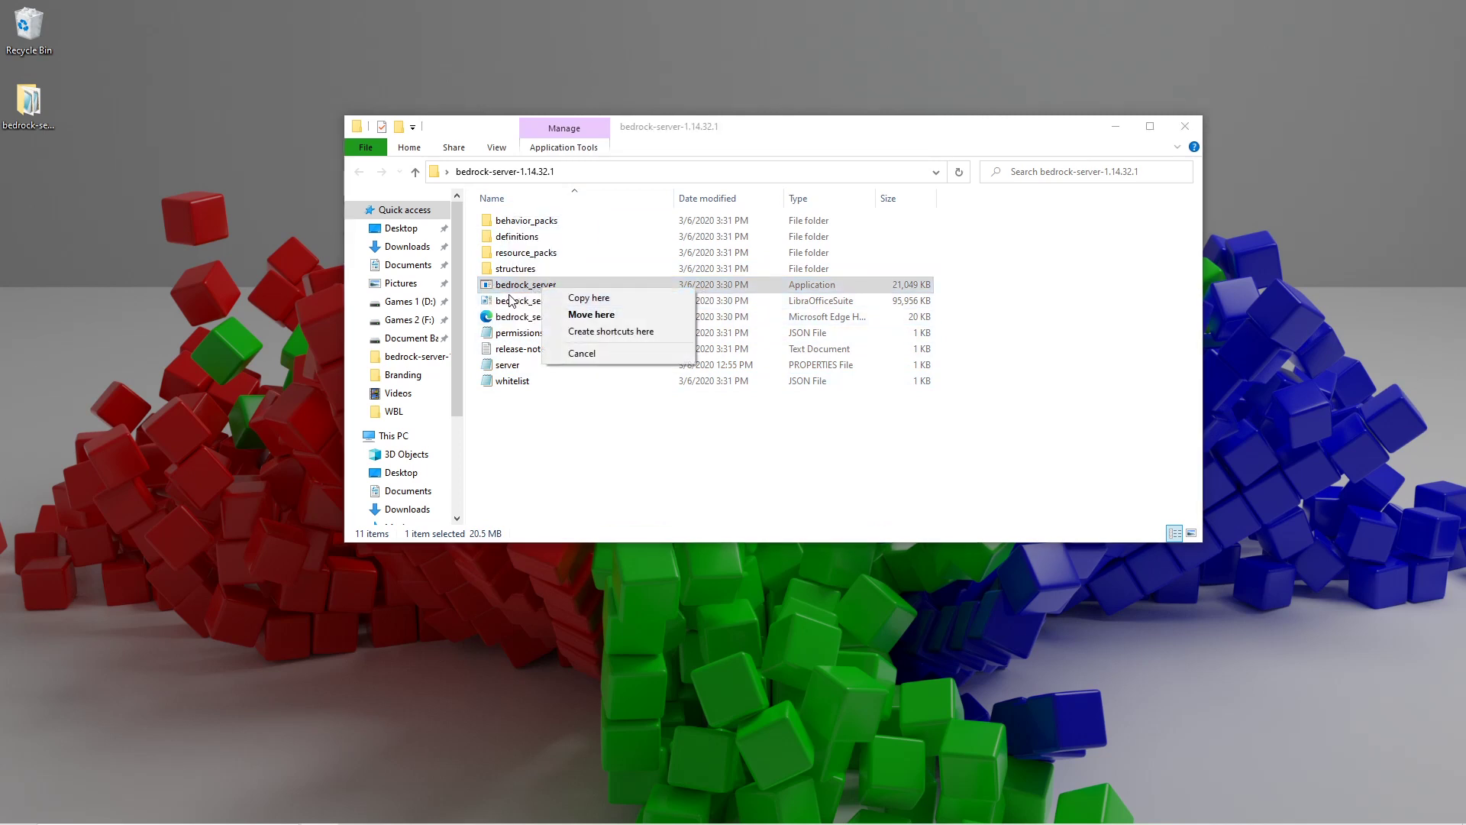
left_click(517, 411)
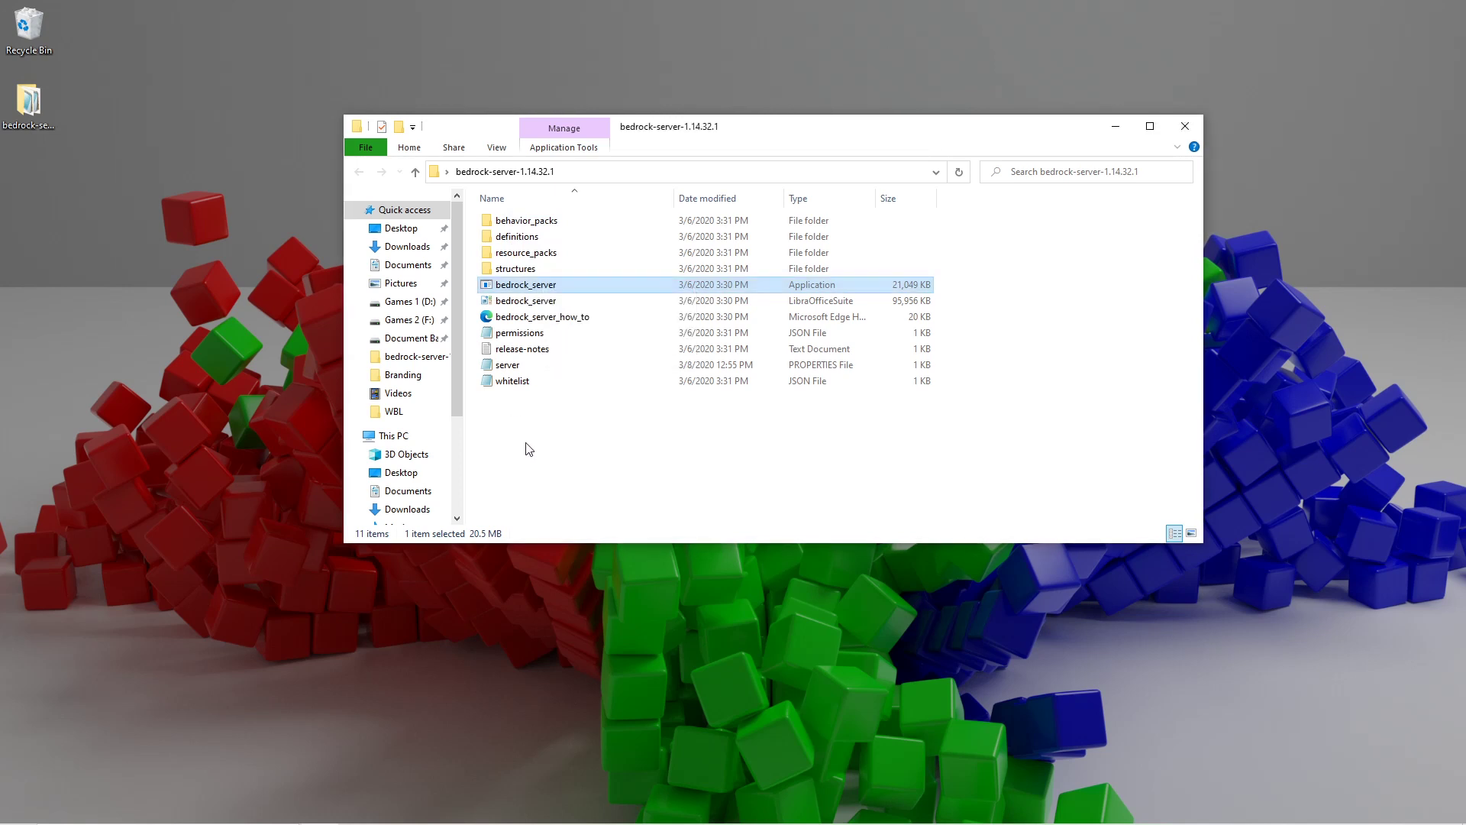
right_click(489, 287)
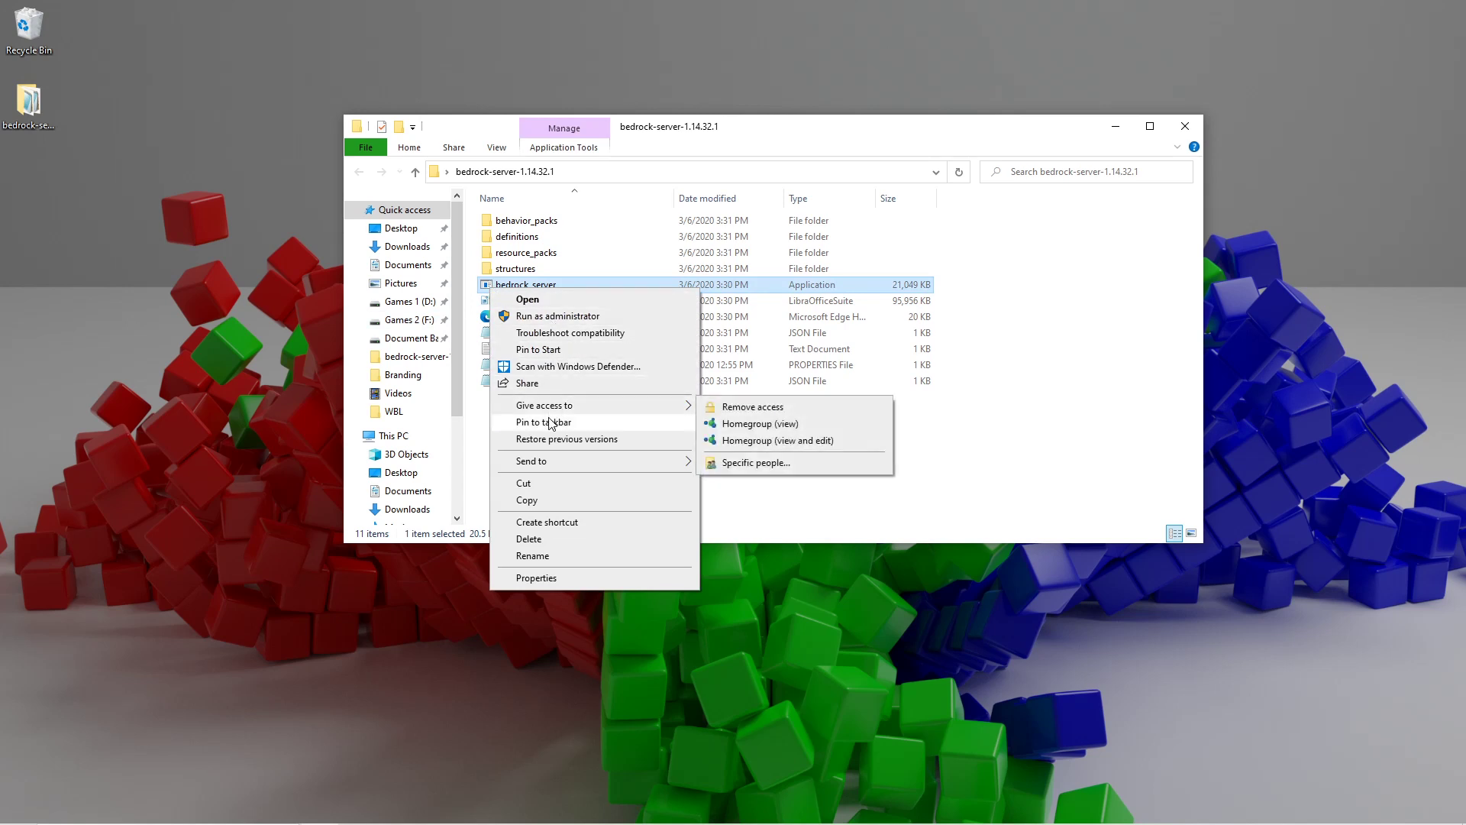
mouse_move(584, 462)
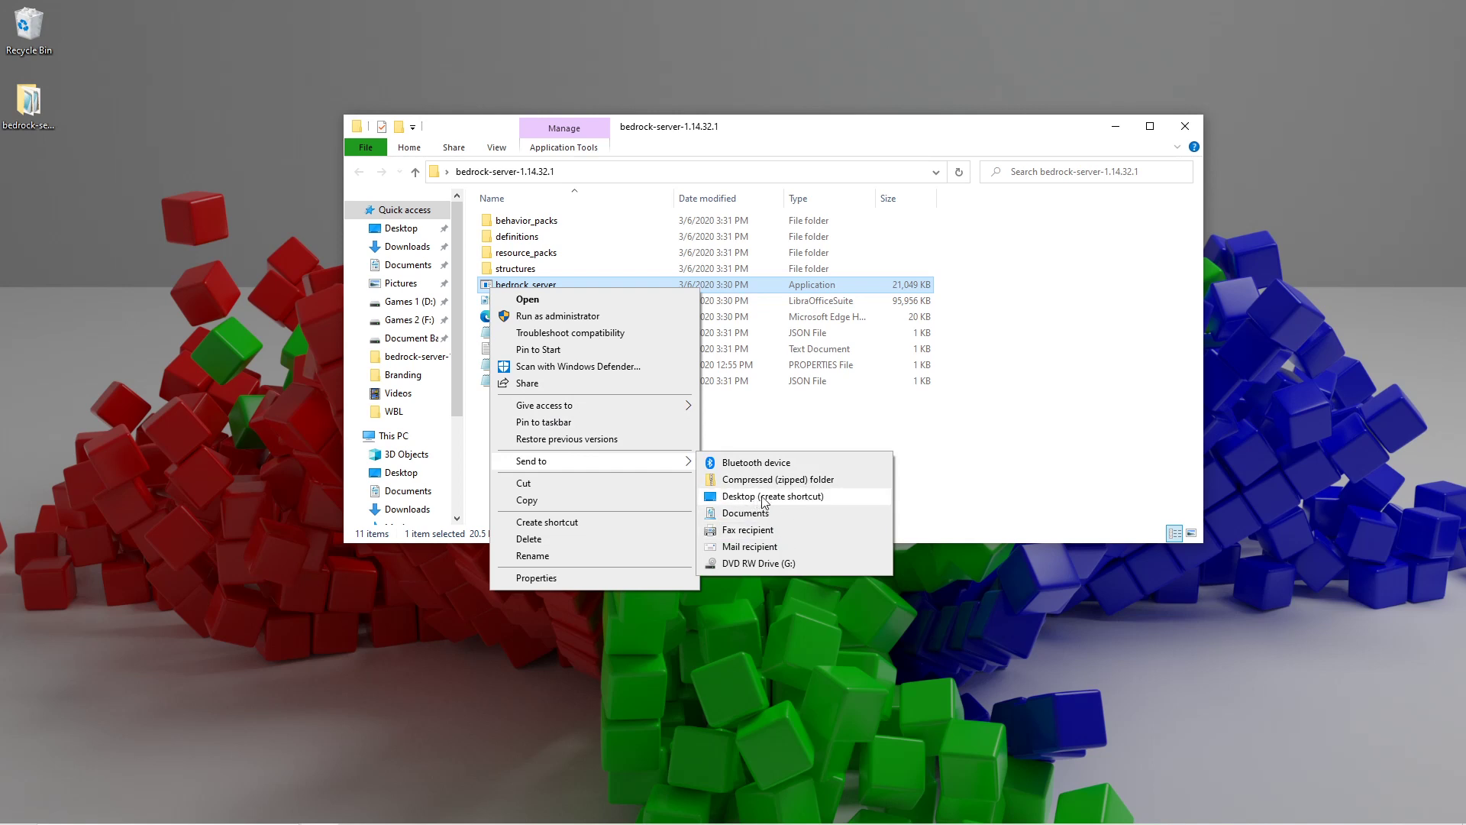
left_click(795, 501)
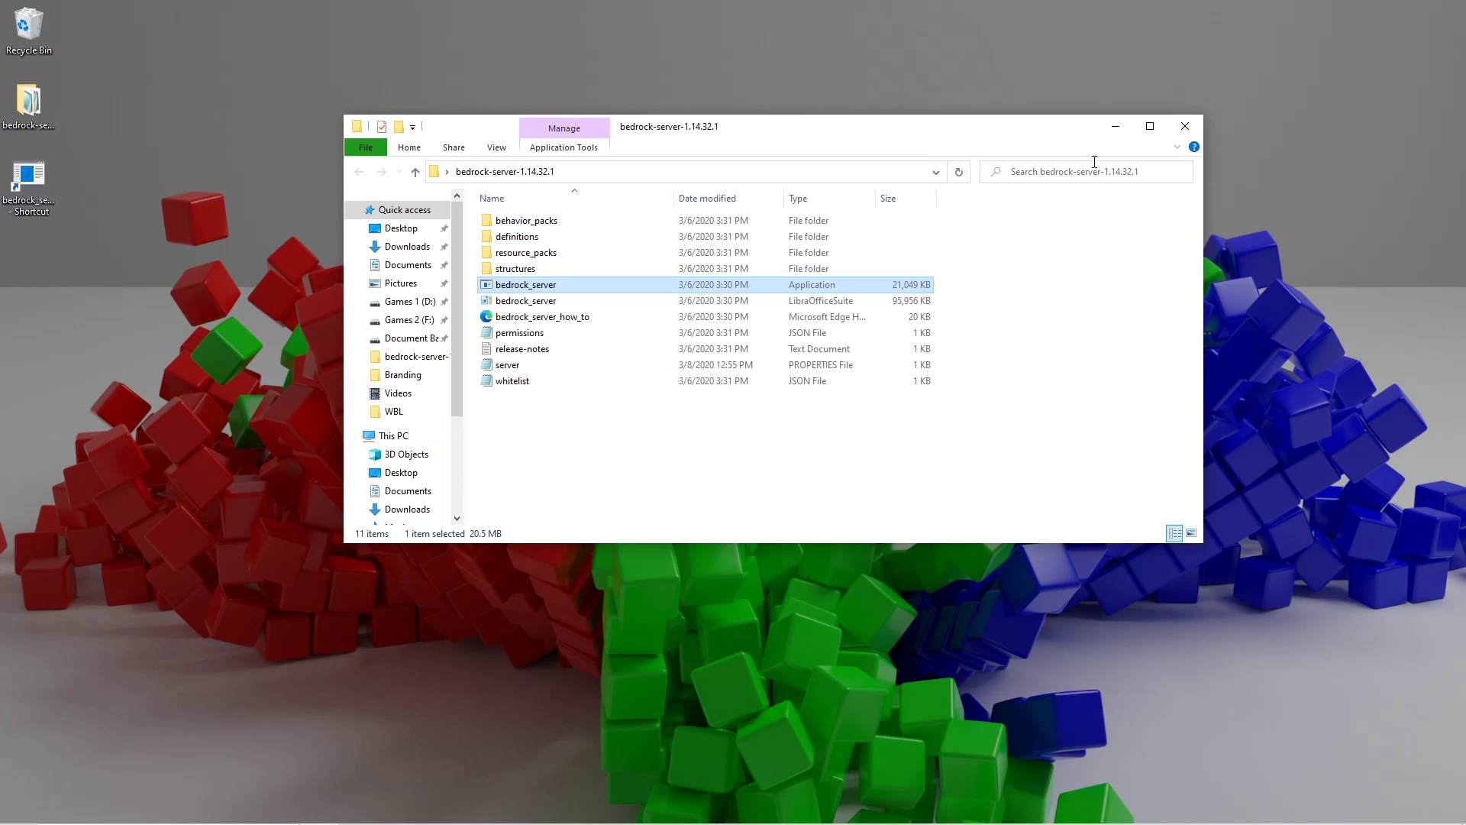
Step: Reopen the bedrock-server-1.14.32.1 folder from the desktop and open its bedrock_server_how_to document
left_click(1185, 126)
double_click(29, 103)
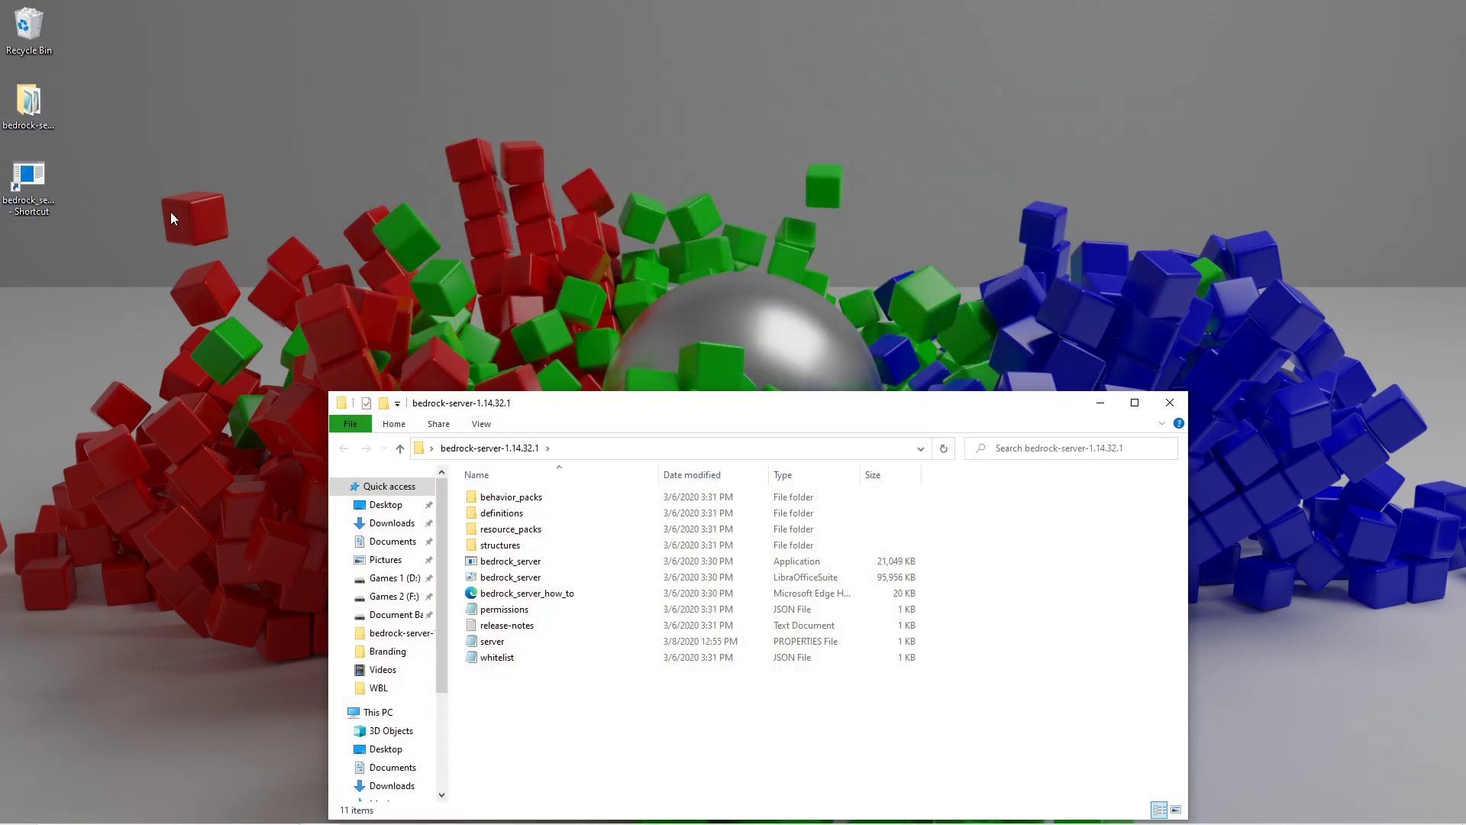
left_click_drag(611, 403, 575, 91)
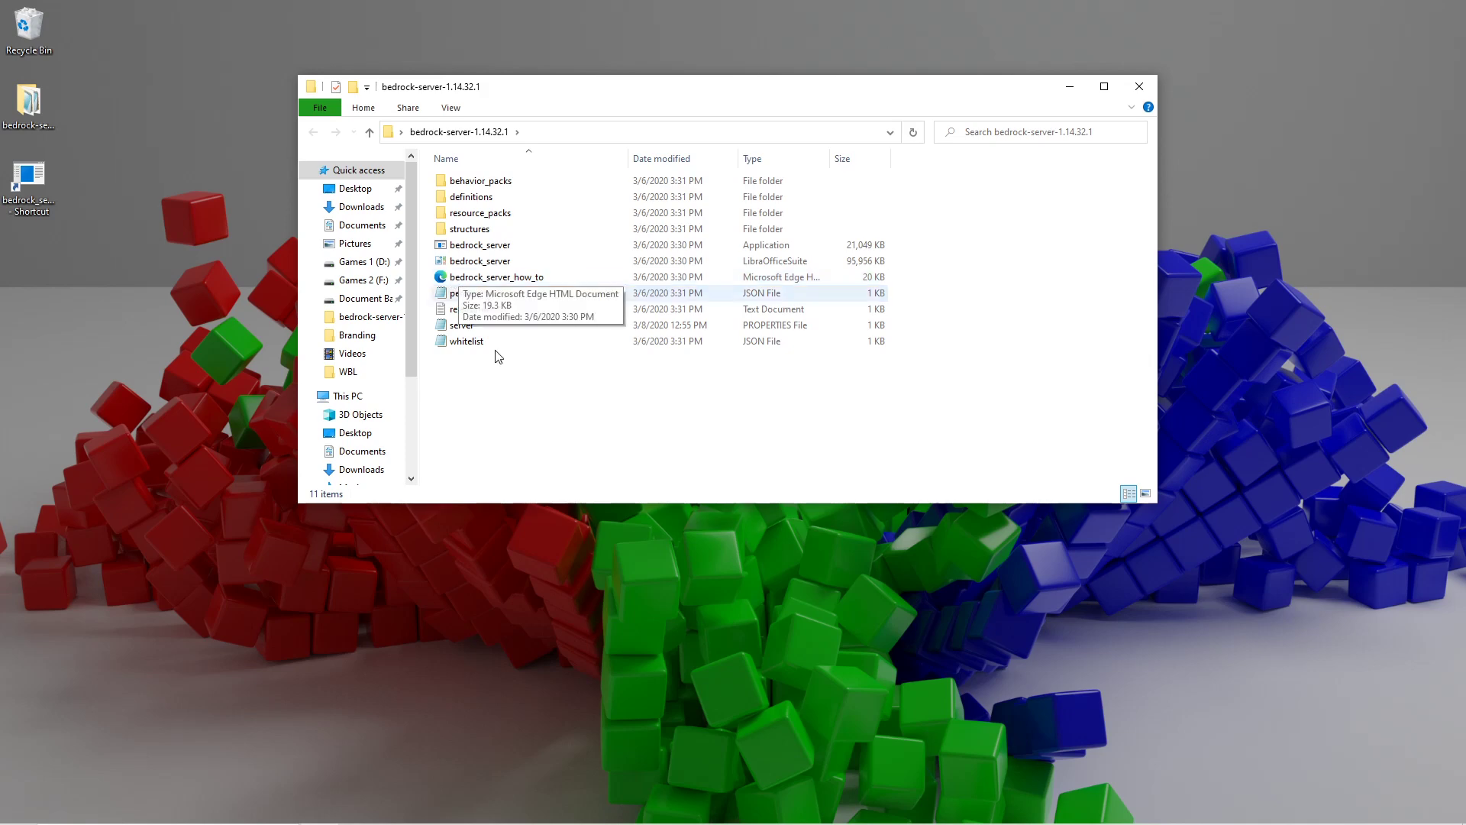
left_click(585, 277)
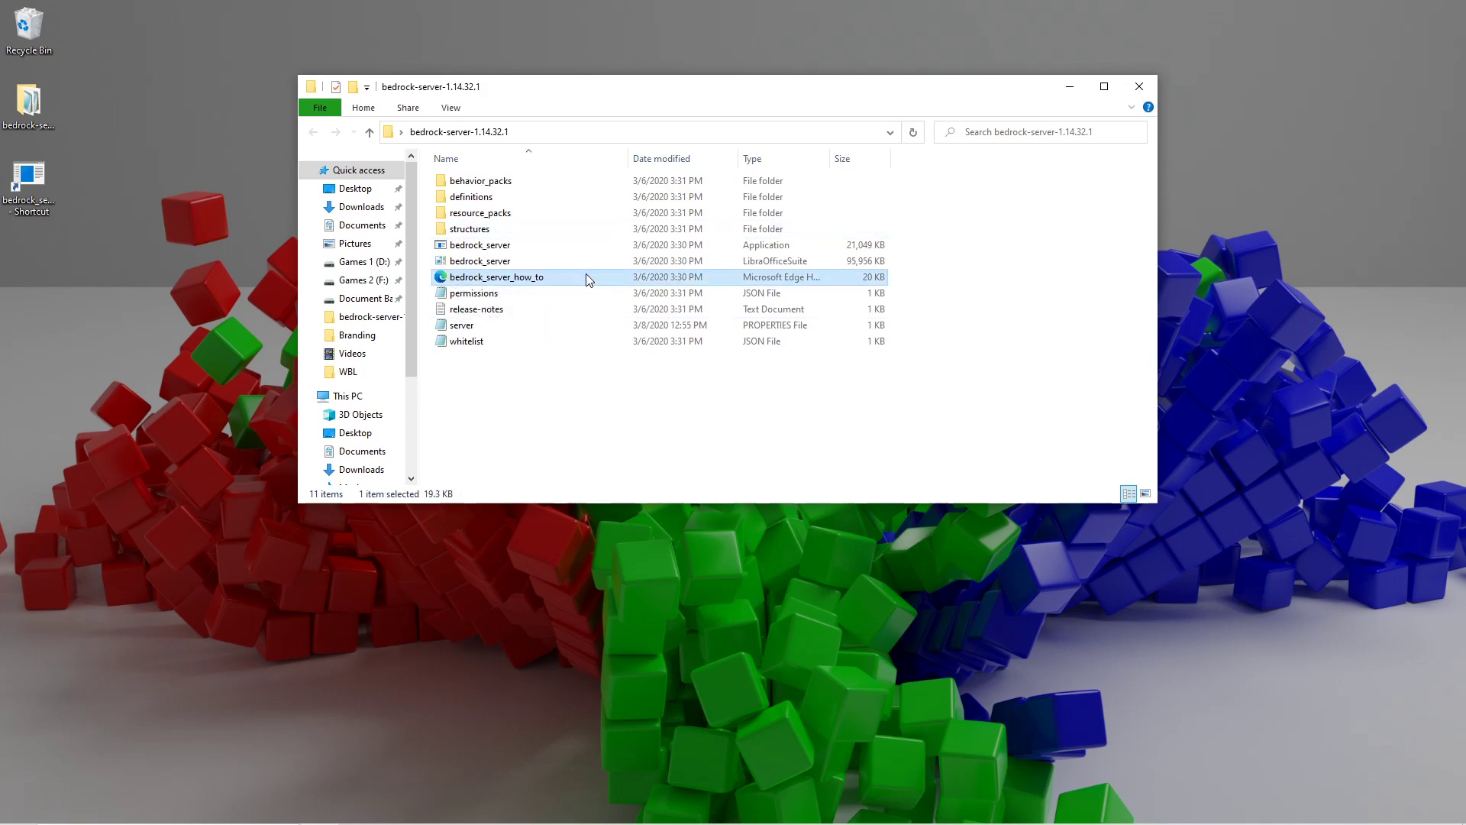
double_click(544, 278)
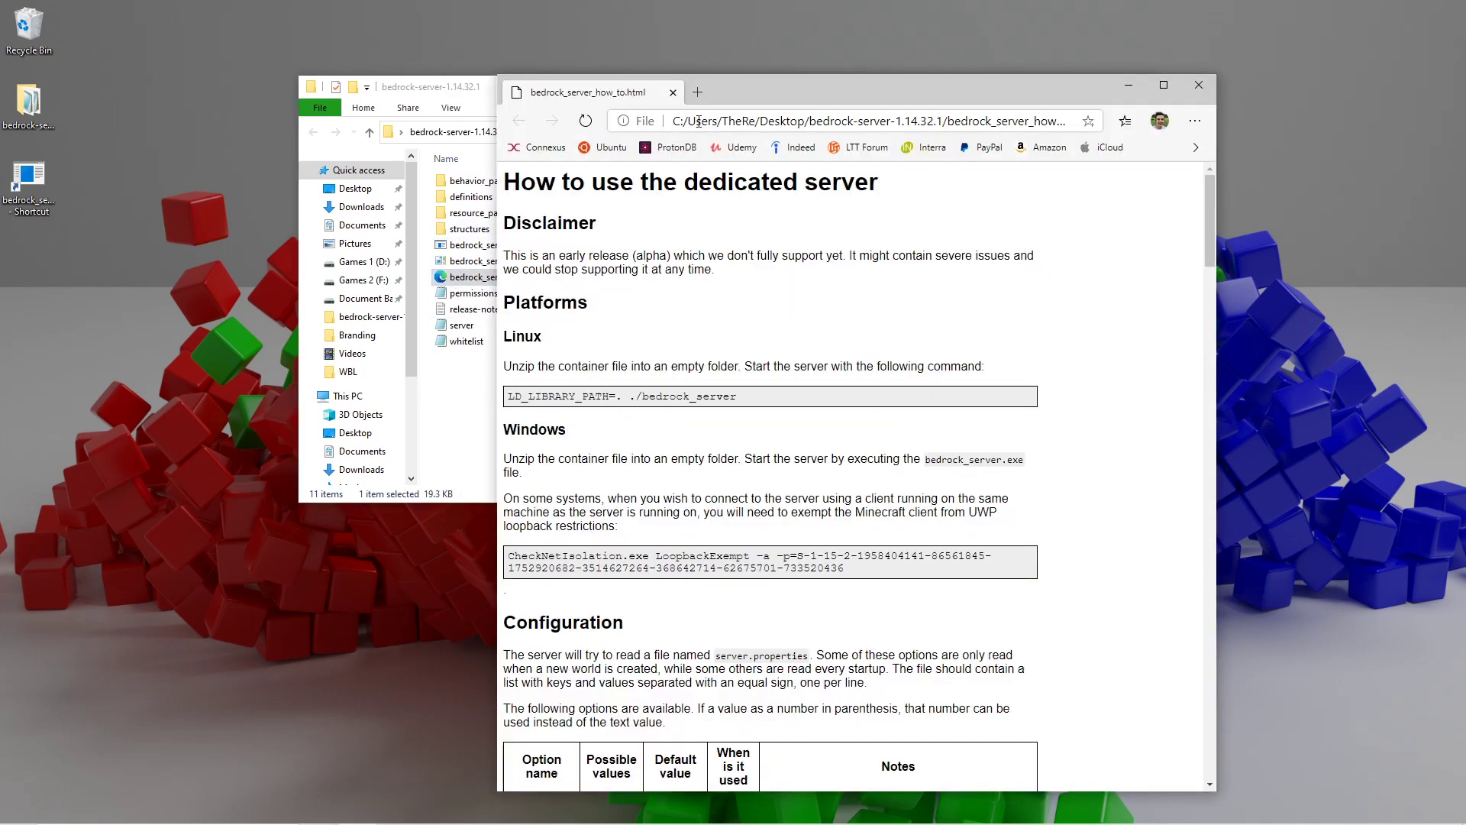
left_click_drag(746, 92, 907, 35)
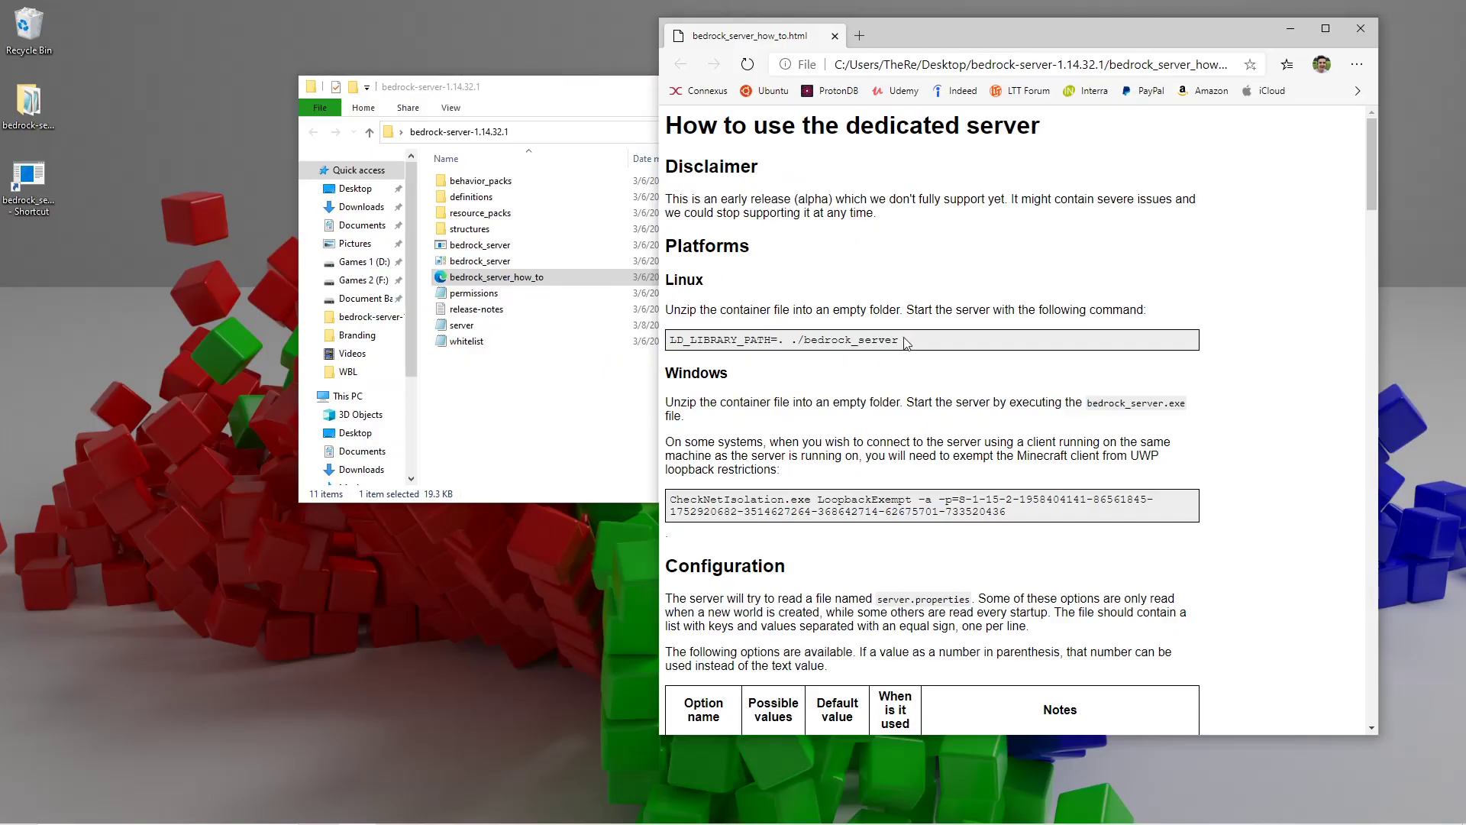
Step: Examine the Linux start command in the Platforms section of the how-to document
left_click_drag(906, 342, 670, 351)
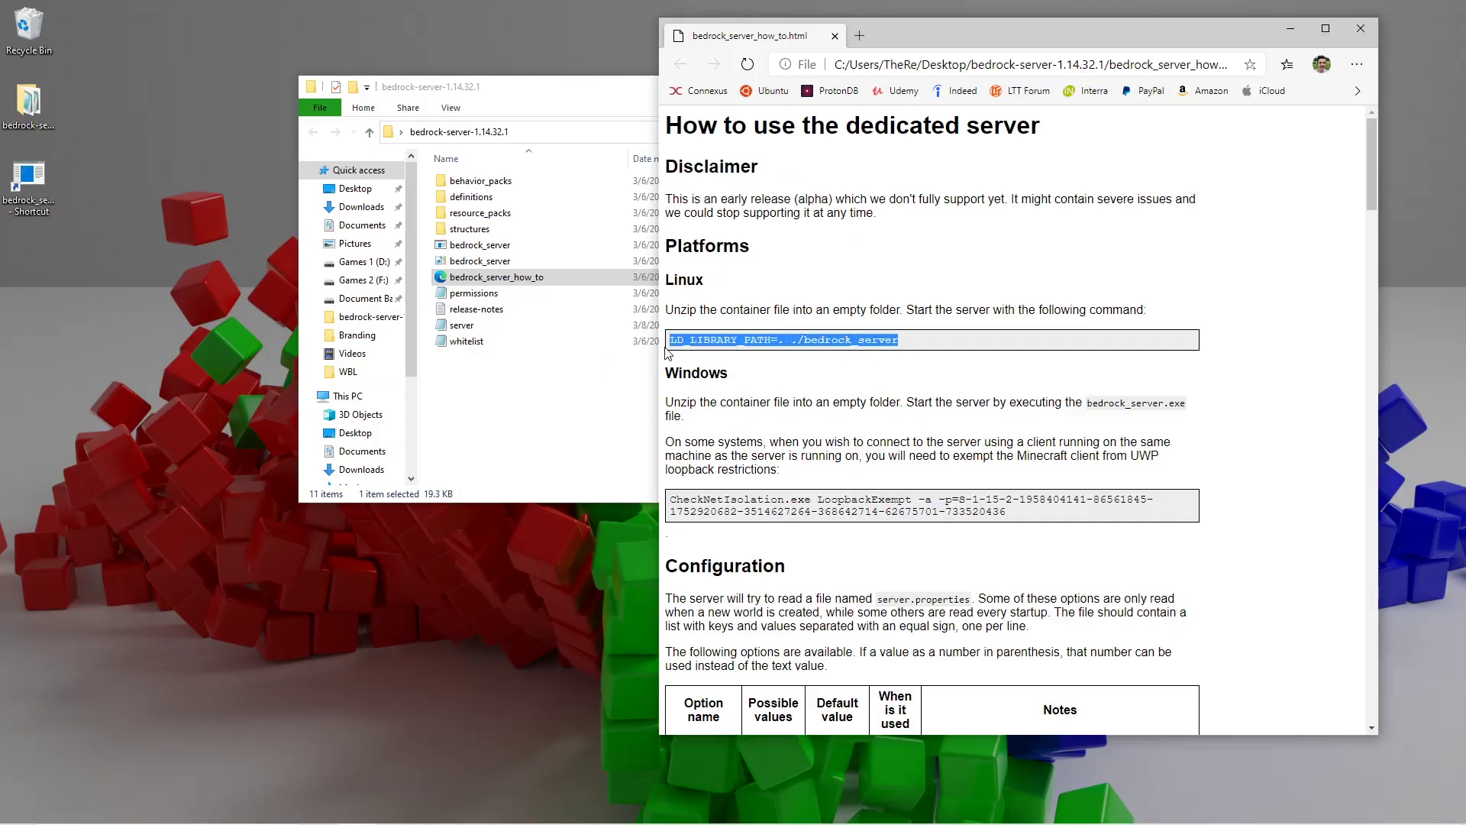
left_click(801, 362)
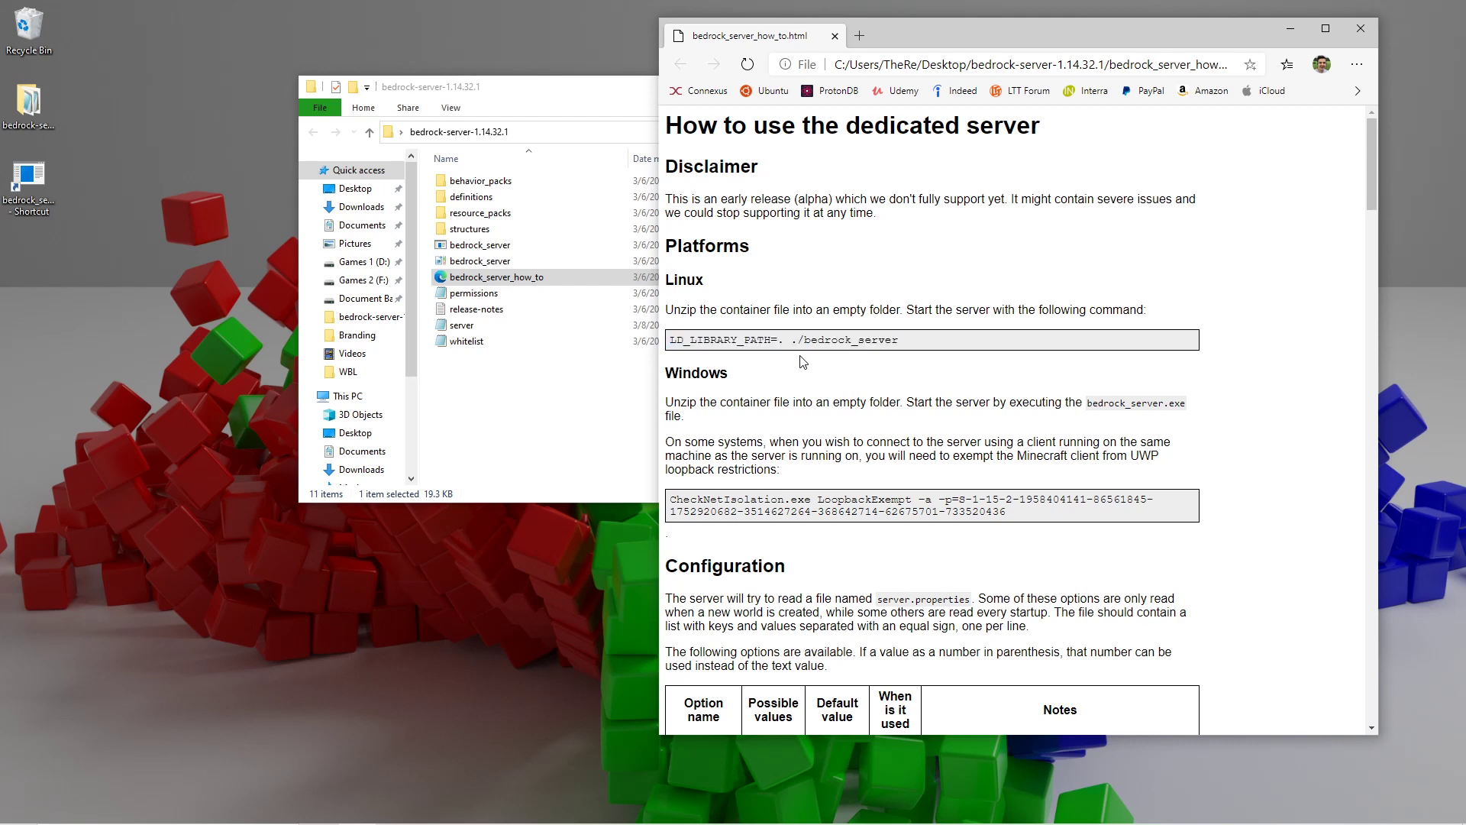
right_click(801, 356)
left_click(898, 344)
left_click_drag(903, 342, 672, 350)
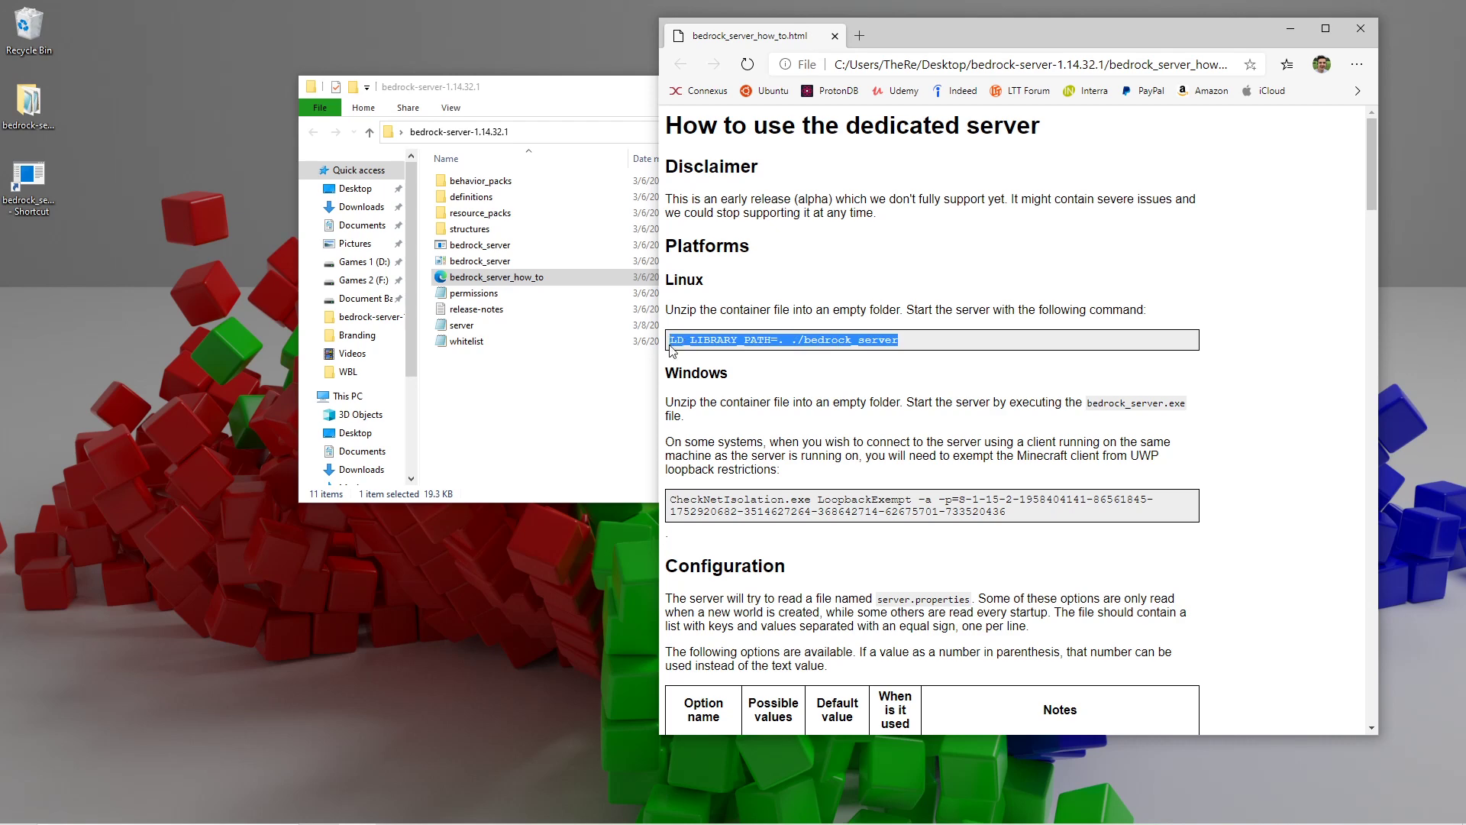
left_click(747, 364)
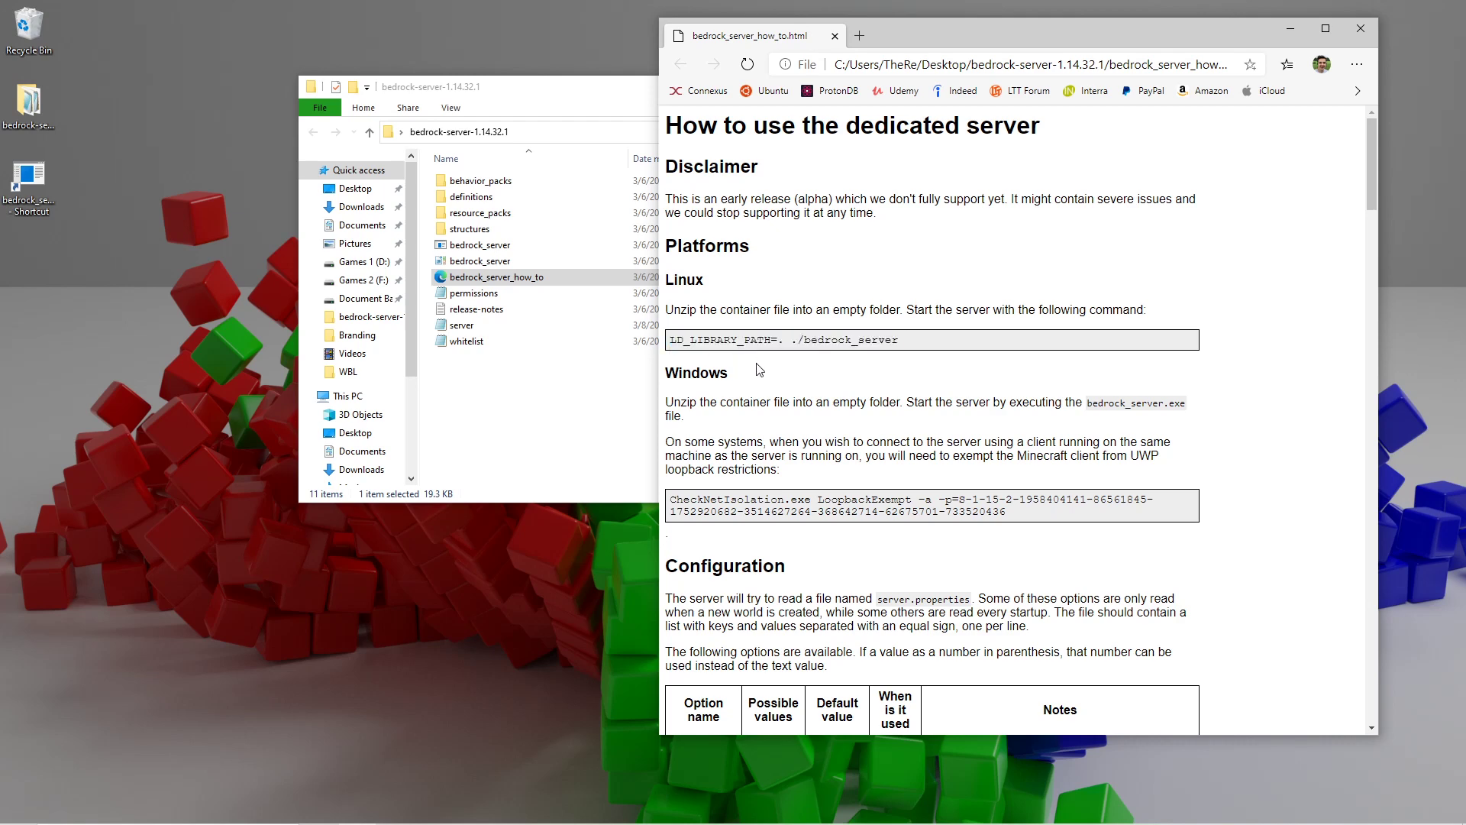
left_click_drag(1031, 34, 654, 62)
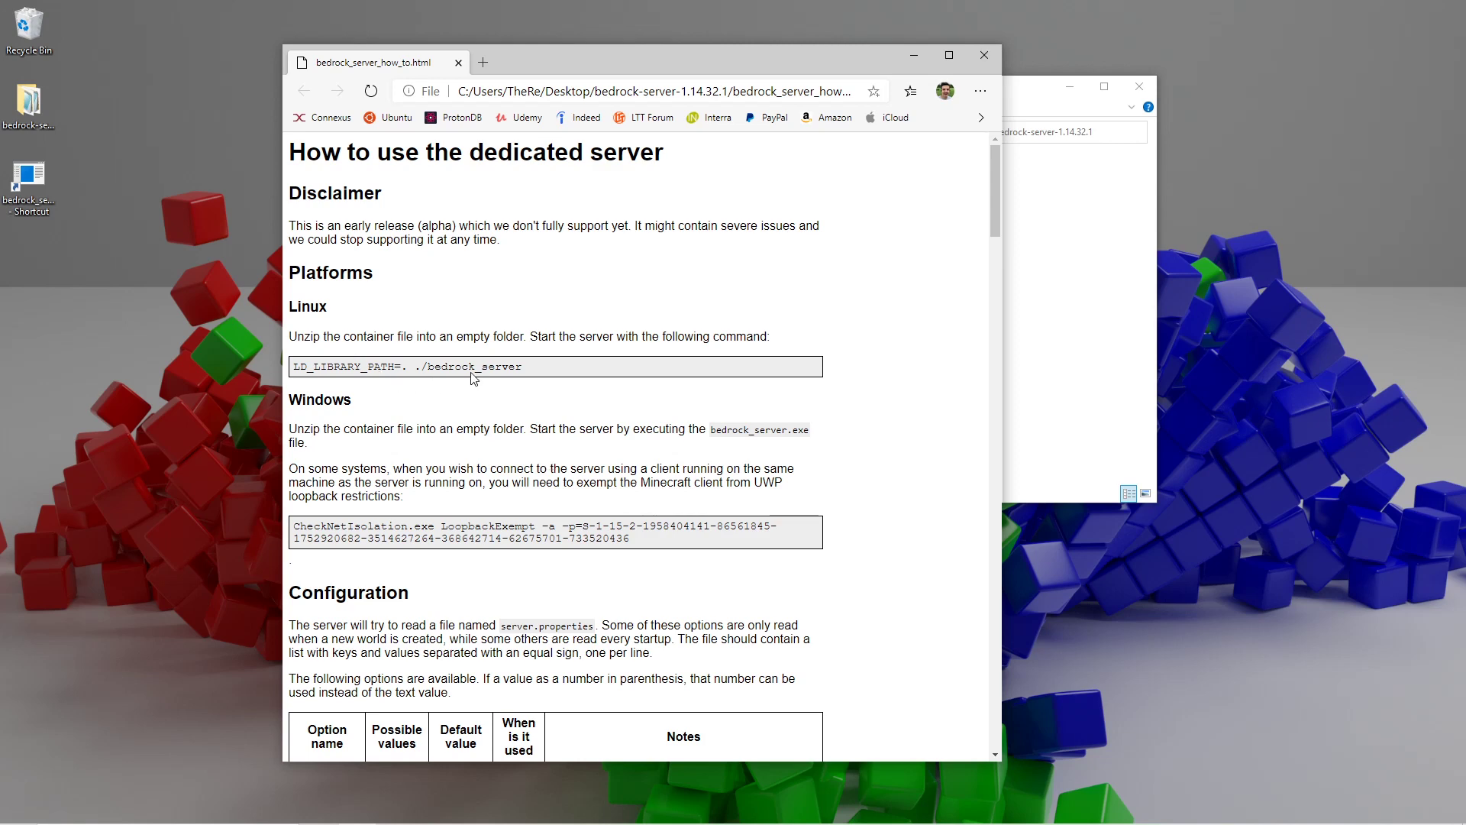
left_click_drag(534, 367, 416, 367)
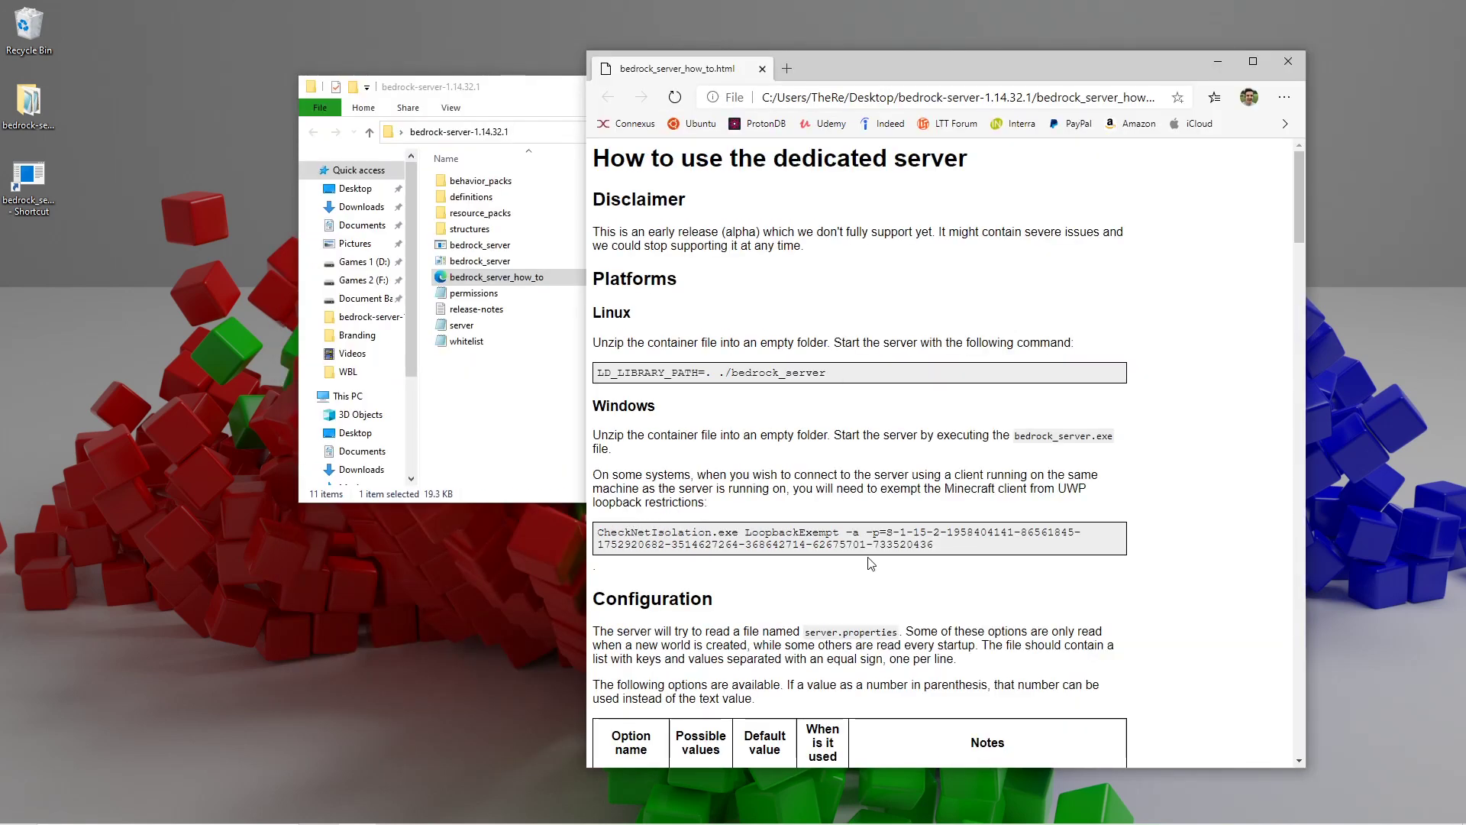
Step: Copy the CheckNetIsolation loopback exemption command from the Windows section and close the how-to document
left_click_drag(938, 545, 600, 534)
key("ctrl+c")
right_click(651, 534)
left_click(698, 552)
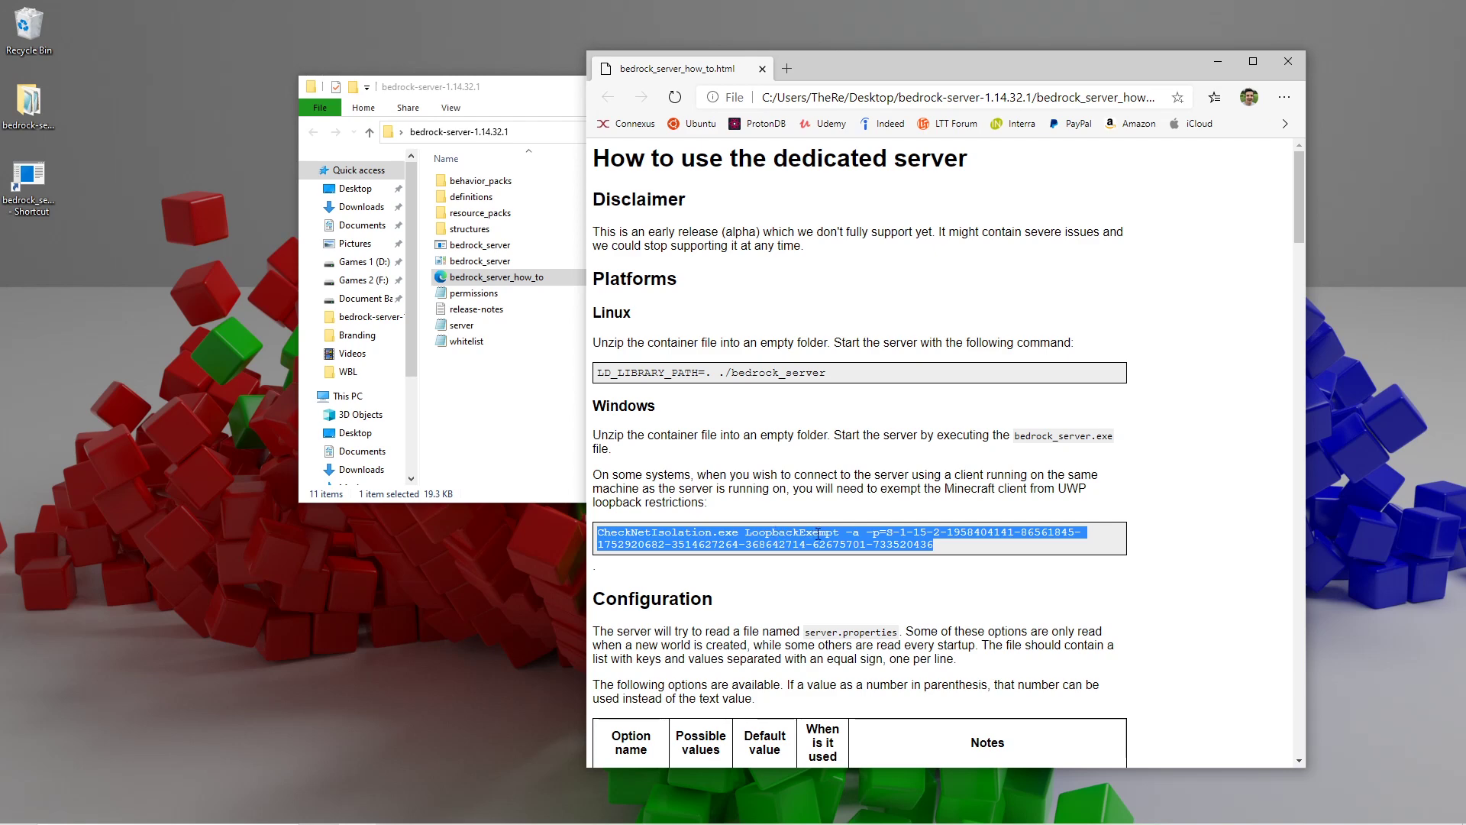
left_click(1289, 62)
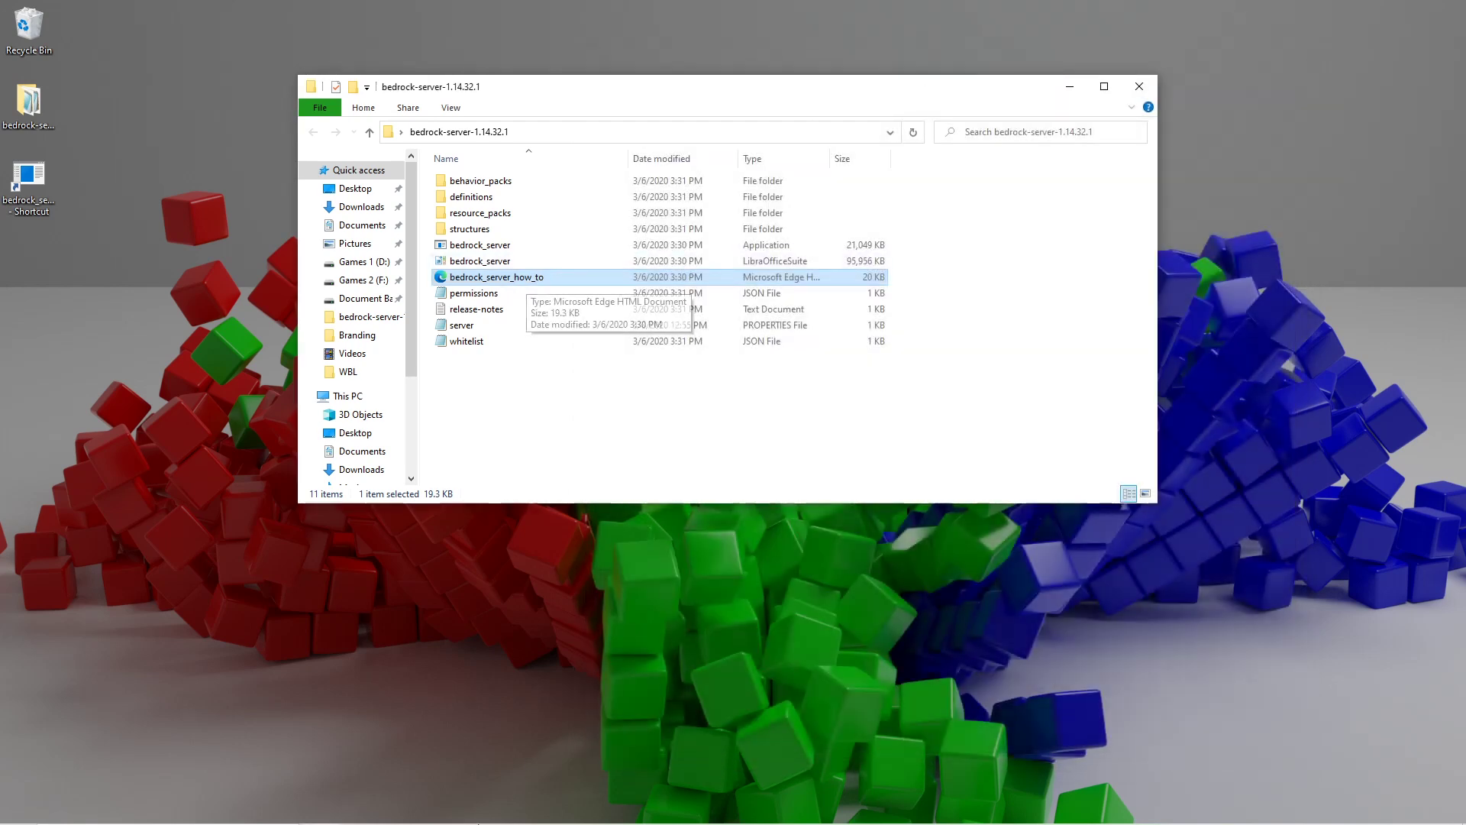
Step: Try to run the copied CheckNetIsolation loopback exemption command in a standard Command Prompt, and close that window
mouse_move(477, 822)
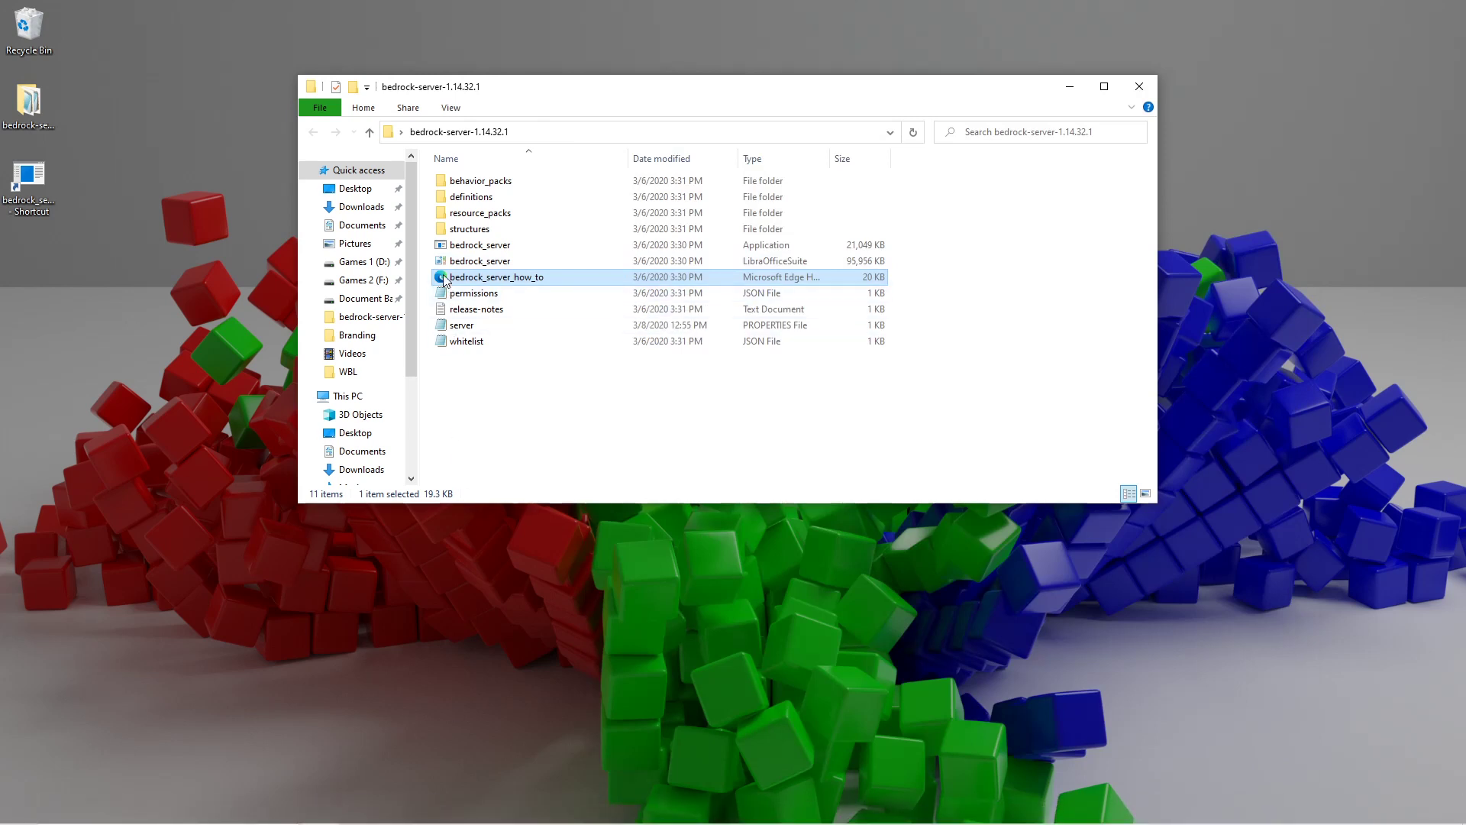
mouse_move(527, 821)
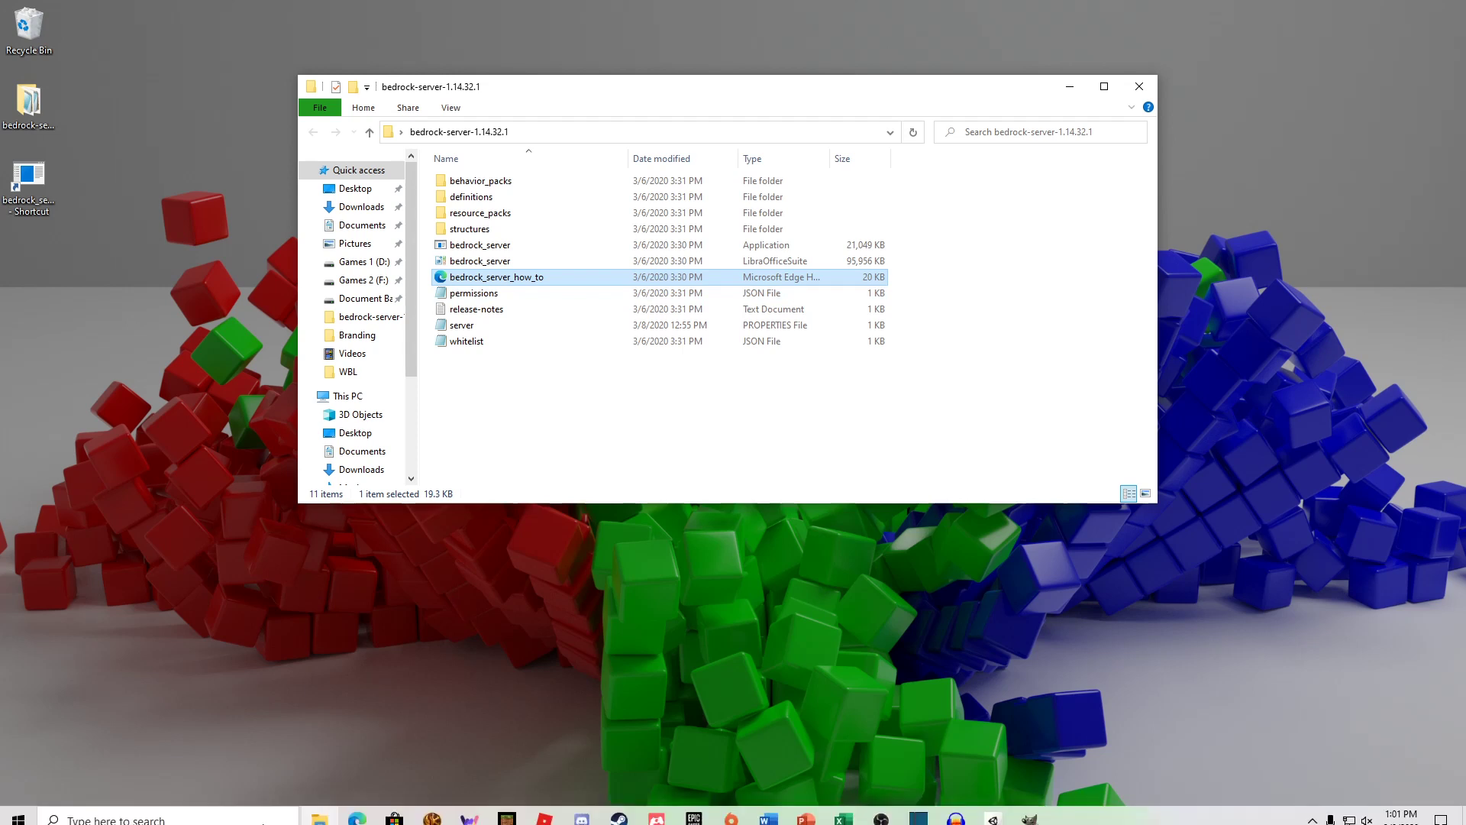
left_click(244, 819)
type("camm")
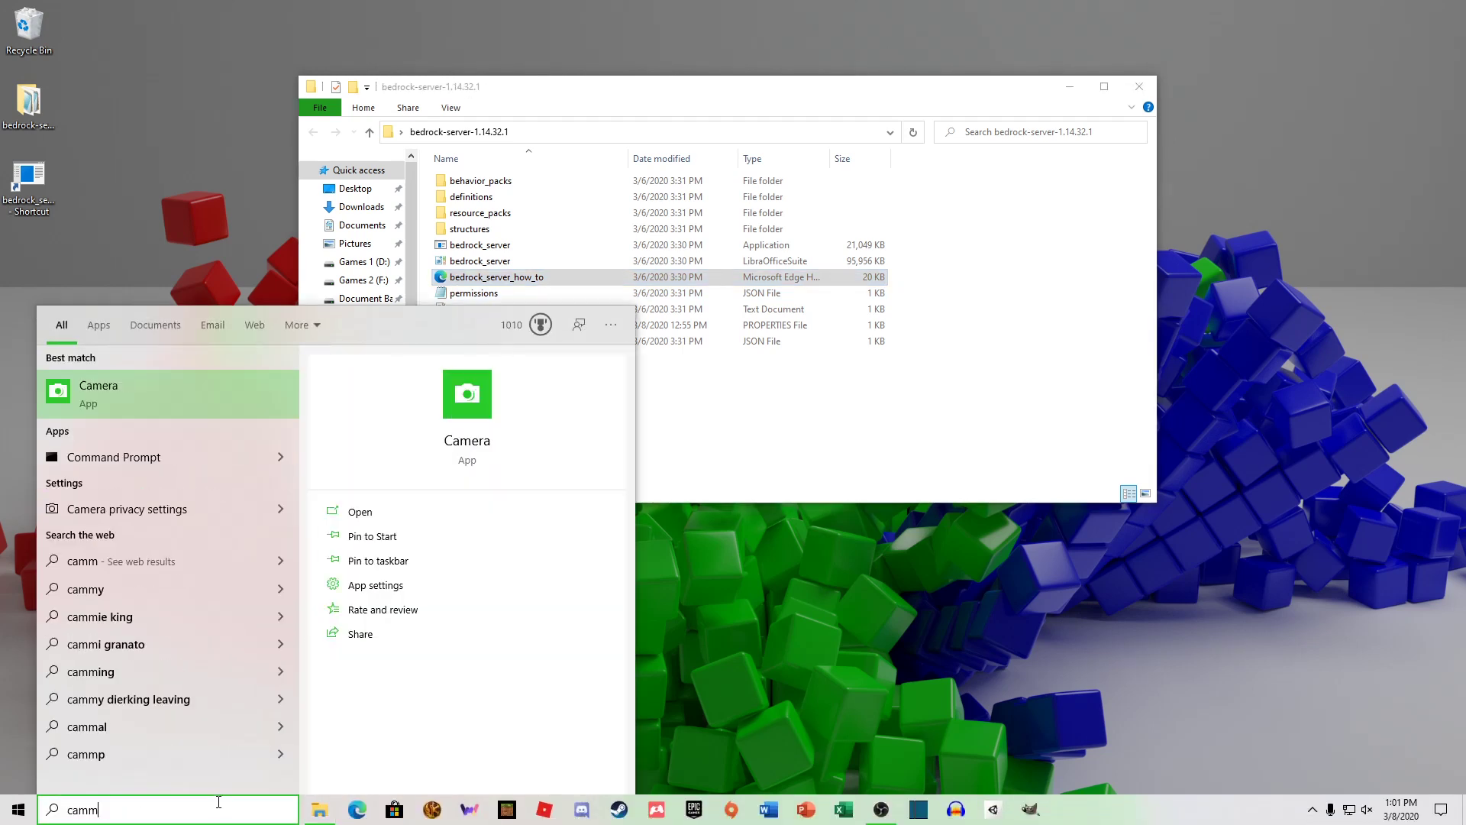
left_click(80, 456)
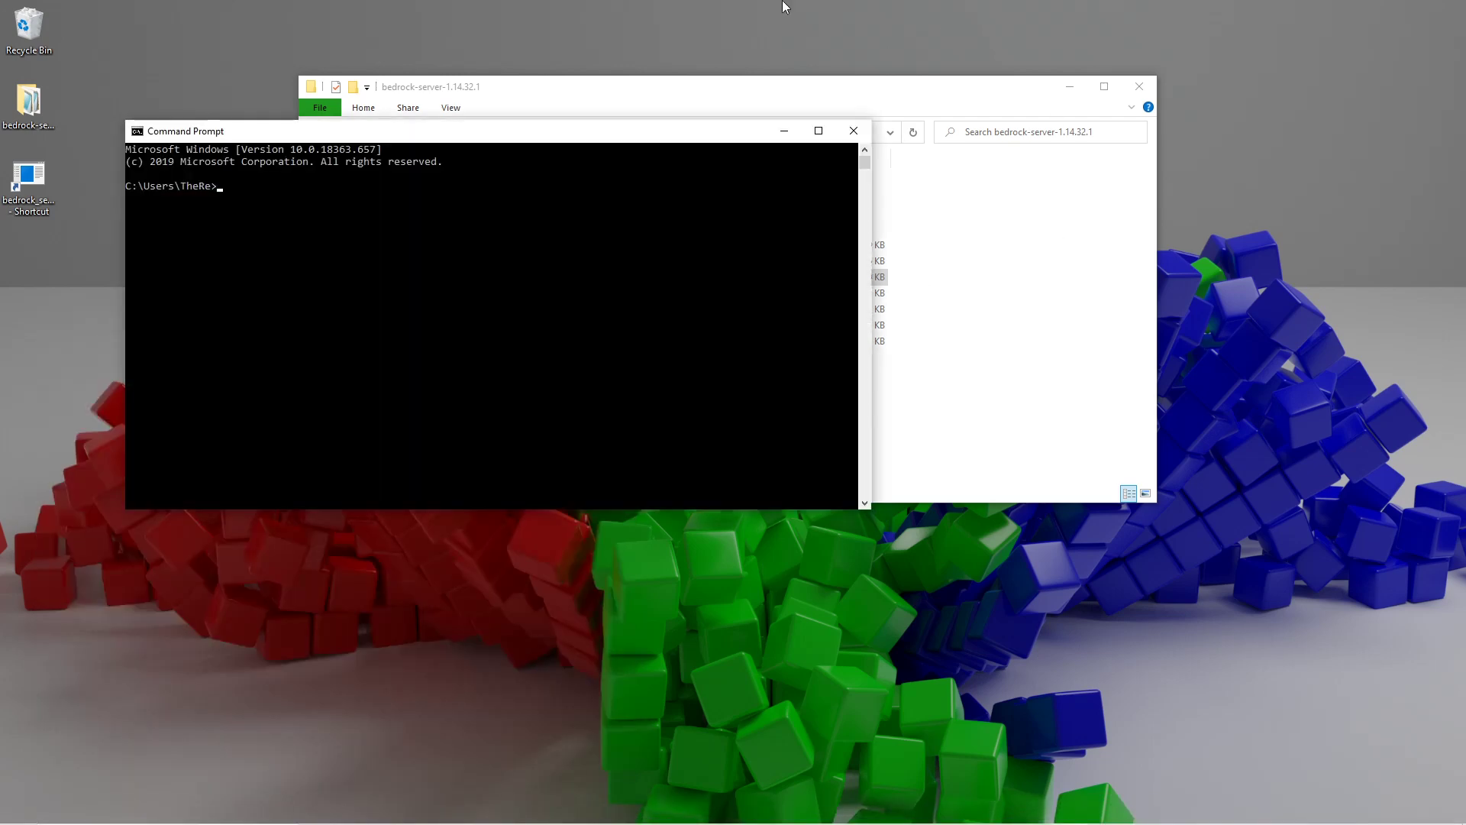
left_click_drag(451, 132, 989, 56)
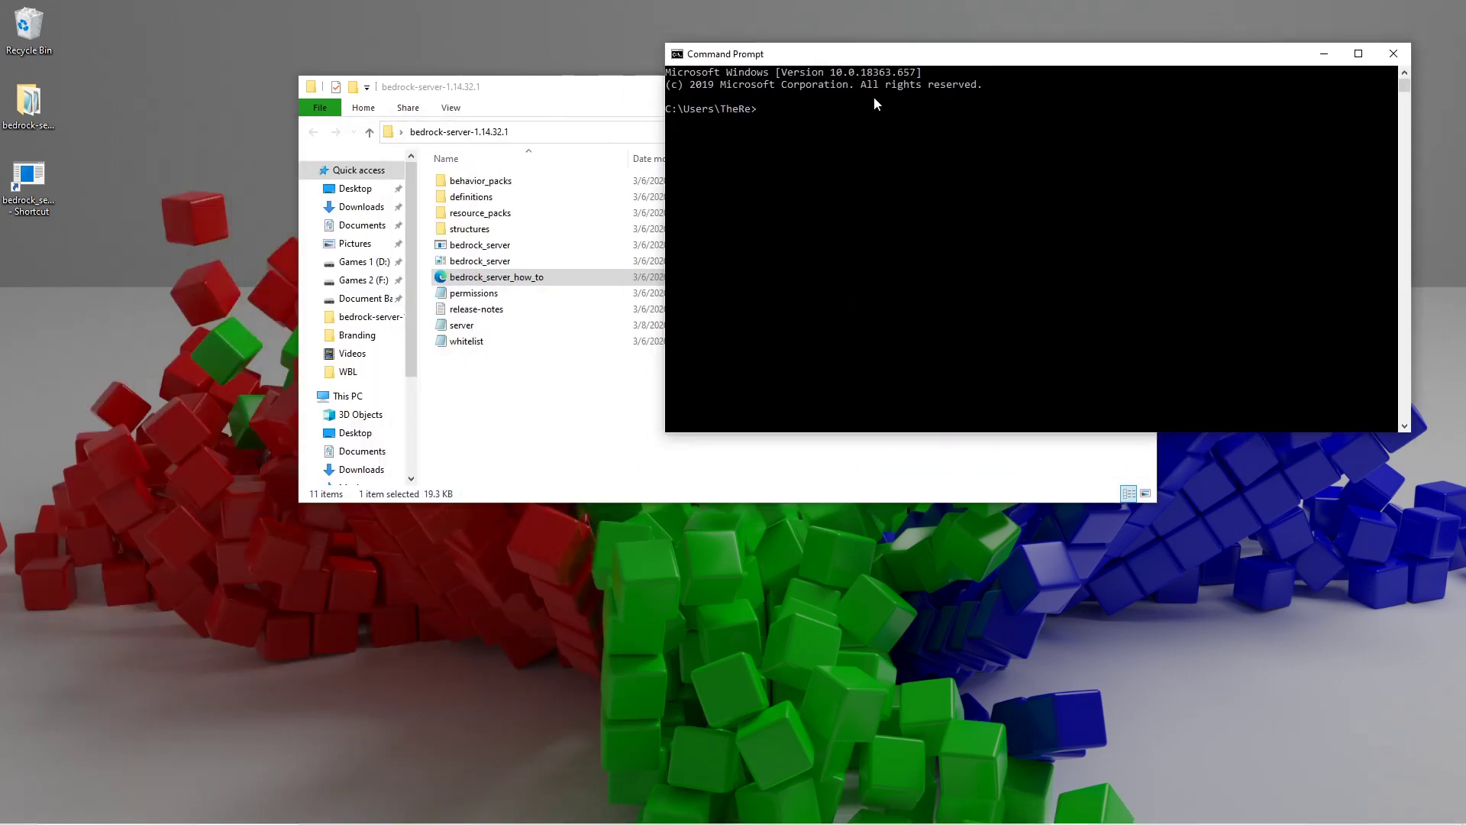
right_click(872, 99)
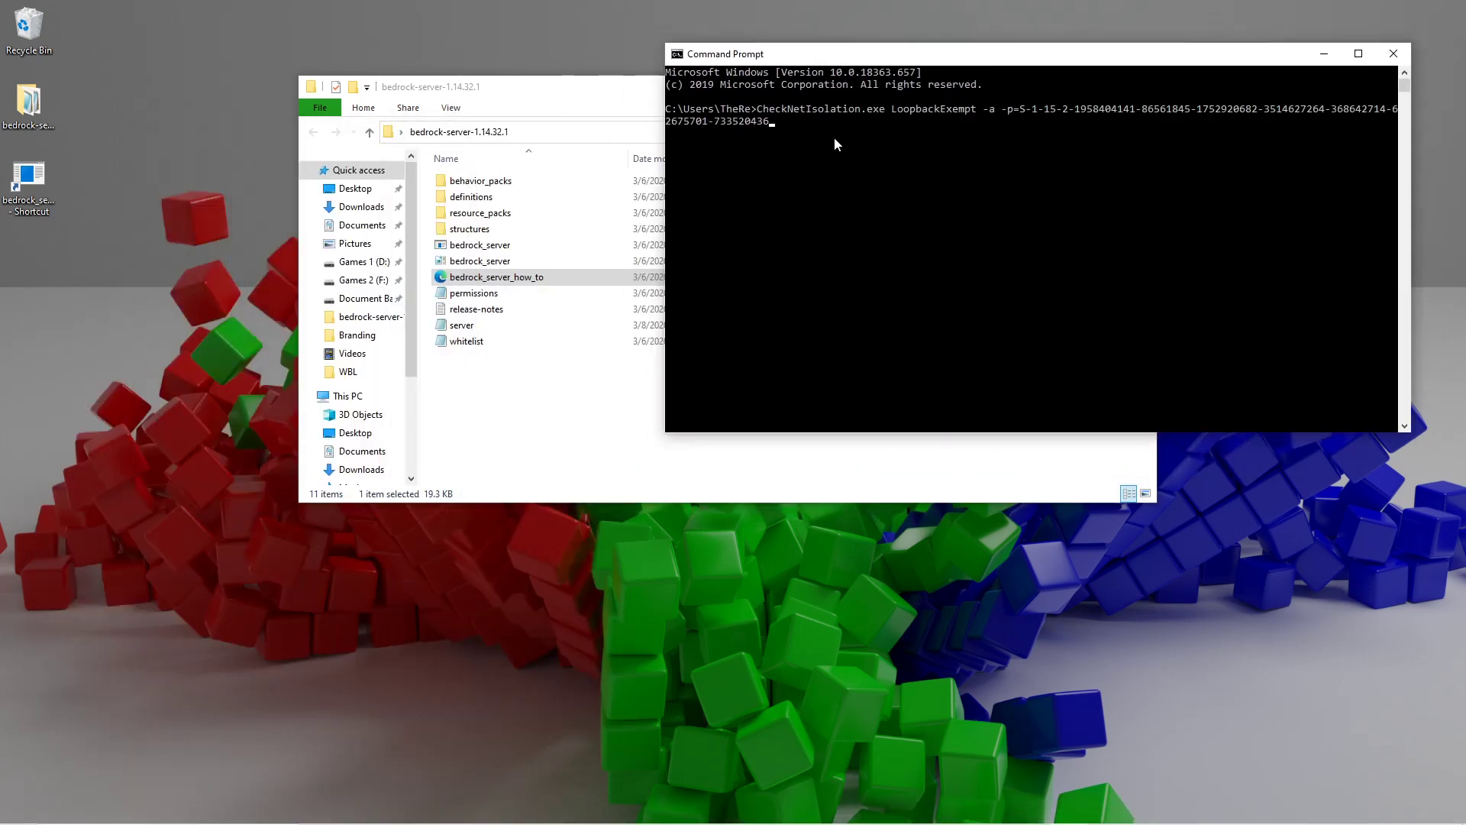
key("Return")
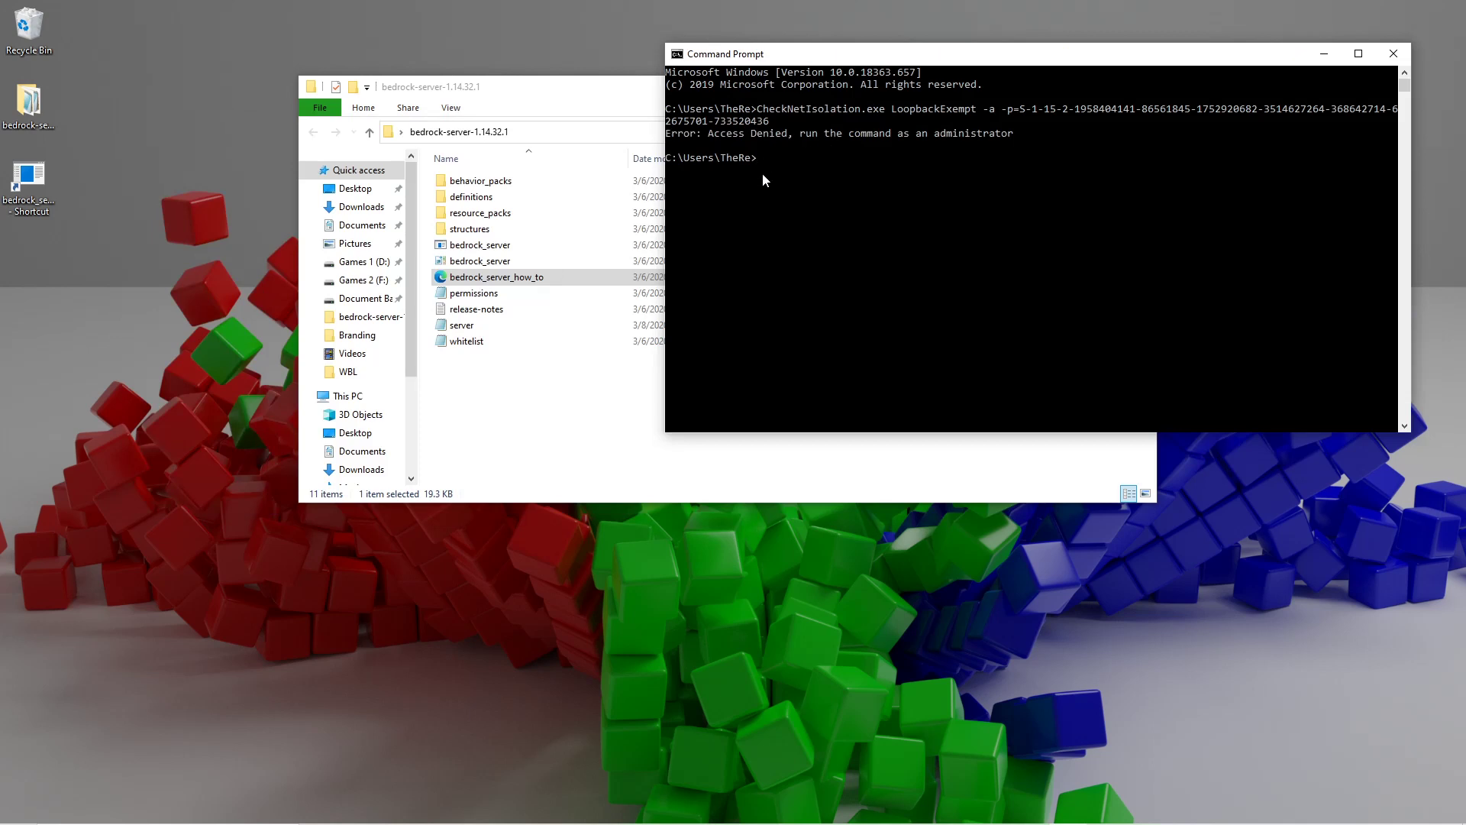
right_click(961, 51)
left_click(1017, 199)
left_click(1398, 52)
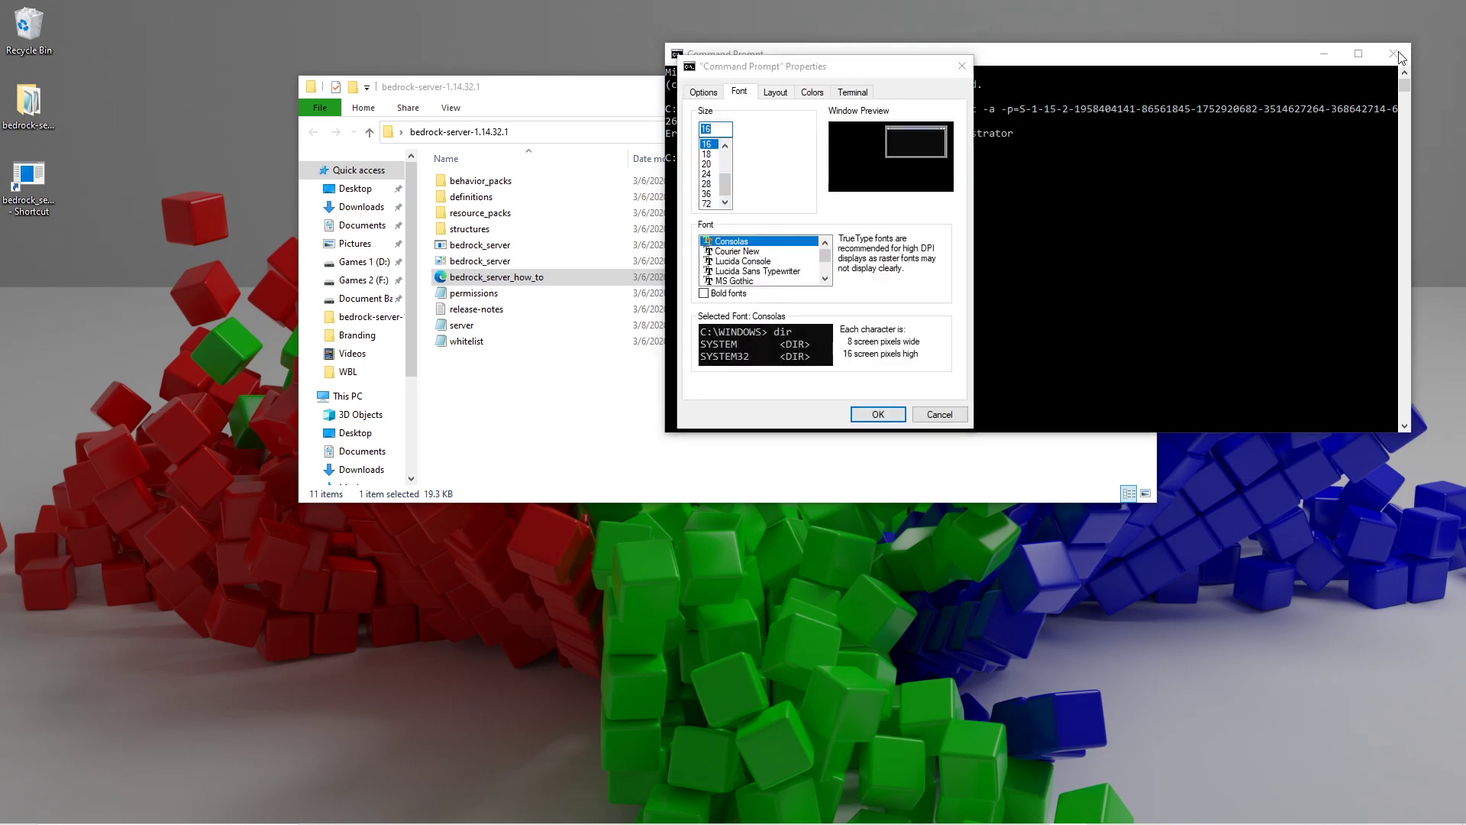
left_click(961, 66)
left_click(1393, 53)
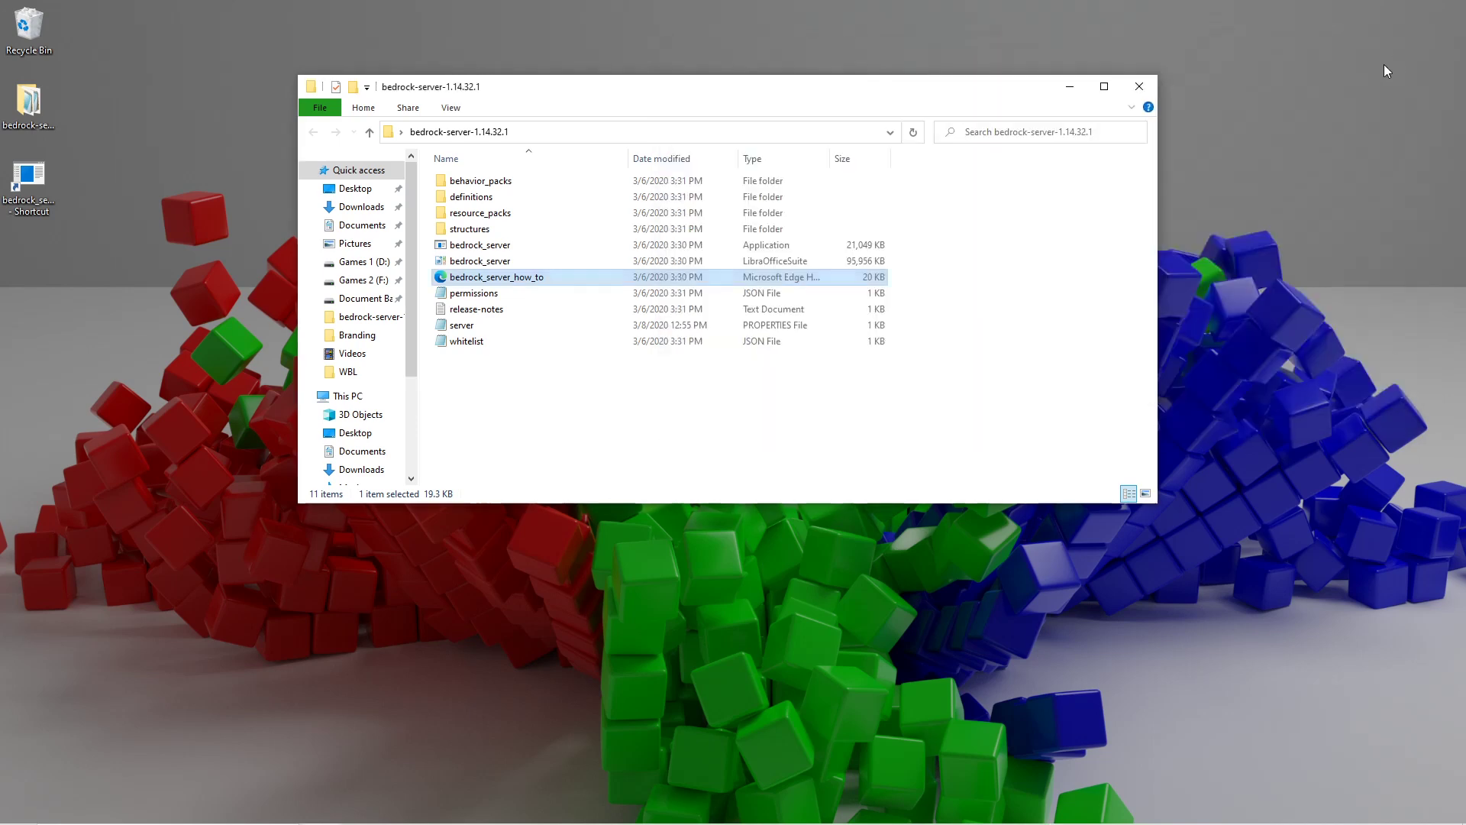
Step: Run the copied CheckNetIsolation loopback exemption command in a Command Prompt opened as administrator, and close it
left_click(97, 802)
type("camm")
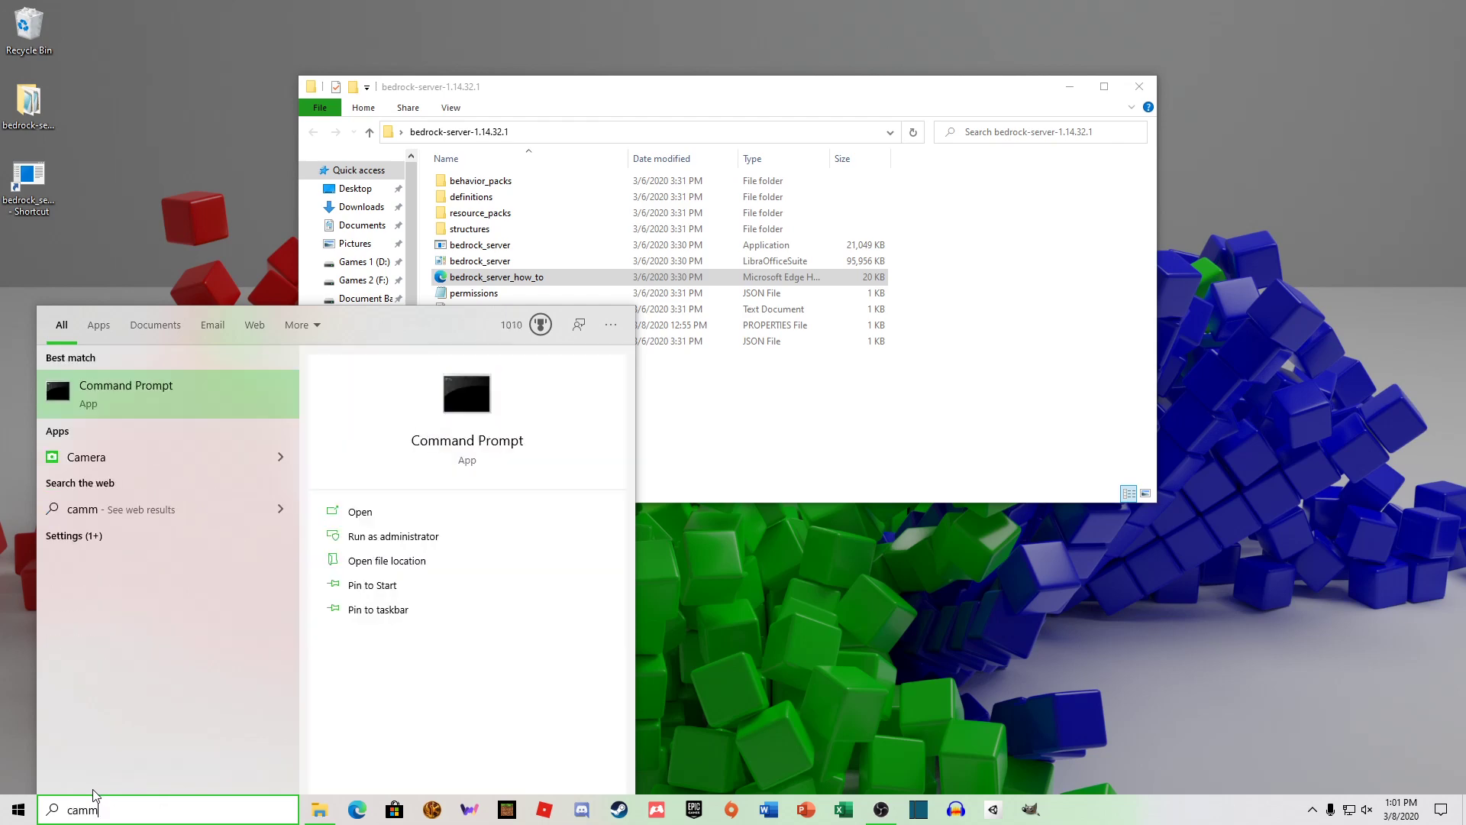
right_click(84, 388)
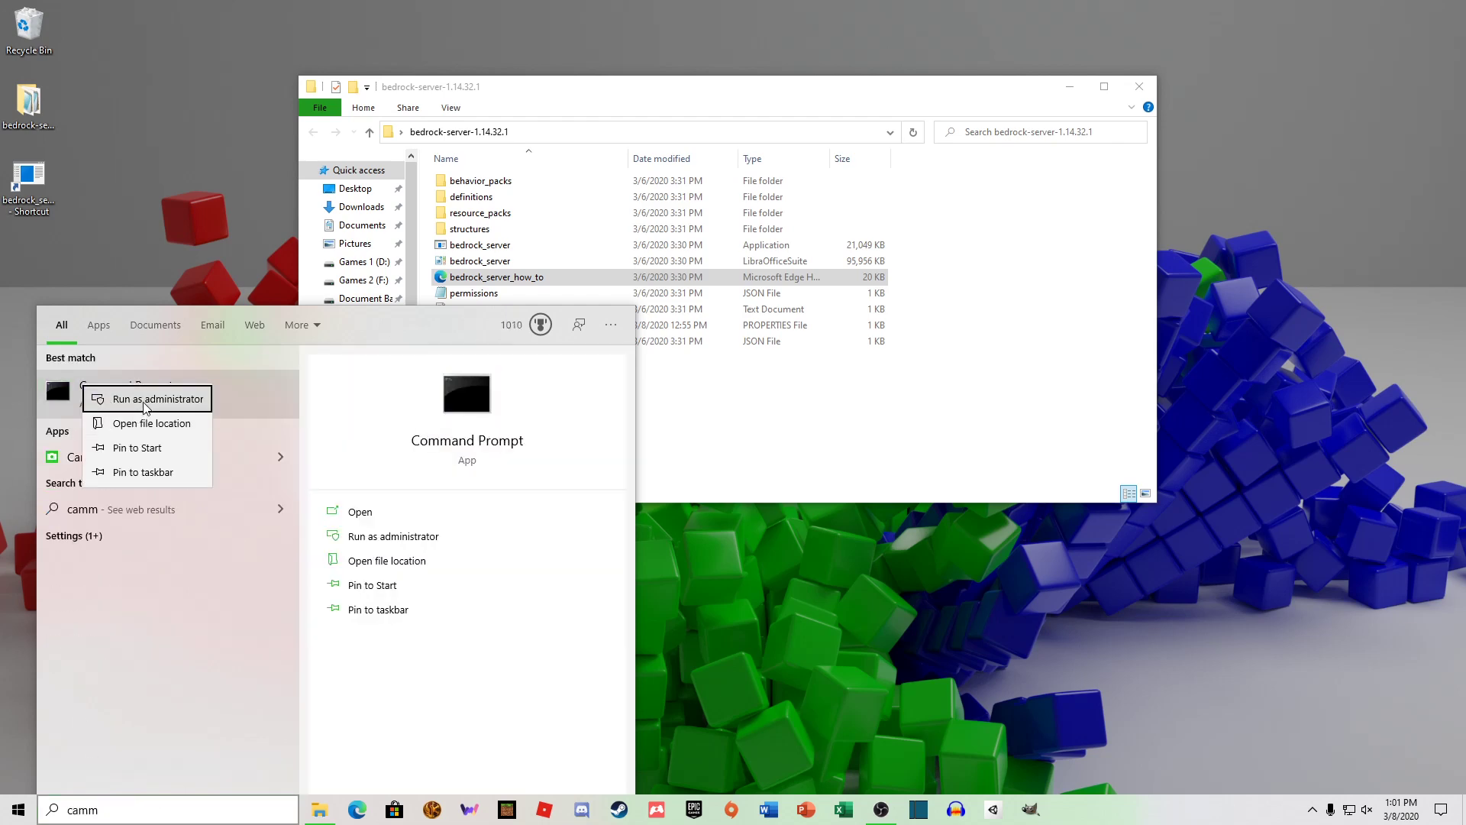
left_click(145, 398)
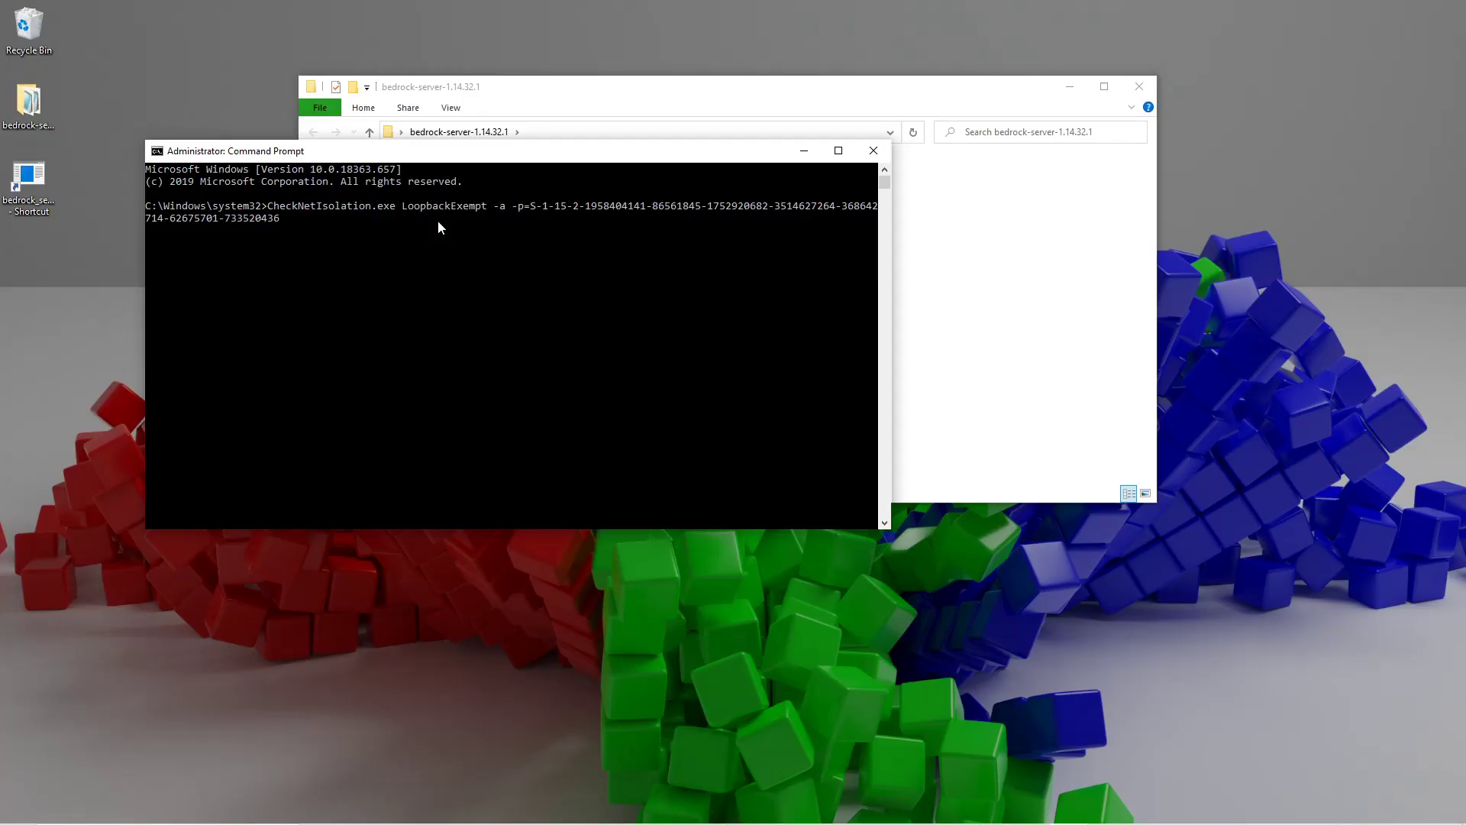
key("Return")
left_click_drag(629, 157, 914, 167)
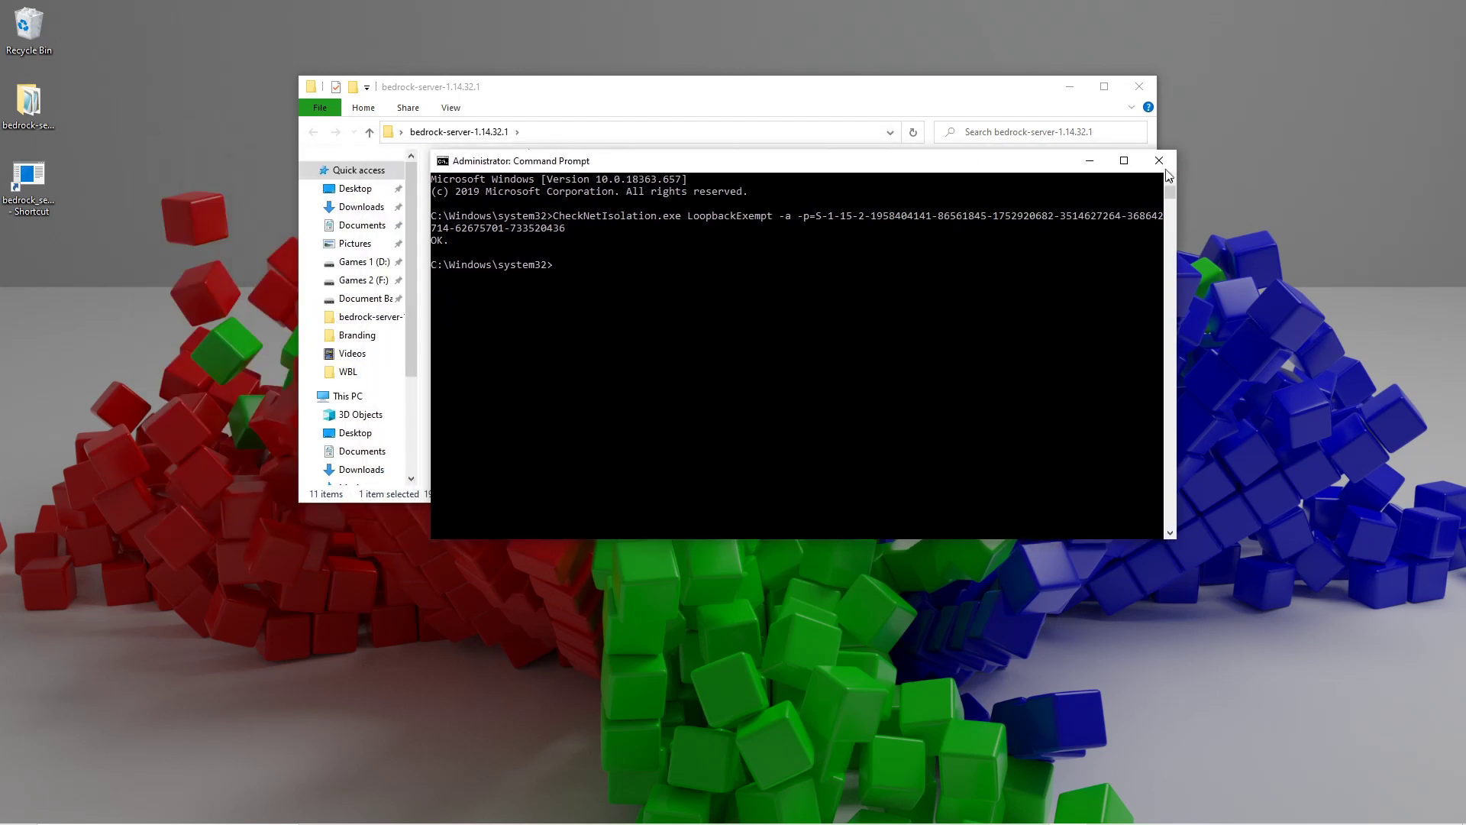
left_click(1157, 160)
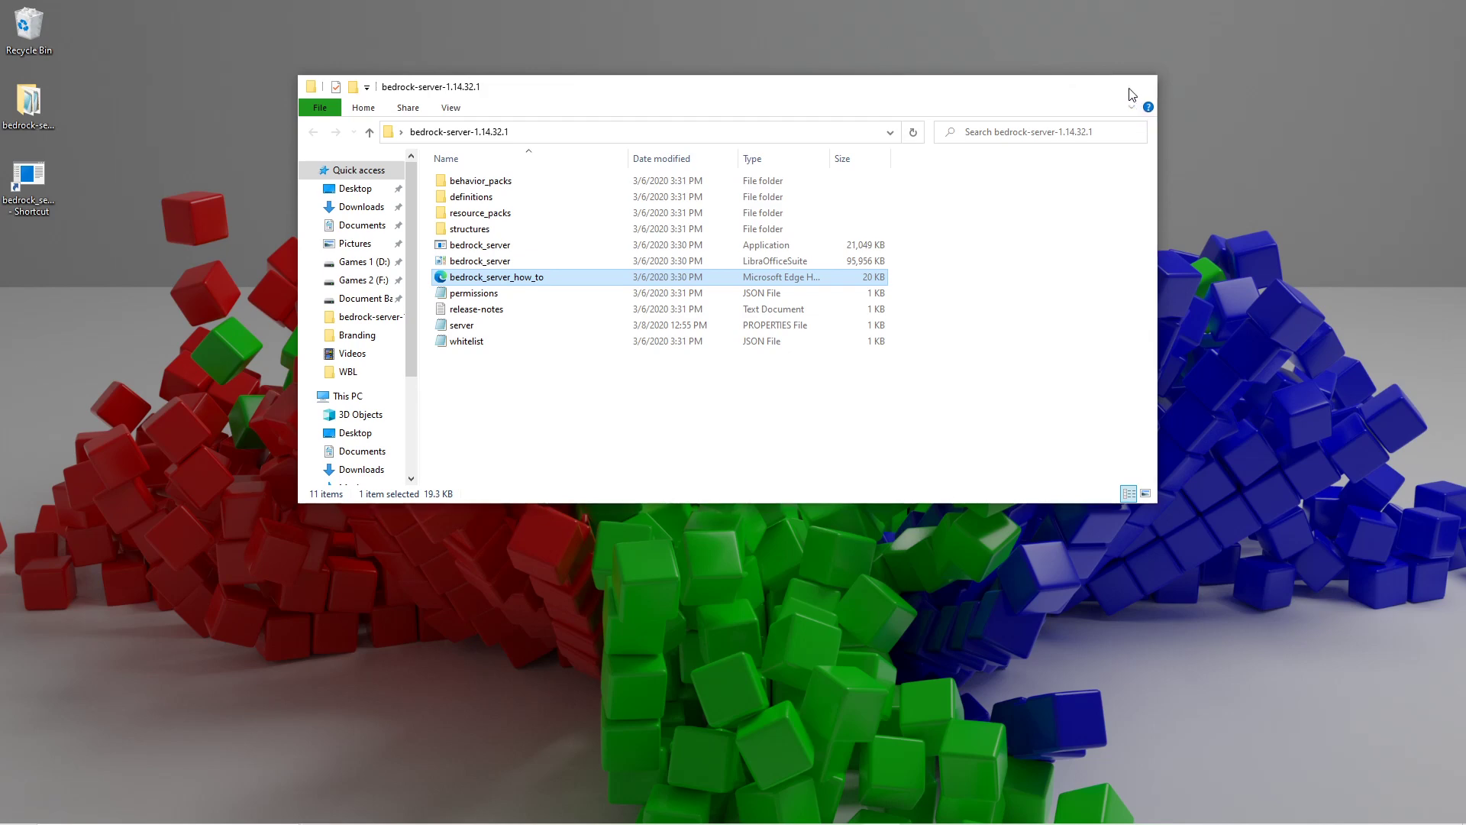
Step: Close the server folder and start bedrock_server from its desktop shortcut, choosing to run it anyway despite the SmartScreen block
left_click(1138, 86)
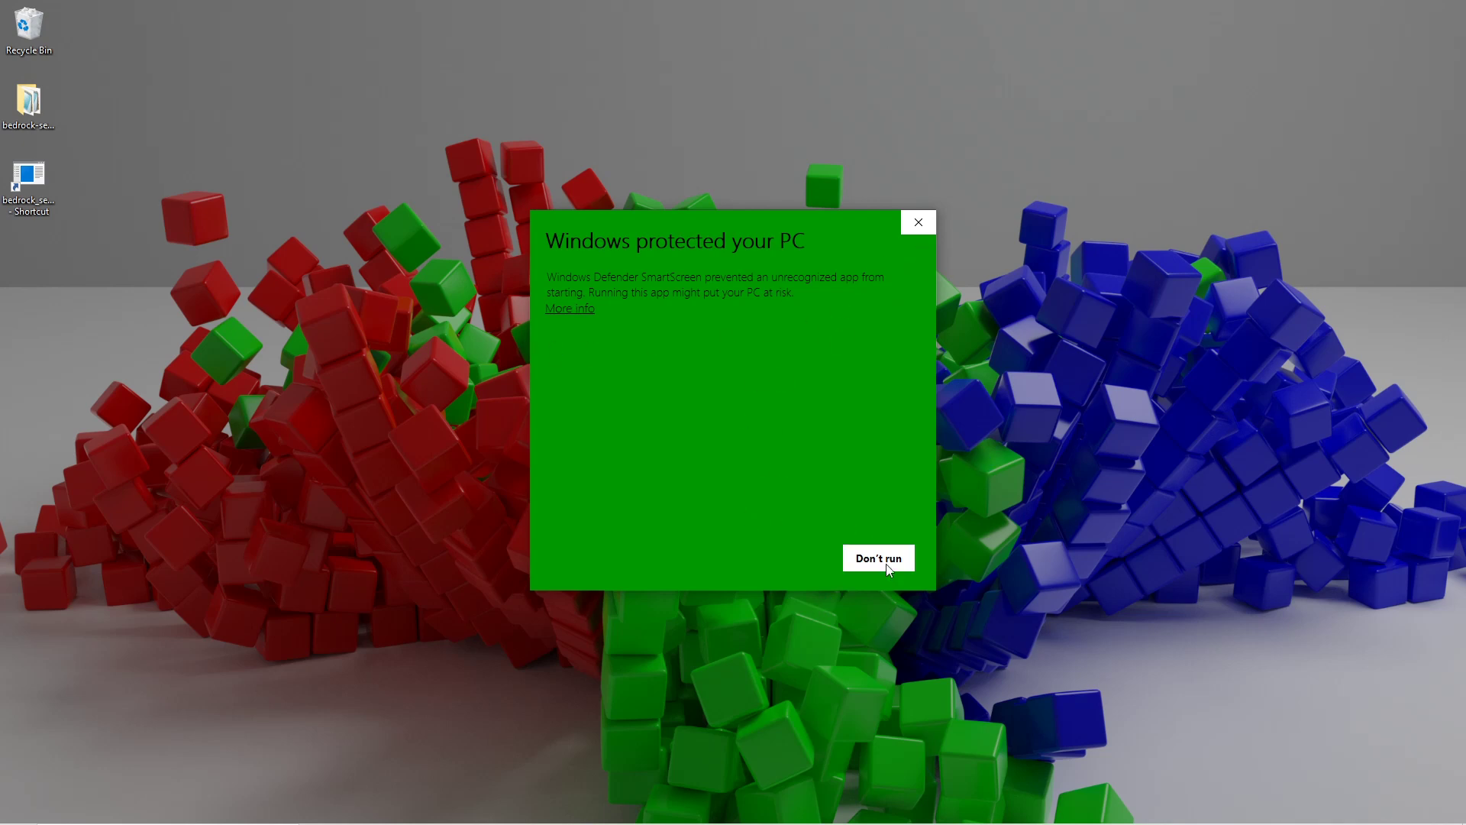
left_click(588, 309)
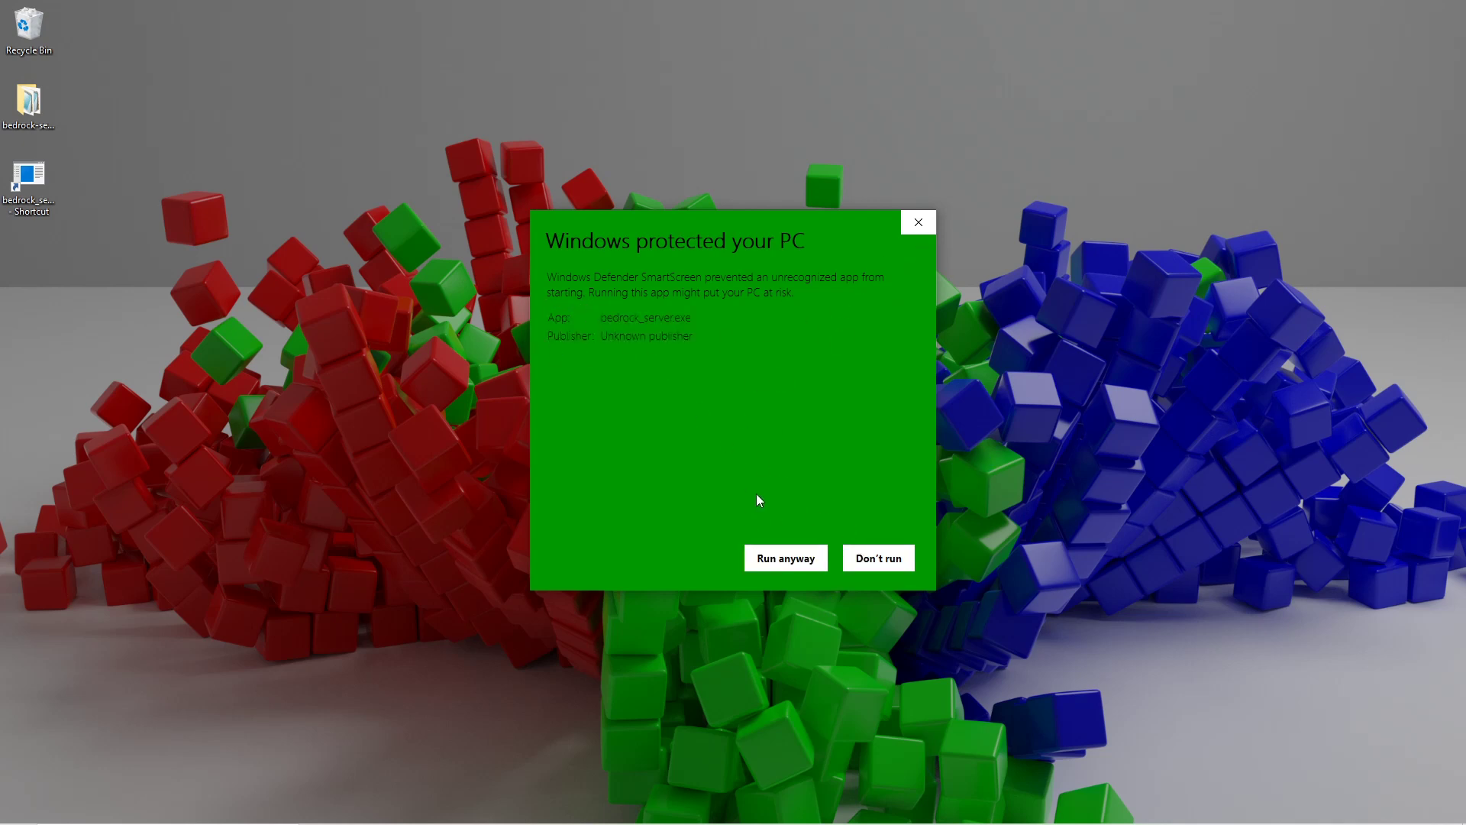
left_click(779, 560)
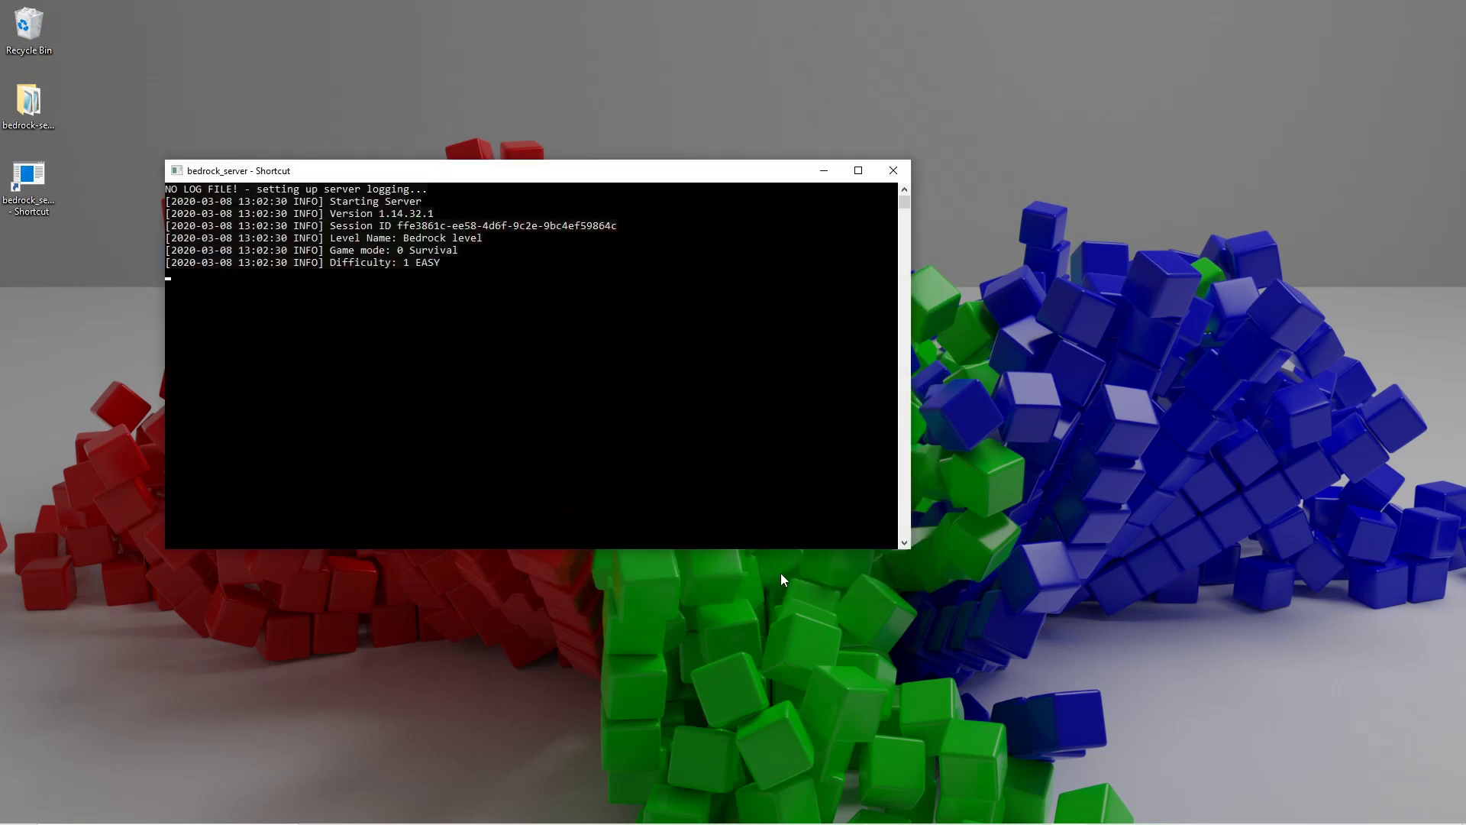
Step: Arrange the bedrock_server console and the Windows Security Alert side by side so that neither covers the other
left_click_drag(618, 183, 1084, 130)
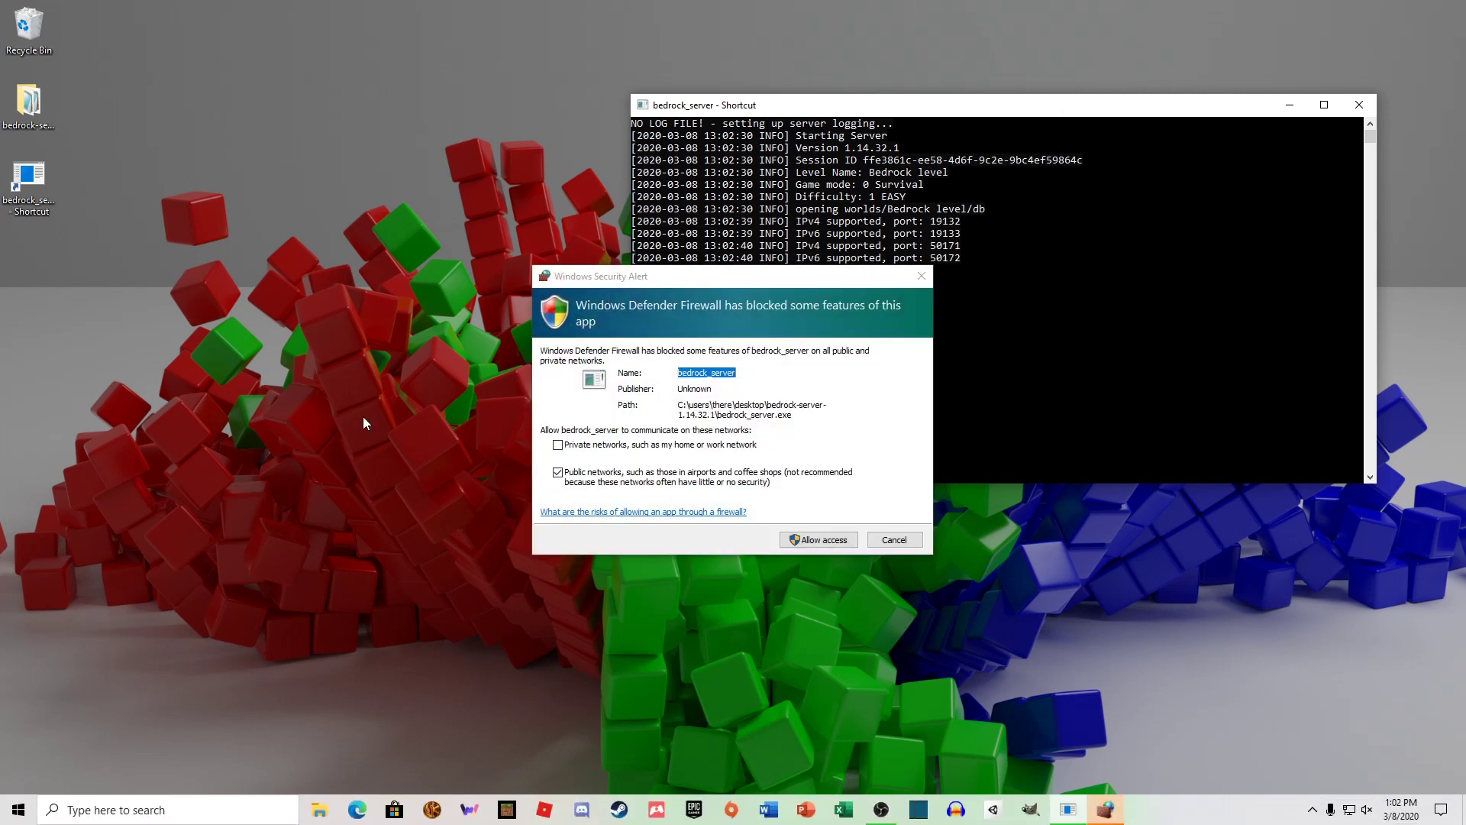
left_click_drag(583, 276, 223, 156)
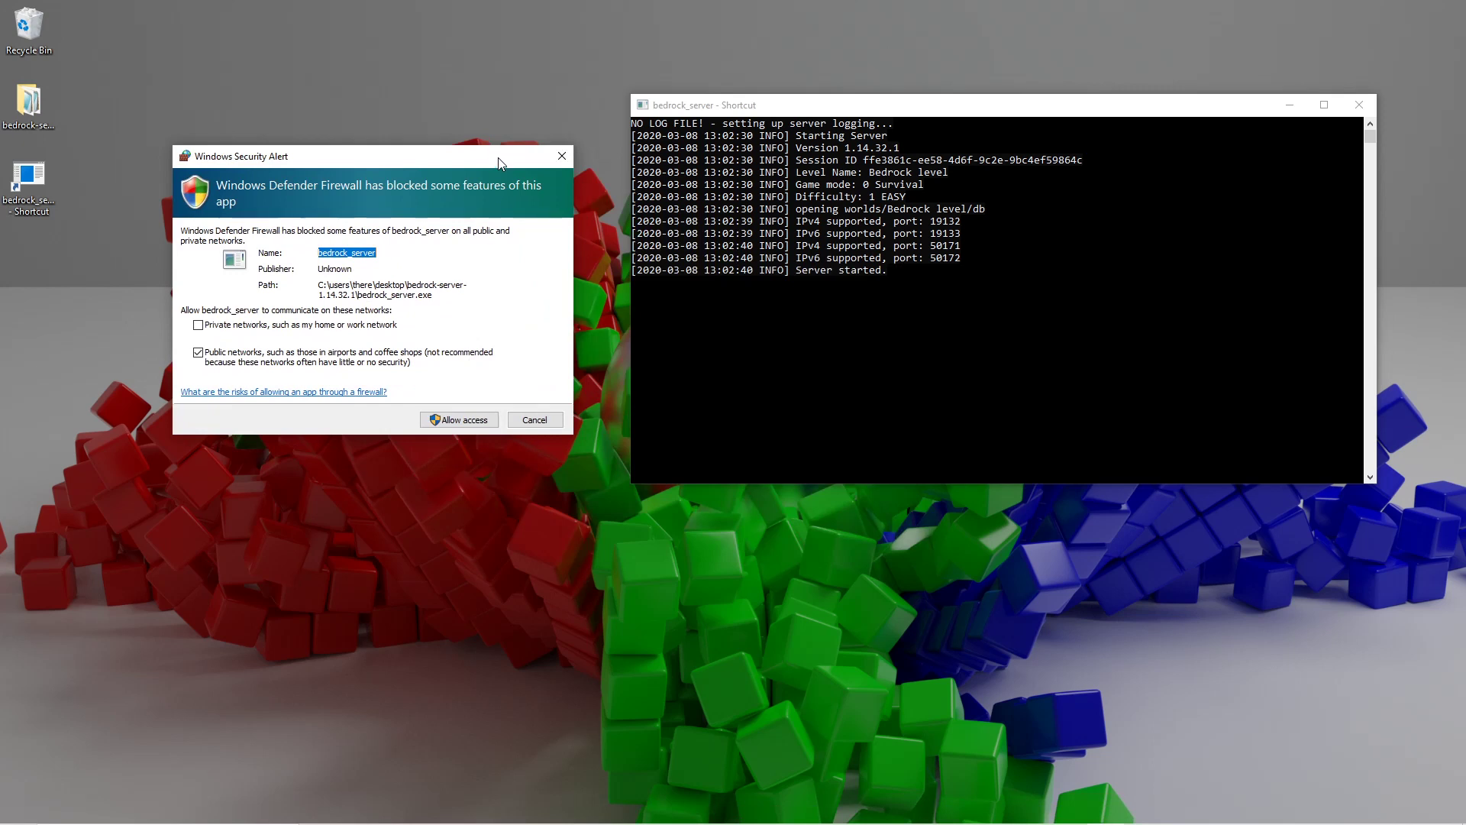
left_click_drag(498, 156, 497, 112)
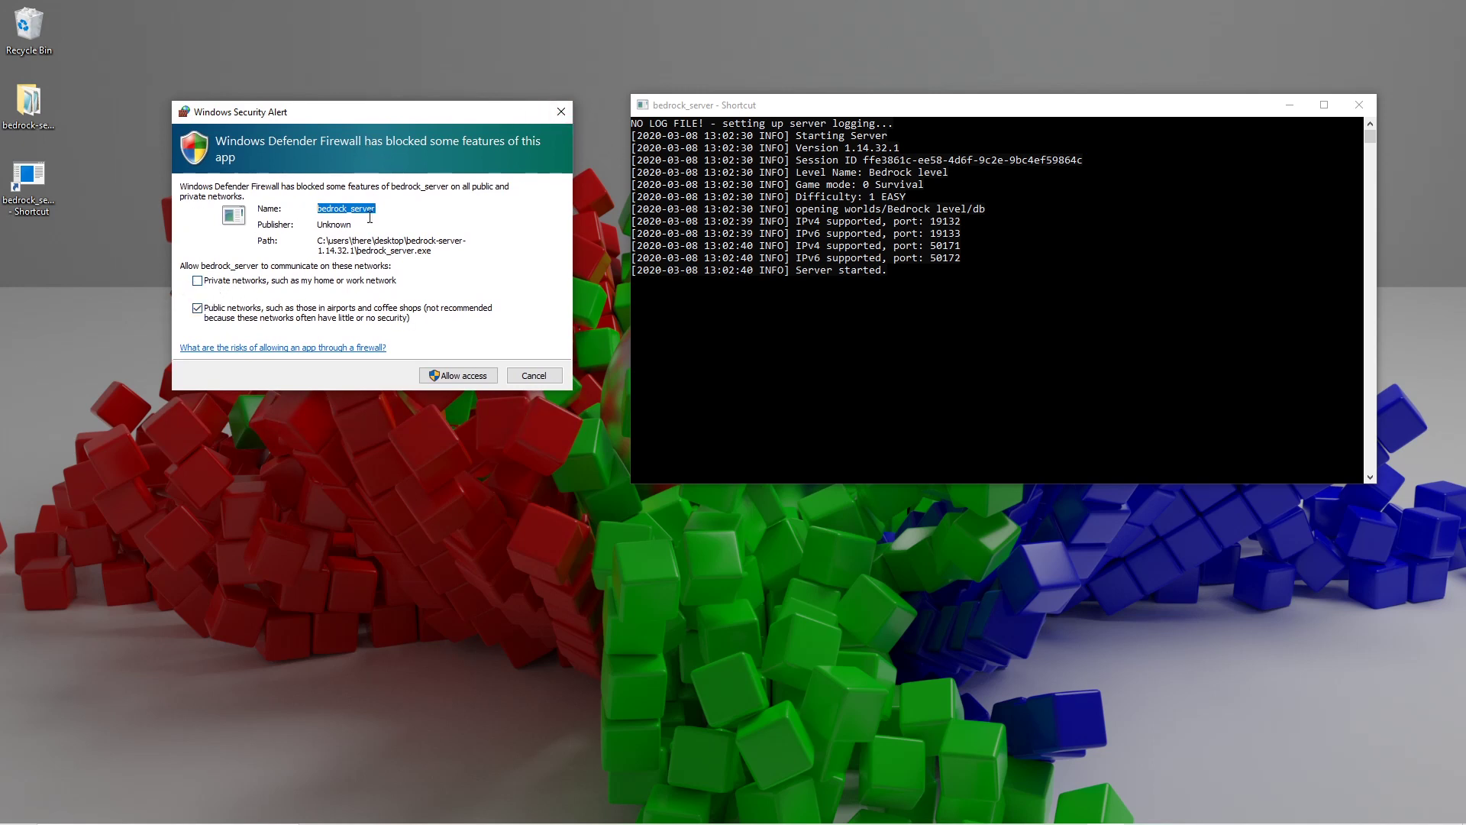
mouse_move(412, 112)
left_mouse_down()
mouse_move(481, 61)
mouse_move(397, 87)
left_mouse_up()
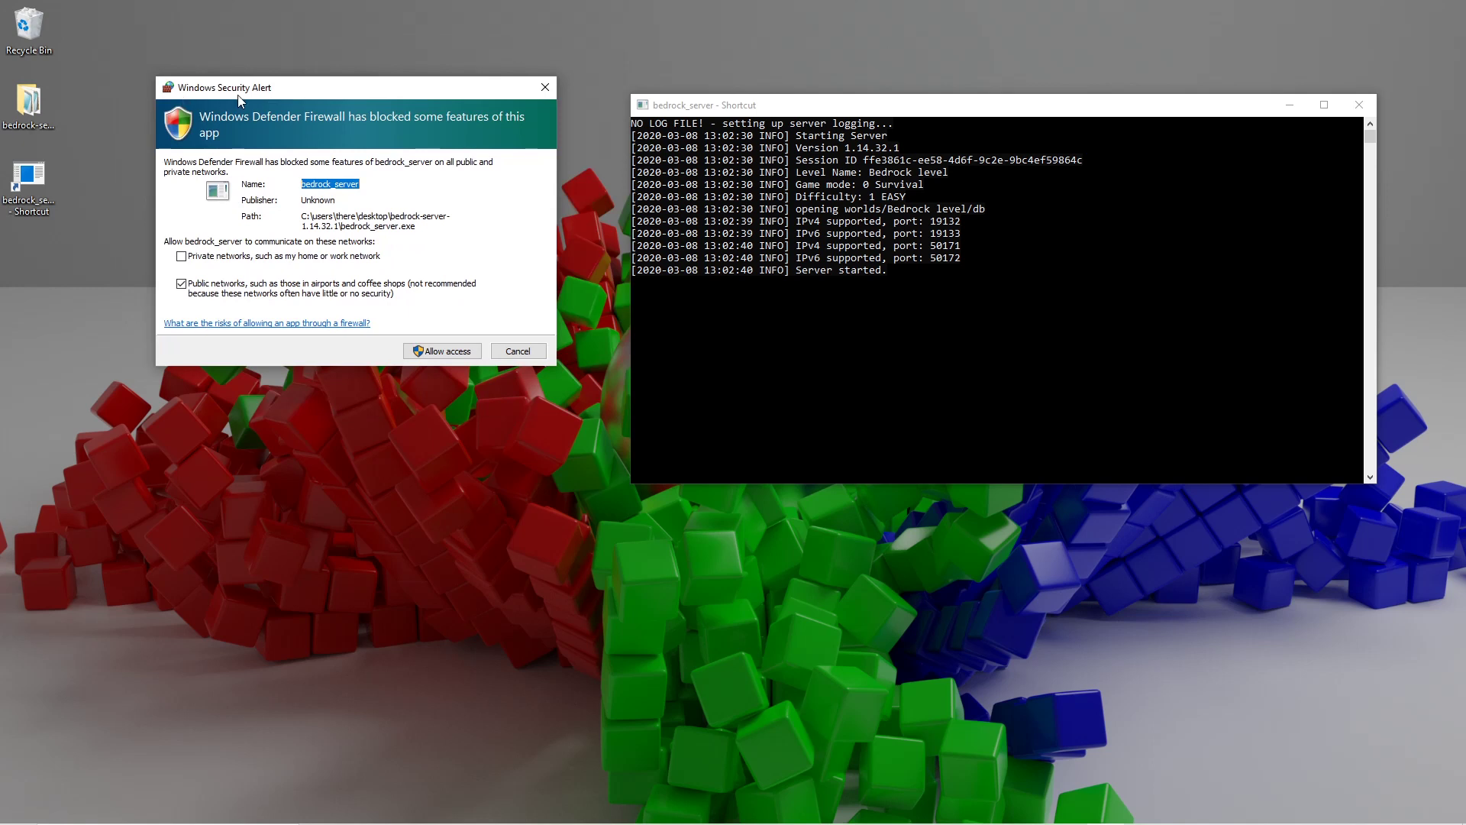